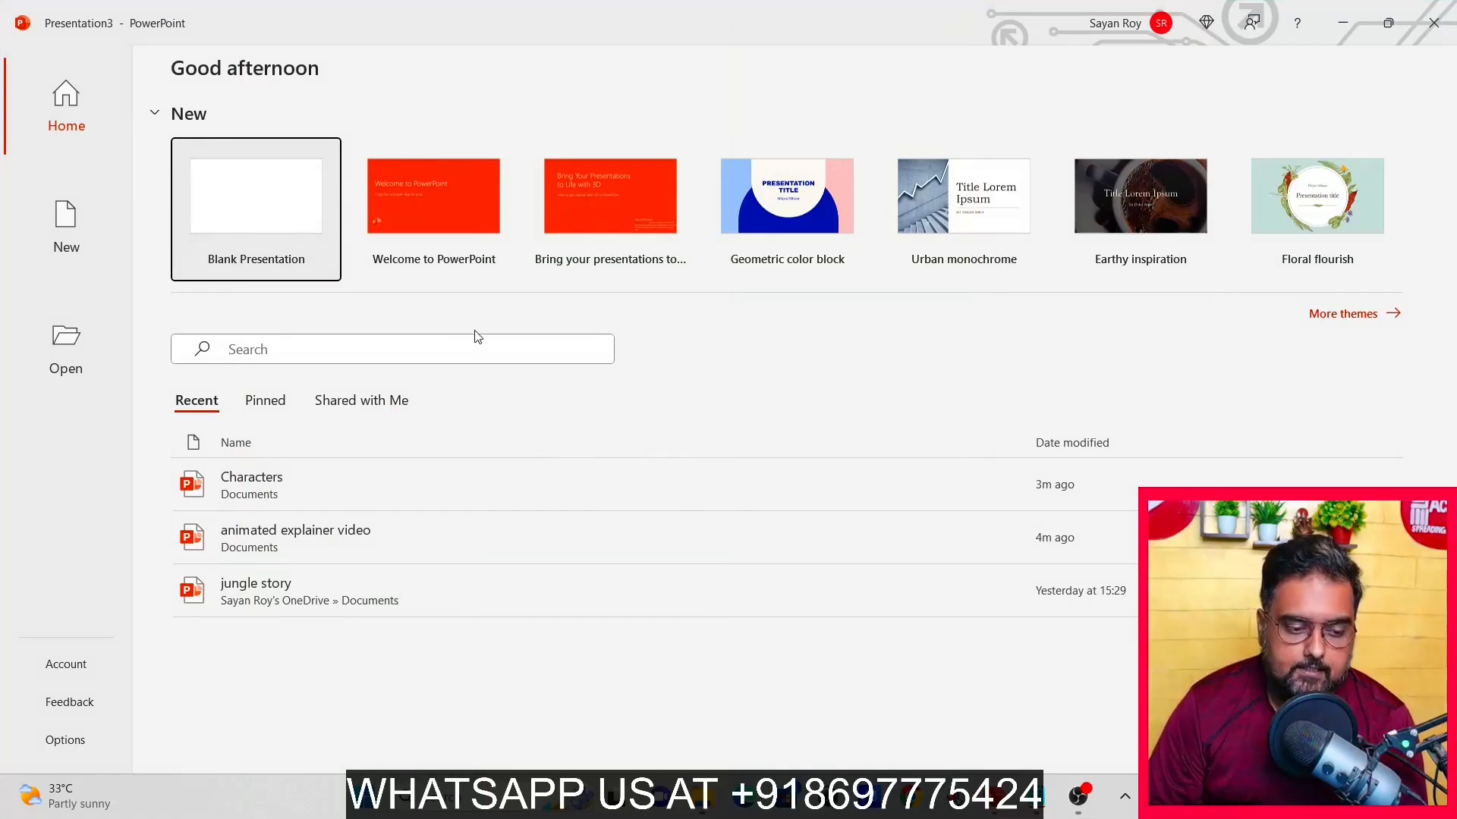
Create a blank presentation and remove the title and subtitle placeholders from the first slide
{"action": "left_click", "coordinate": [262, 217]}
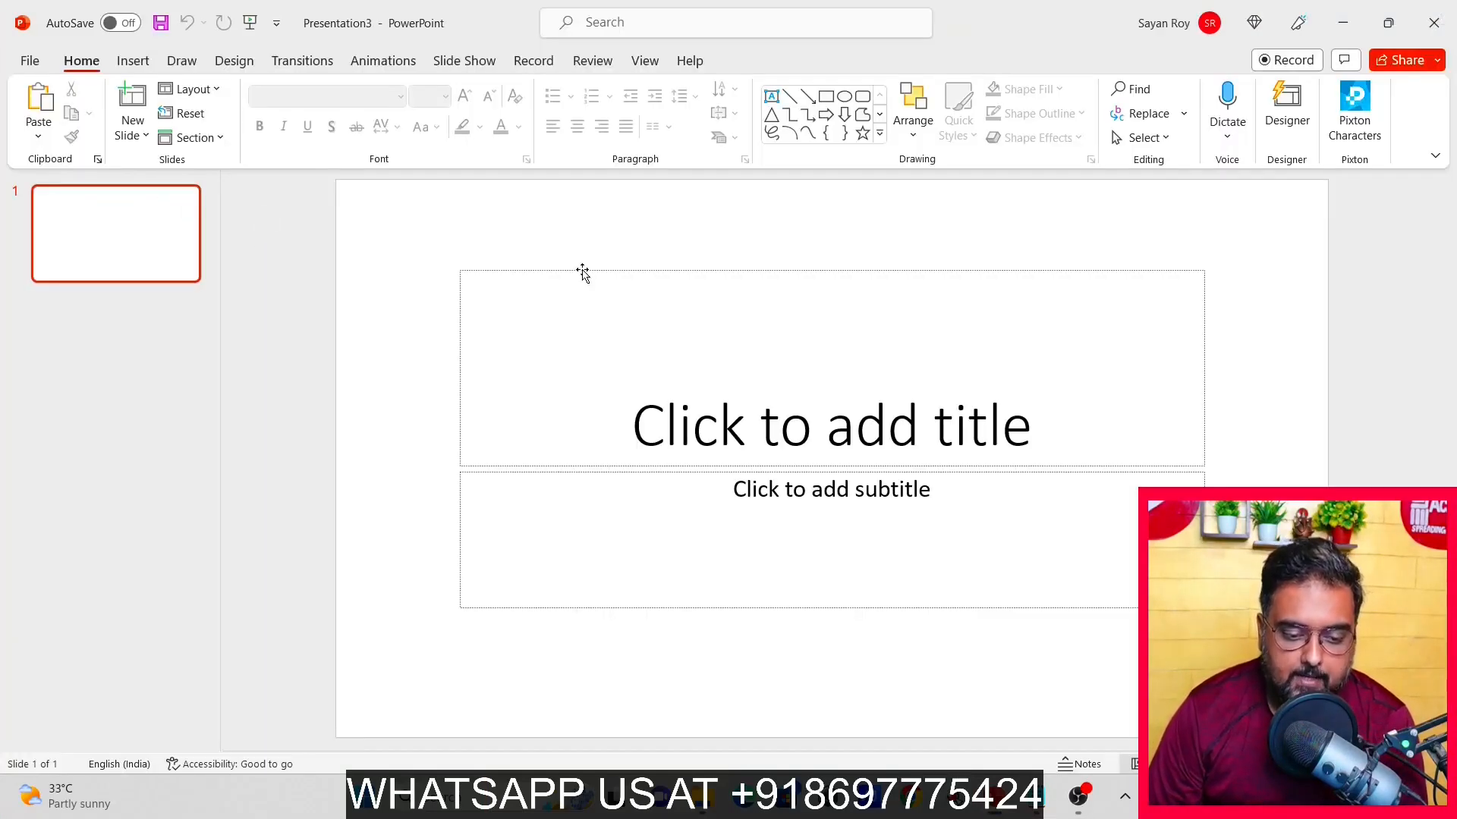
{"action": "left_click", "coordinate": [582, 270]}
{"action": "key", "text": "Delete"}
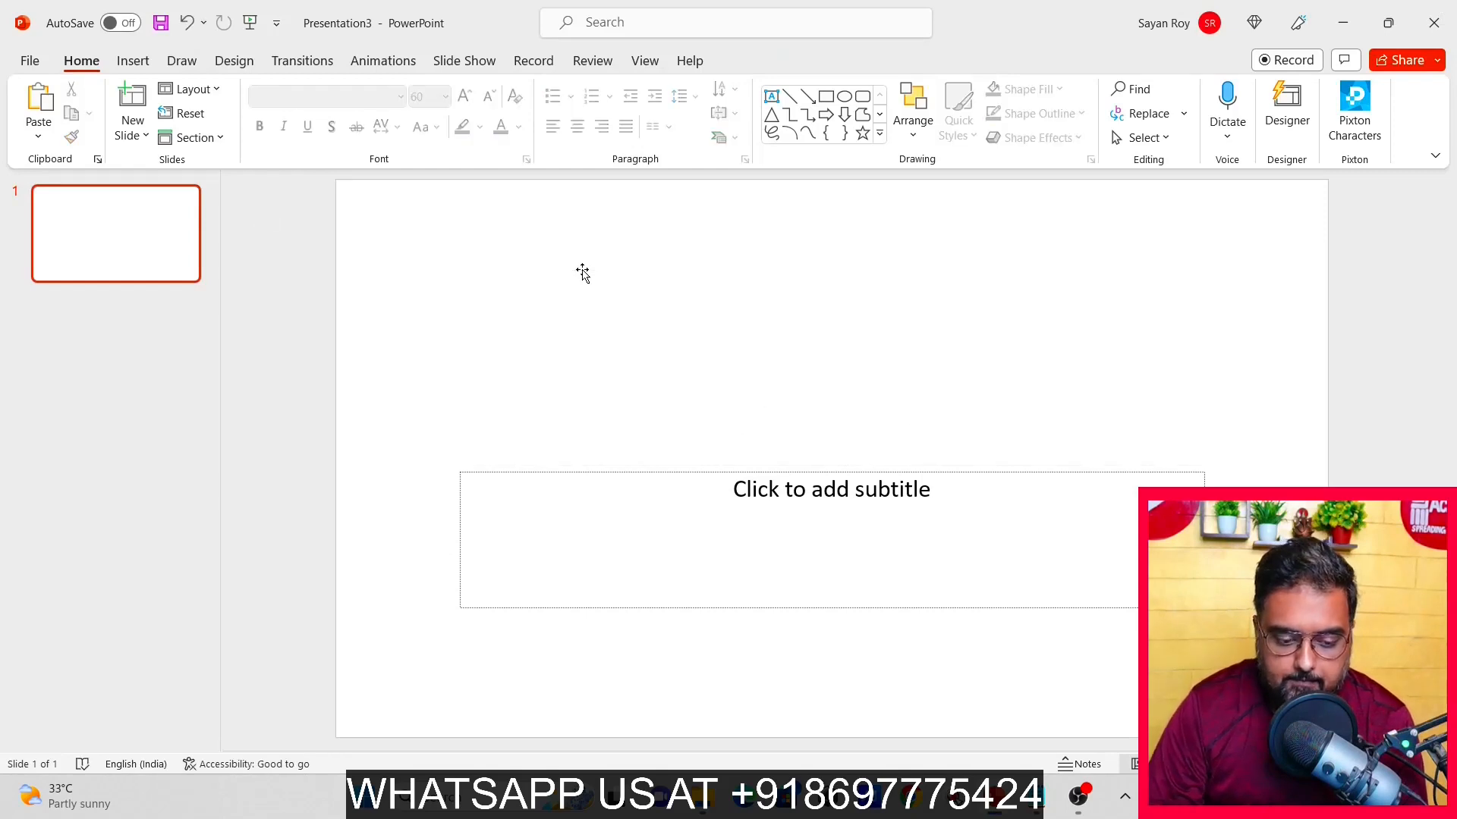
{"action": "left_click", "coordinate": [621, 472]}
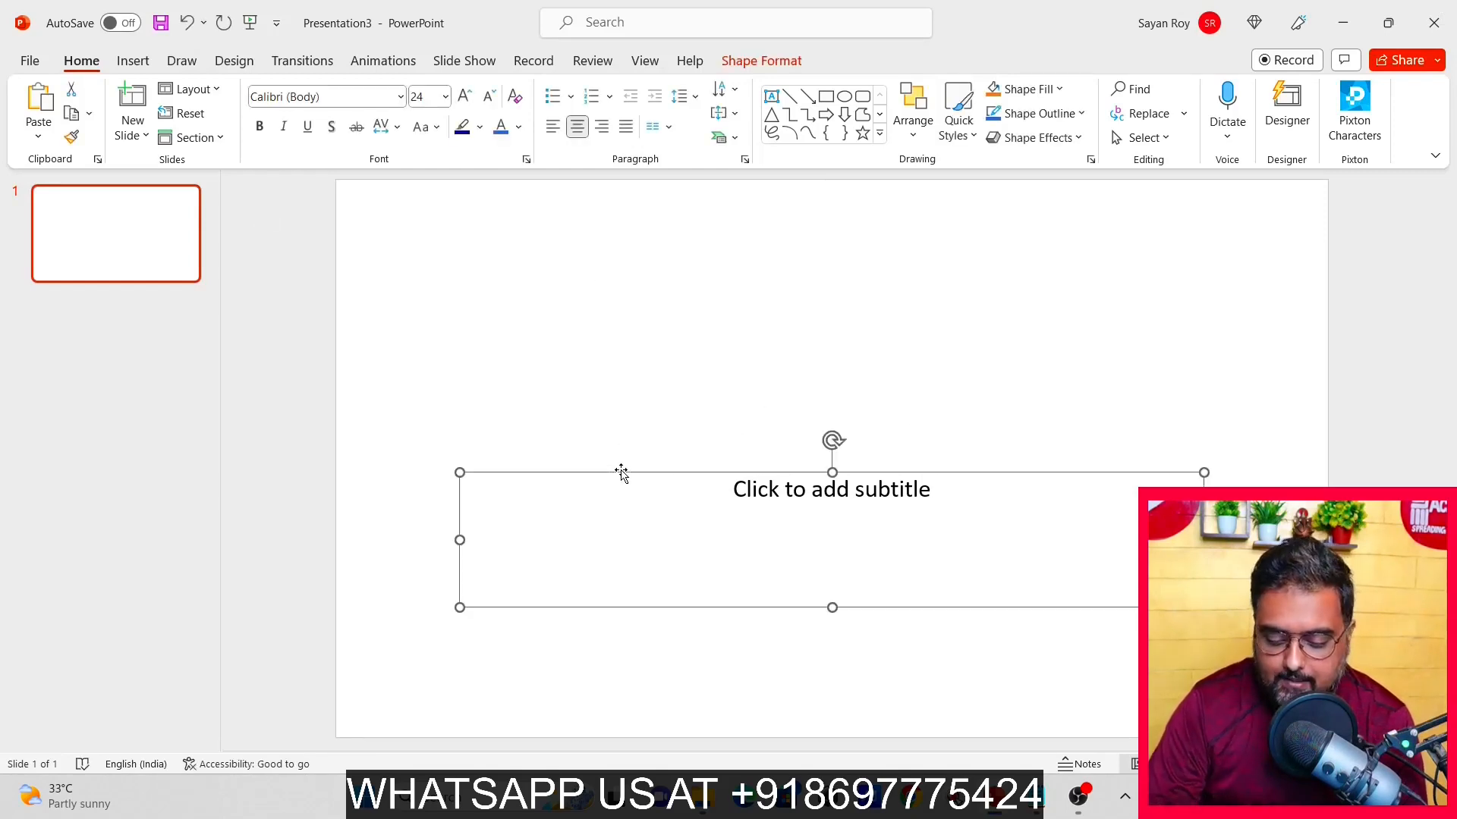
{"action": "key", "text": "Delete"}
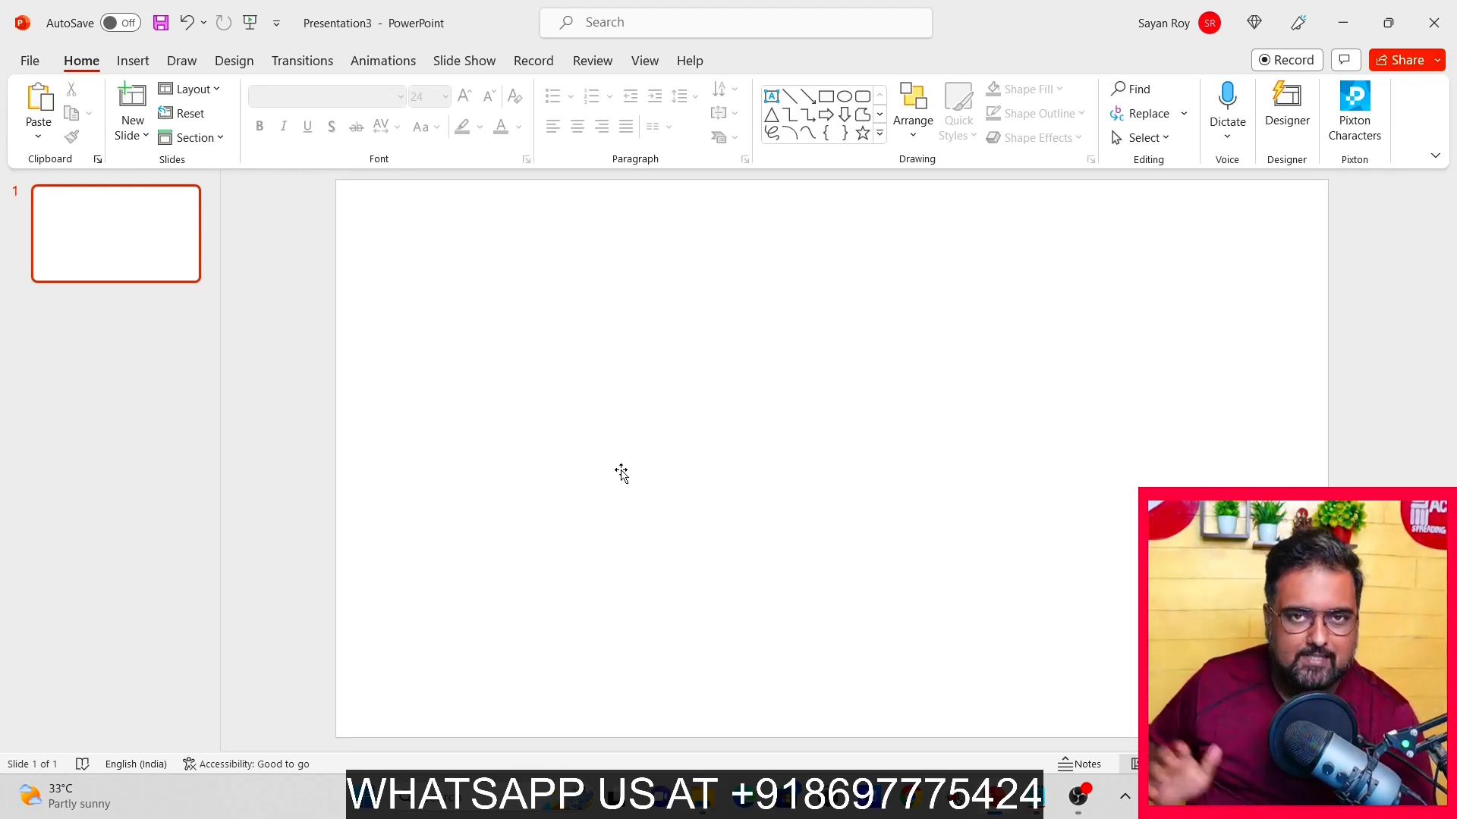
Fill the slide background with an online picture found by searching "hospital", using the wide white hospital building with a red cross
{"action": "right_click", "coordinate": [558, 317]}
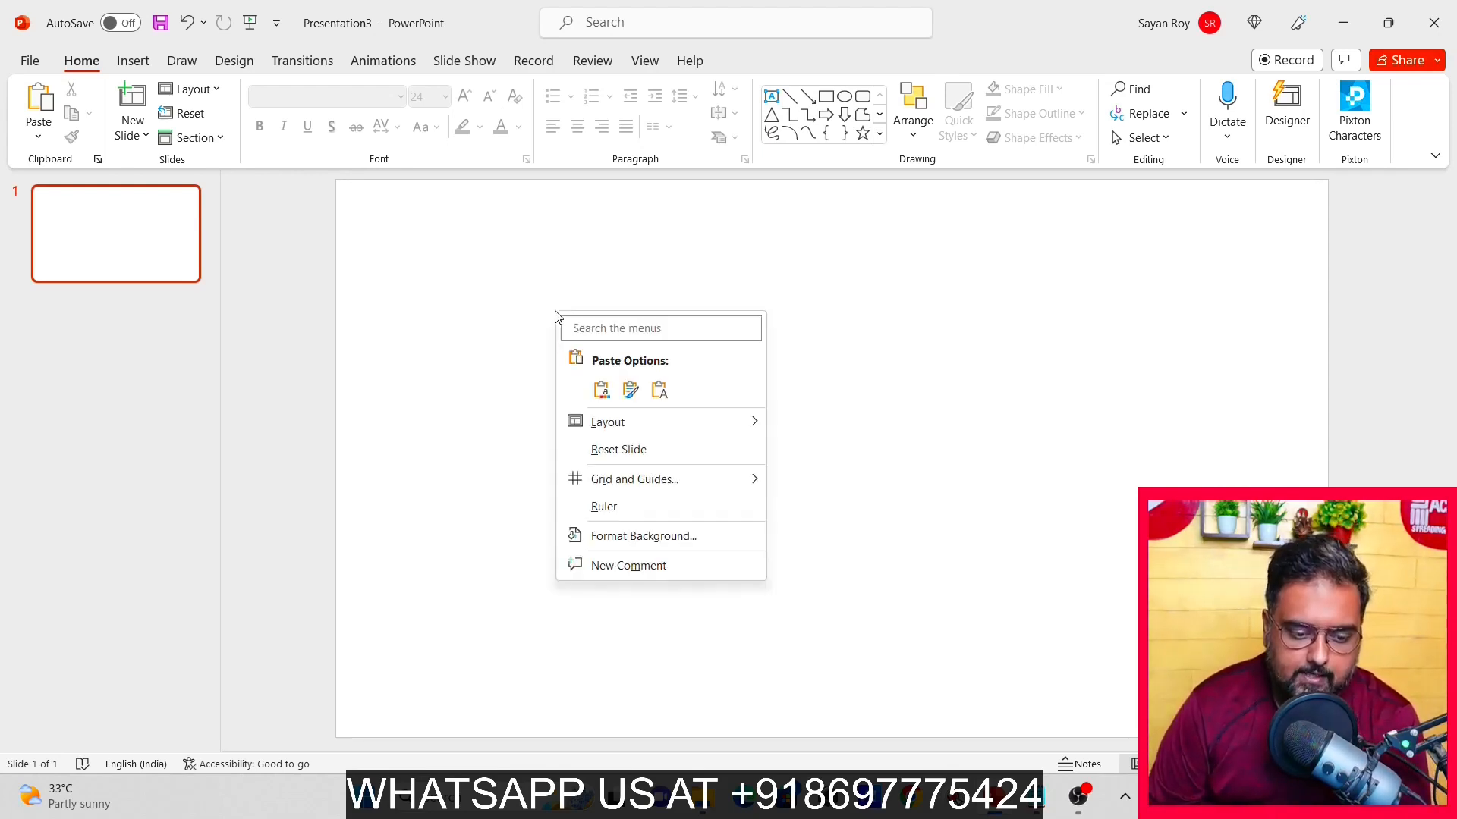
{"action": "left_click", "coordinate": [629, 539]}
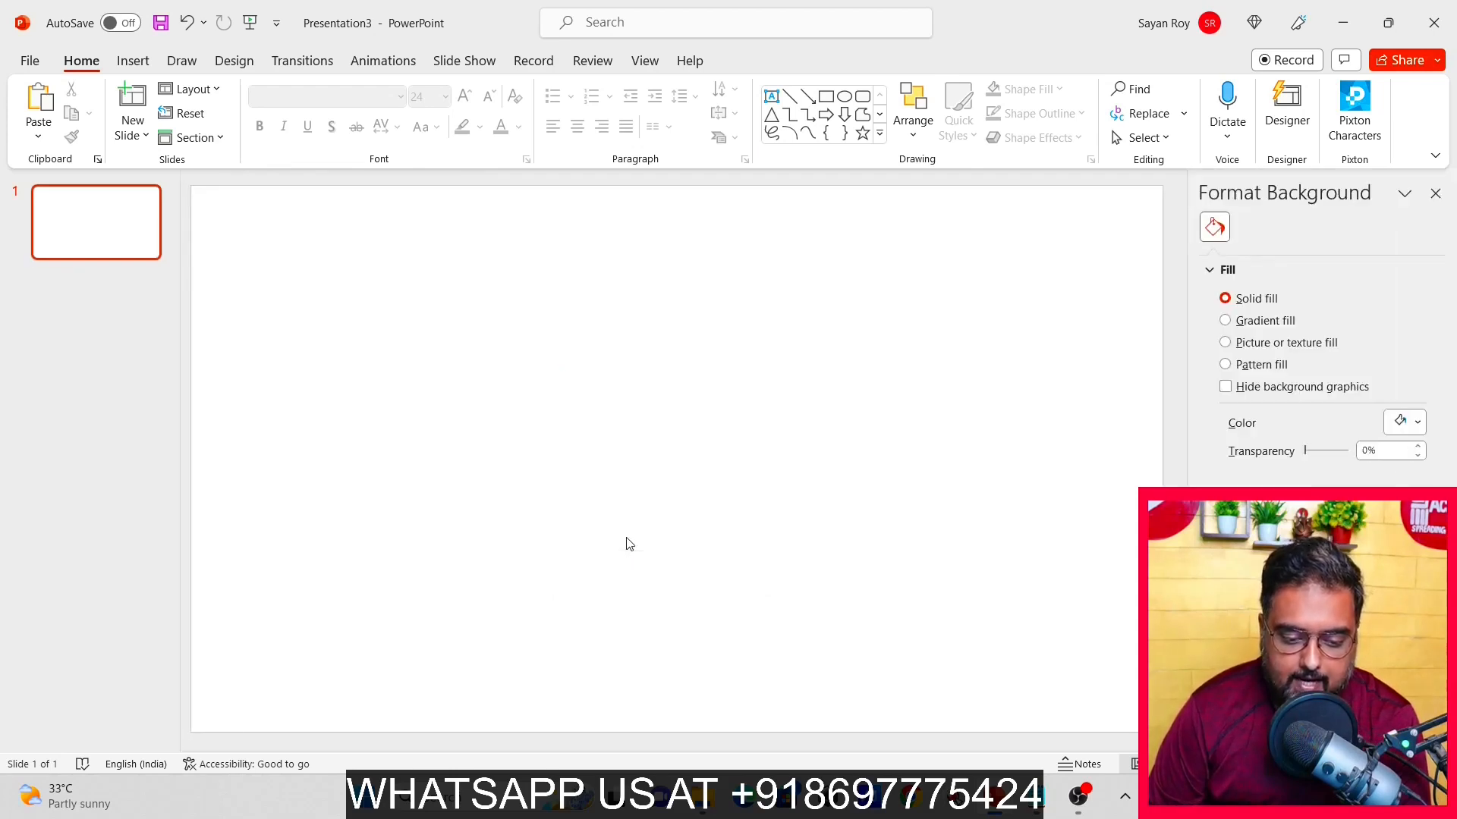
{"action": "left_click", "coordinate": [1225, 343]}
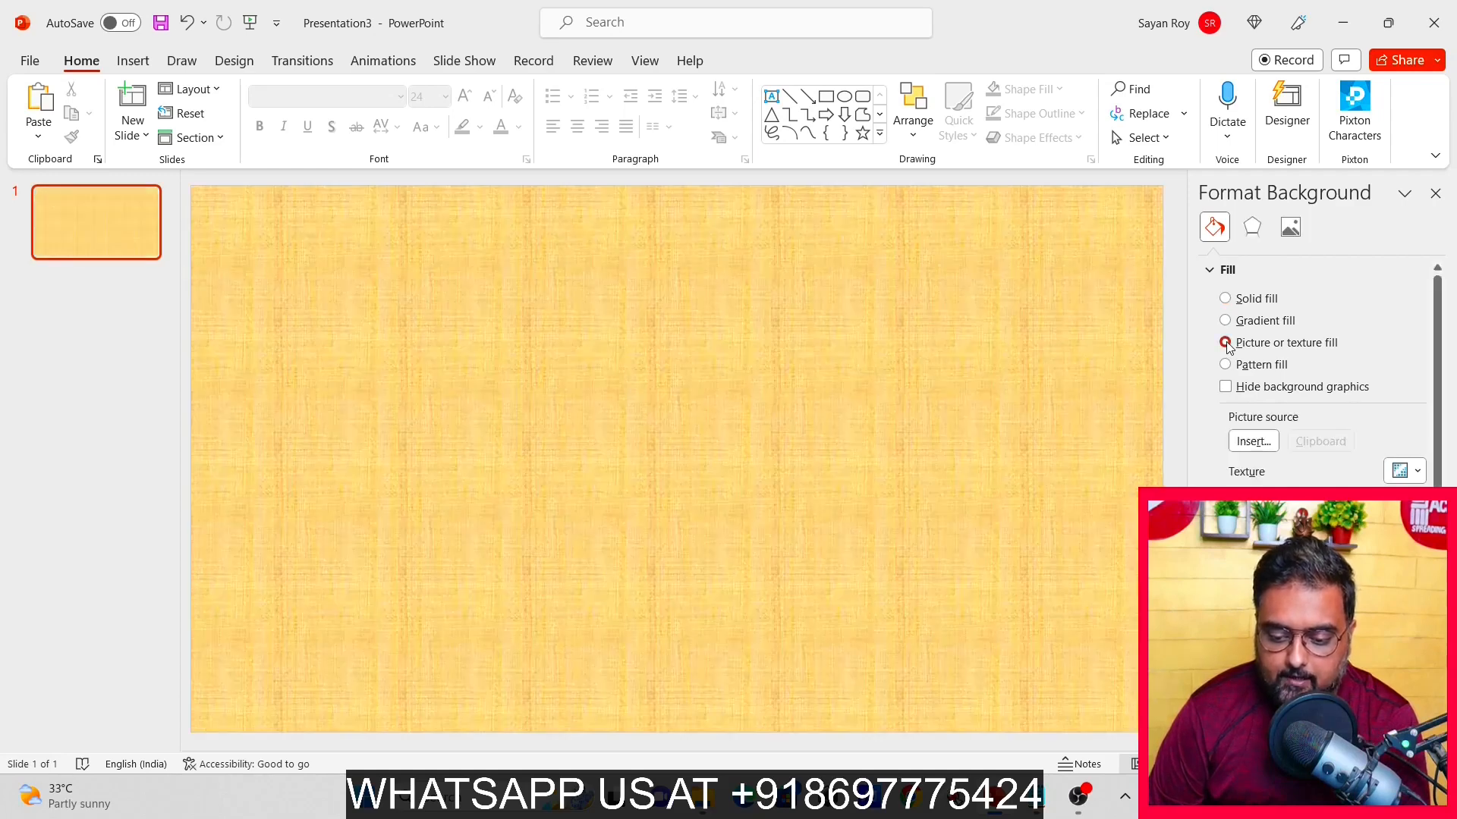
{"action": "left_click", "coordinate": [1253, 443]}
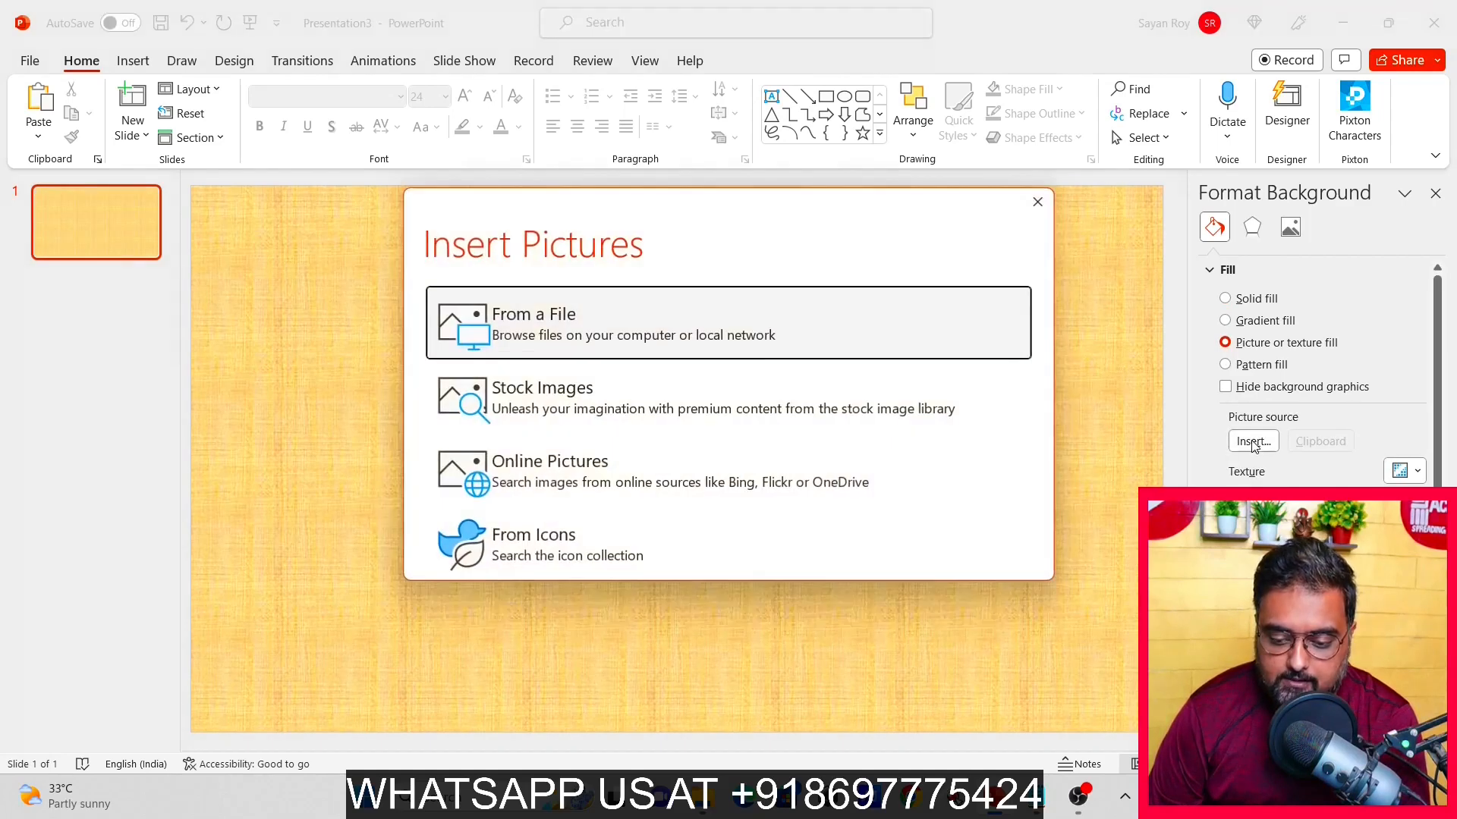
{"action": "left_click", "coordinate": [537, 464]}
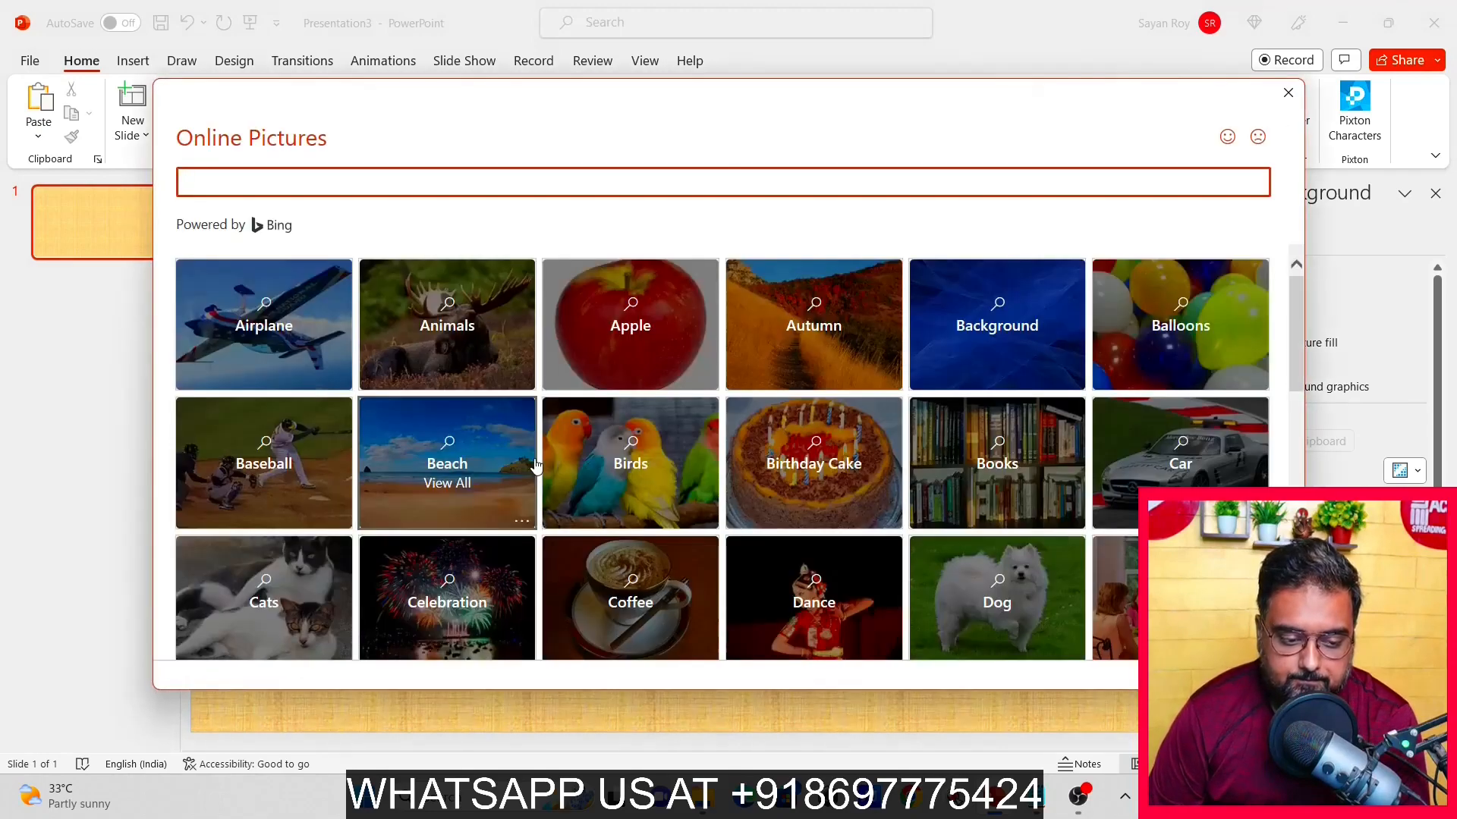
{"action": "type", "text": "hospital"}
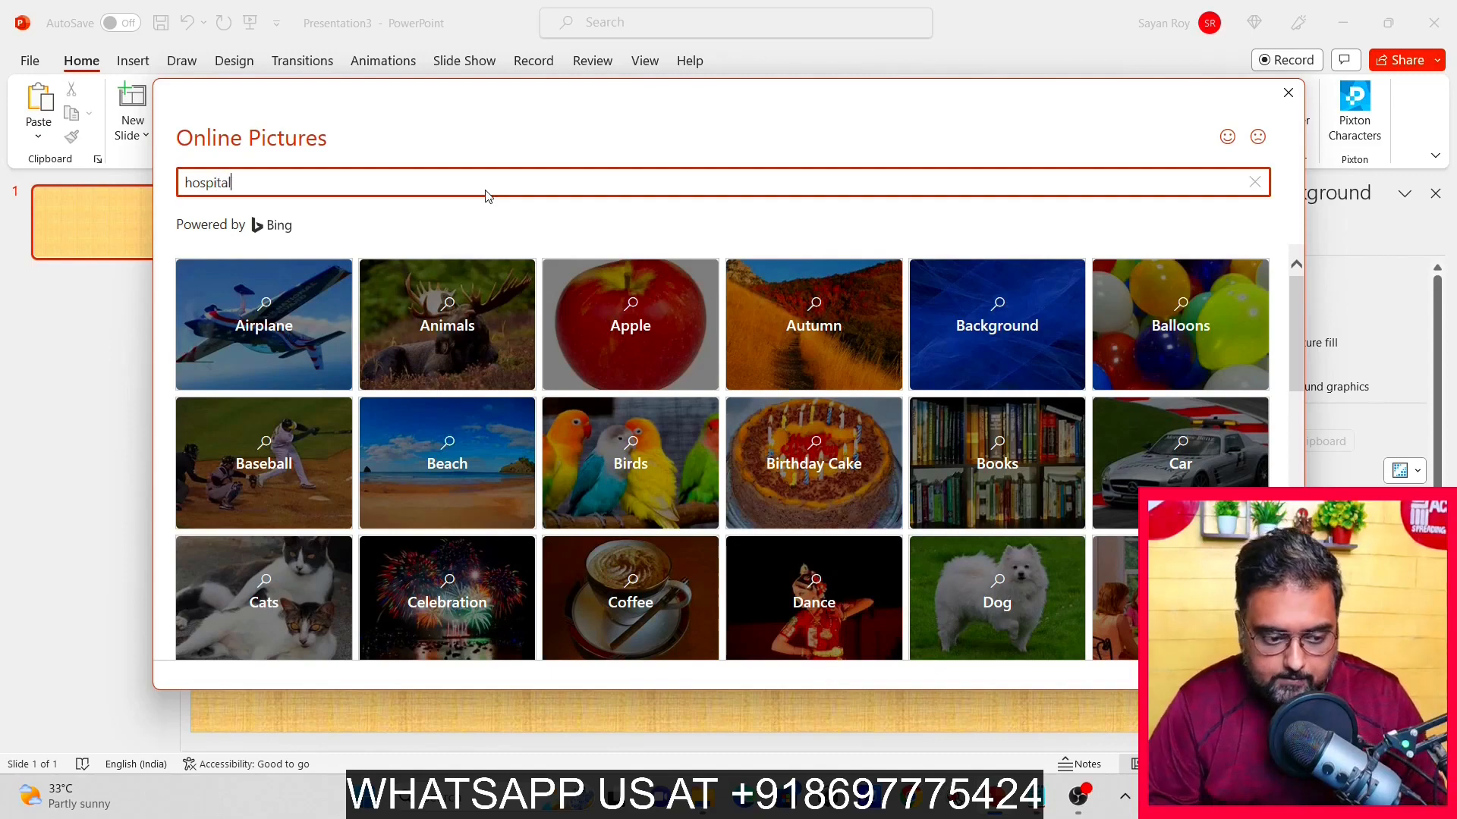
{"action": "key", "text": "Return"}
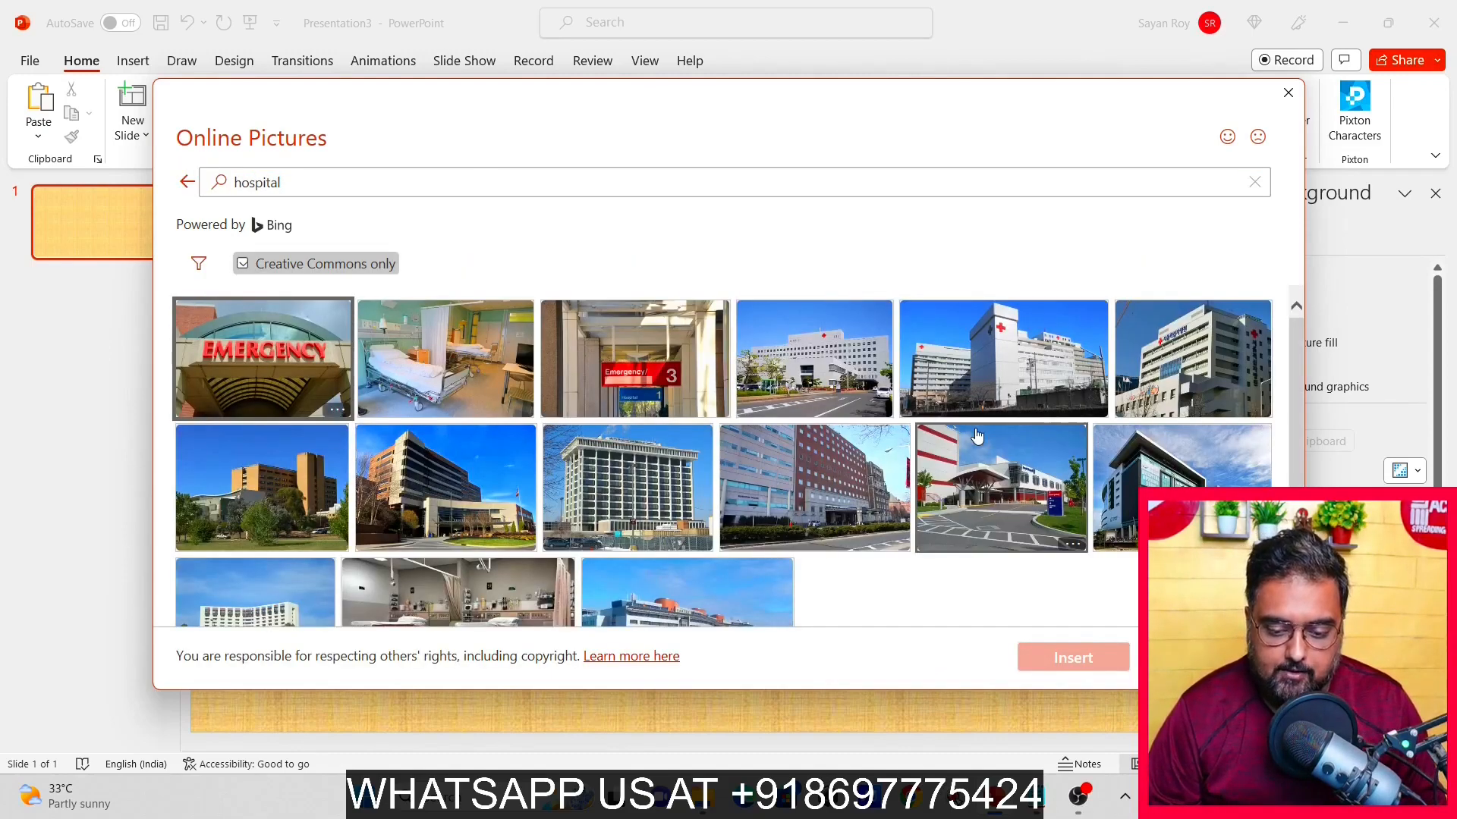
{"action": "left_click", "coordinate": [834, 398]}
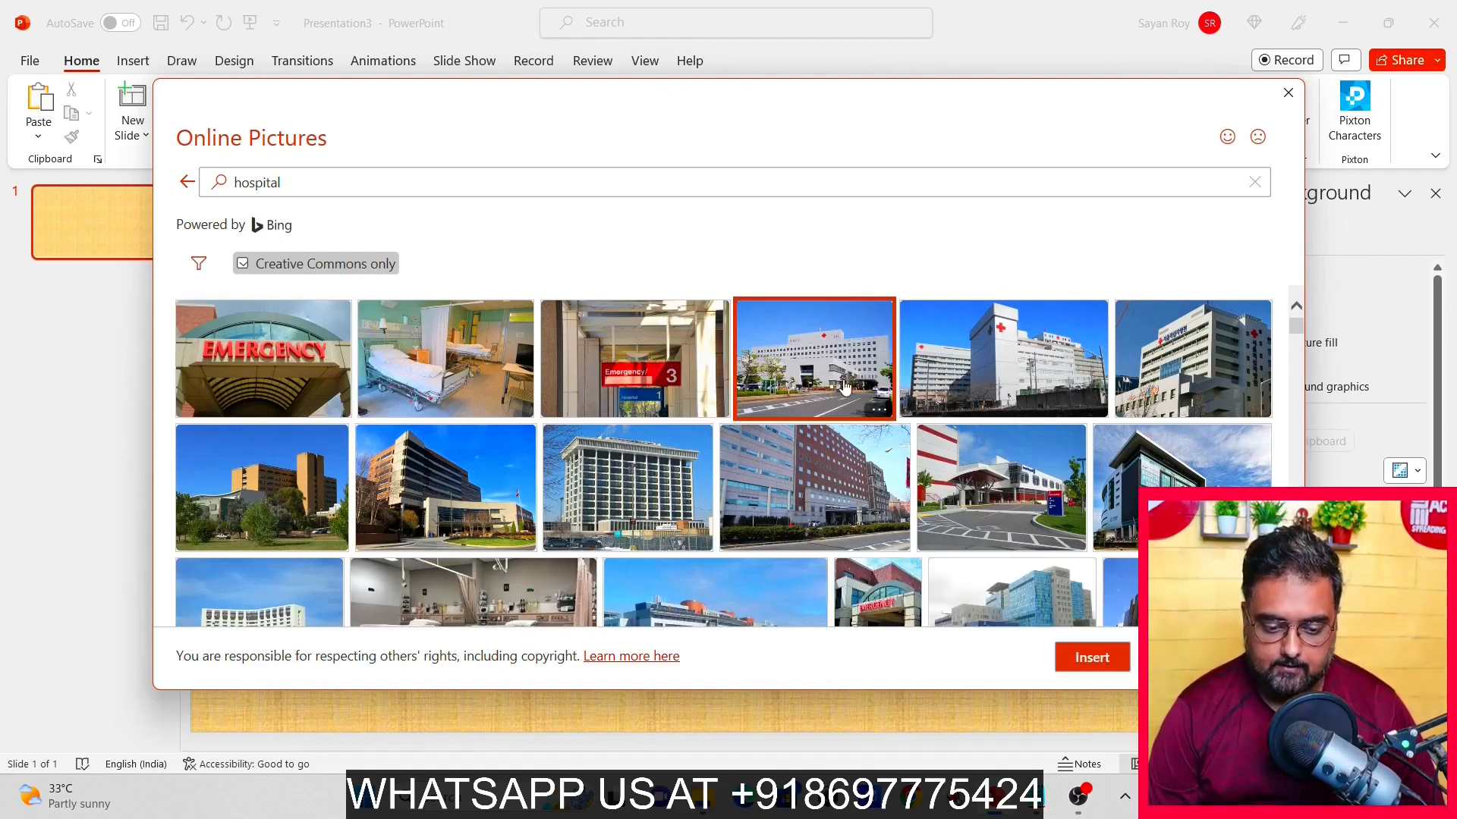
{"action": "left_click", "coordinate": [1091, 657]}
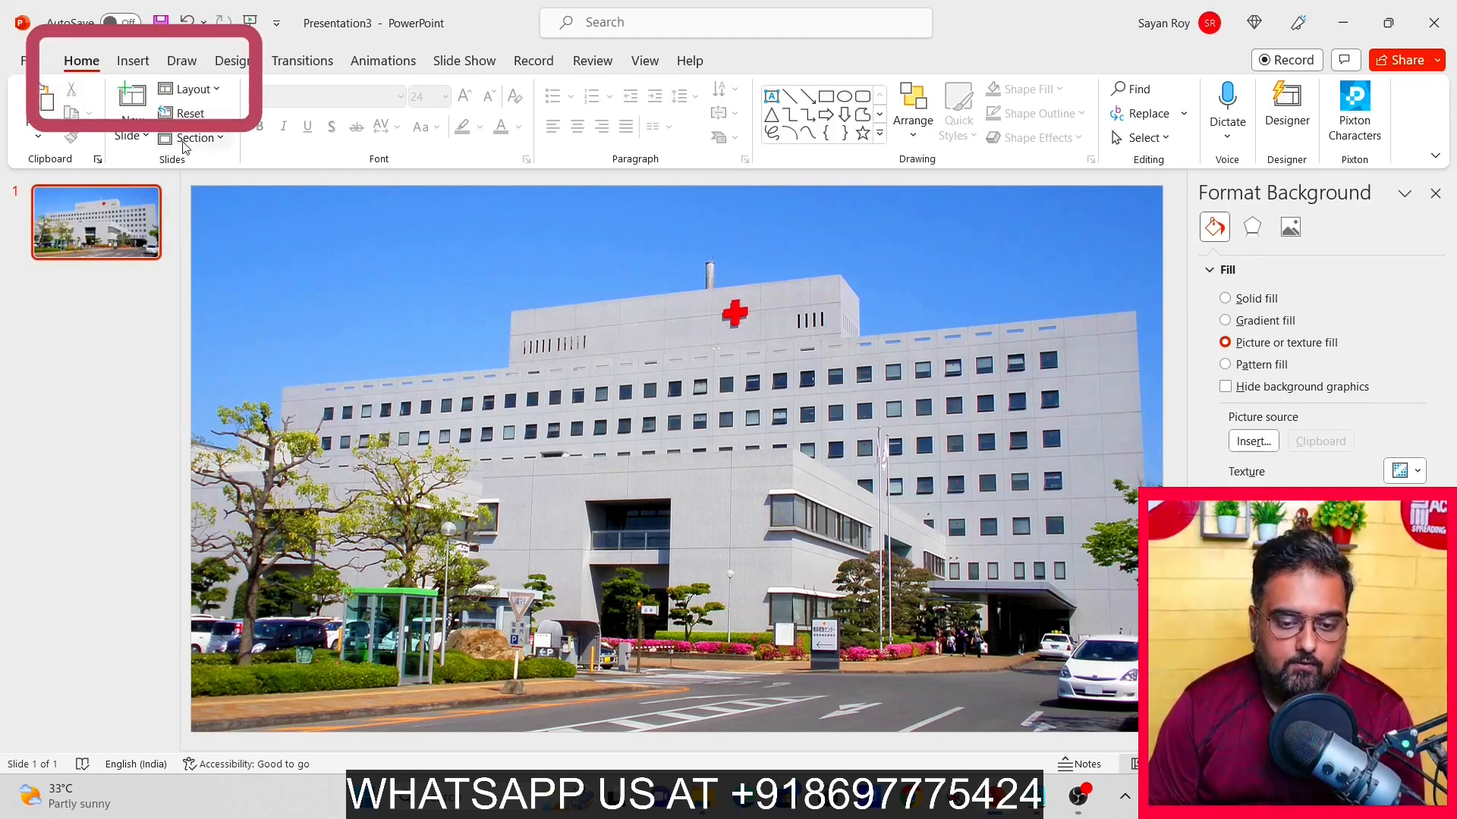
Search the Office add-ins store for "pixton" and add Pixton Comic Characters
{"action": "left_click", "coordinate": [133, 62]}
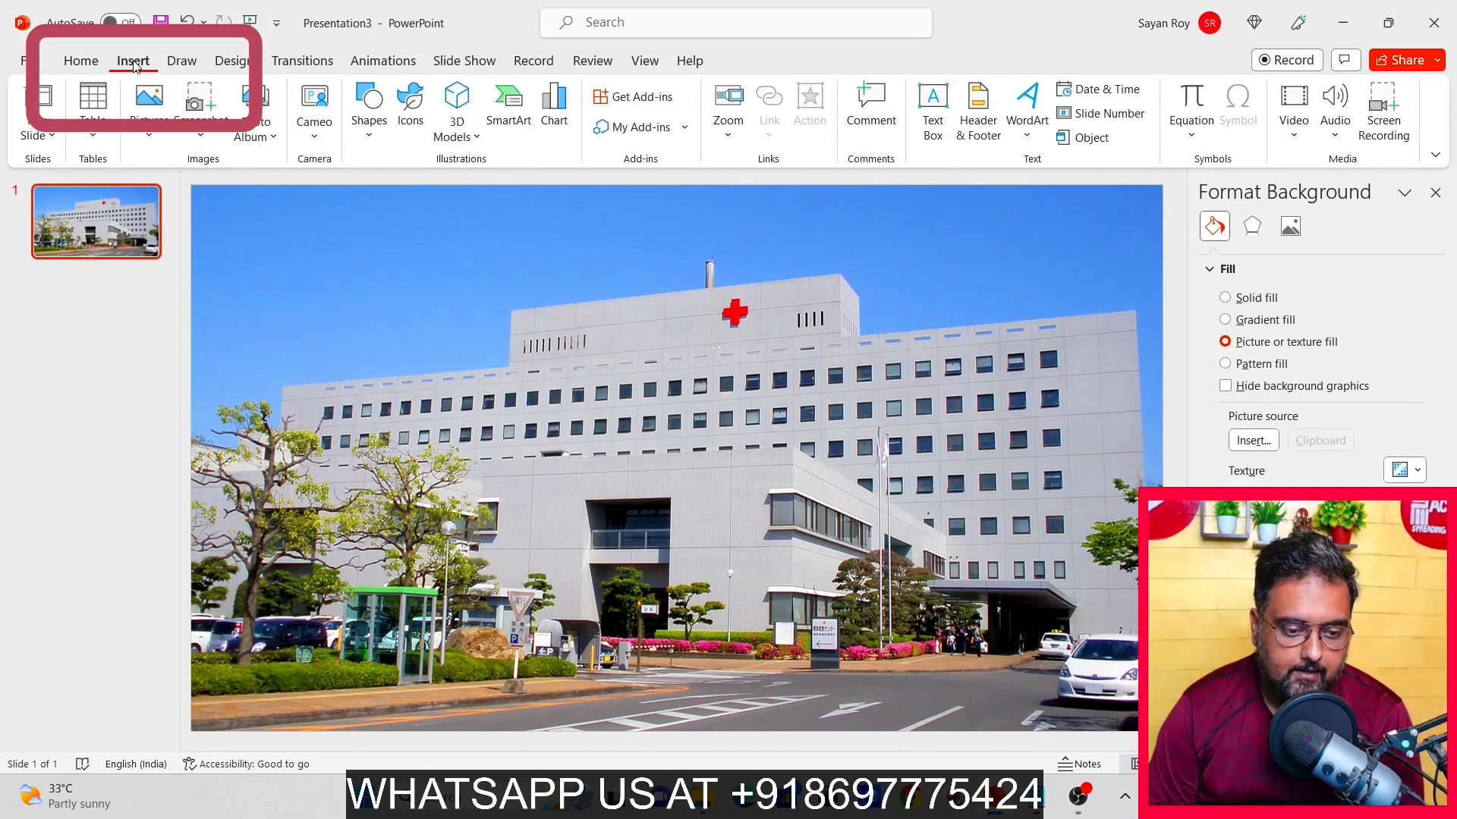
{"action": "left_click", "coordinate": [643, 100]}
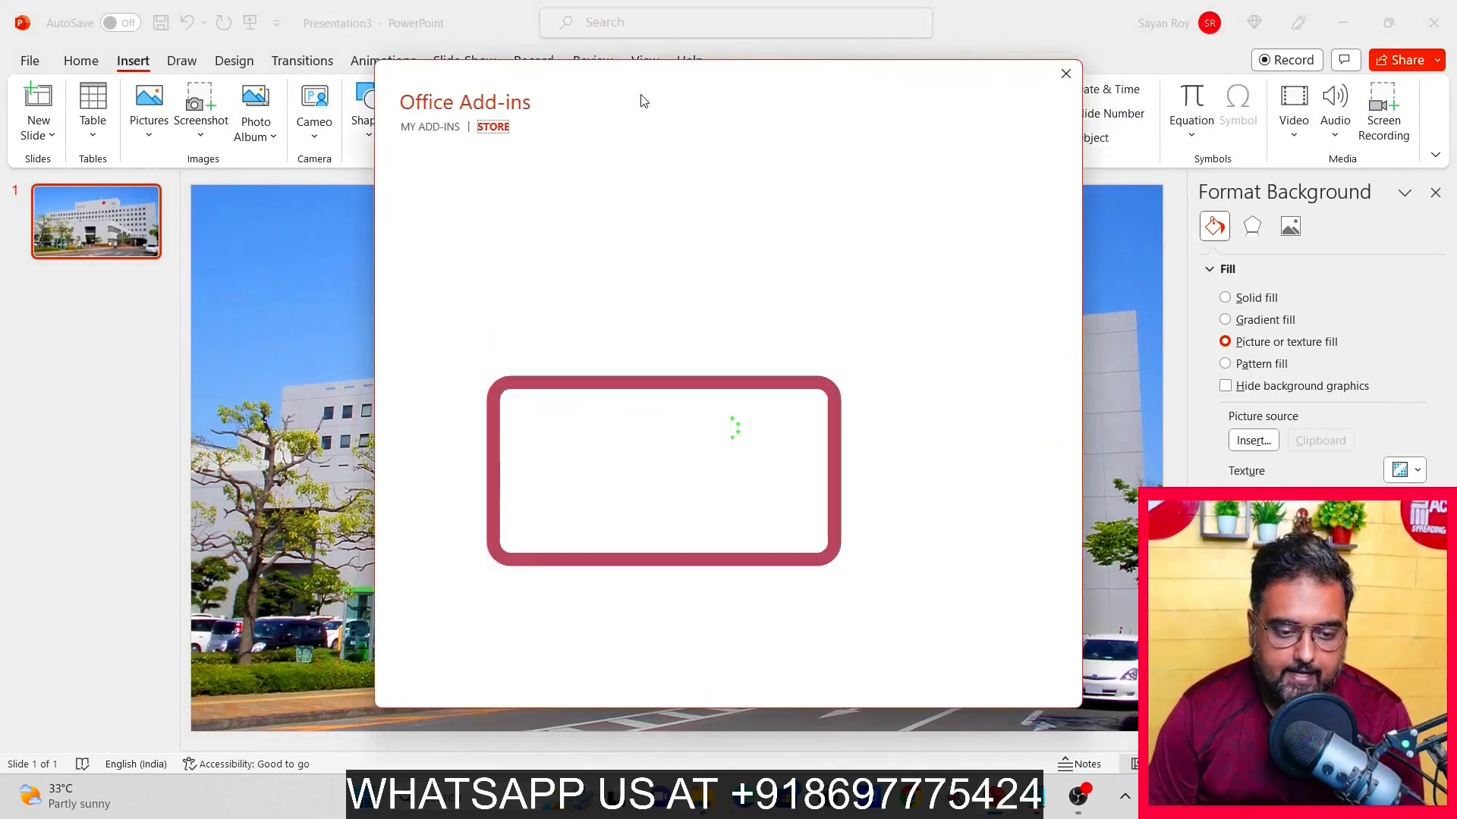
{"action": "left_click", "coordinate": [505, 208]}
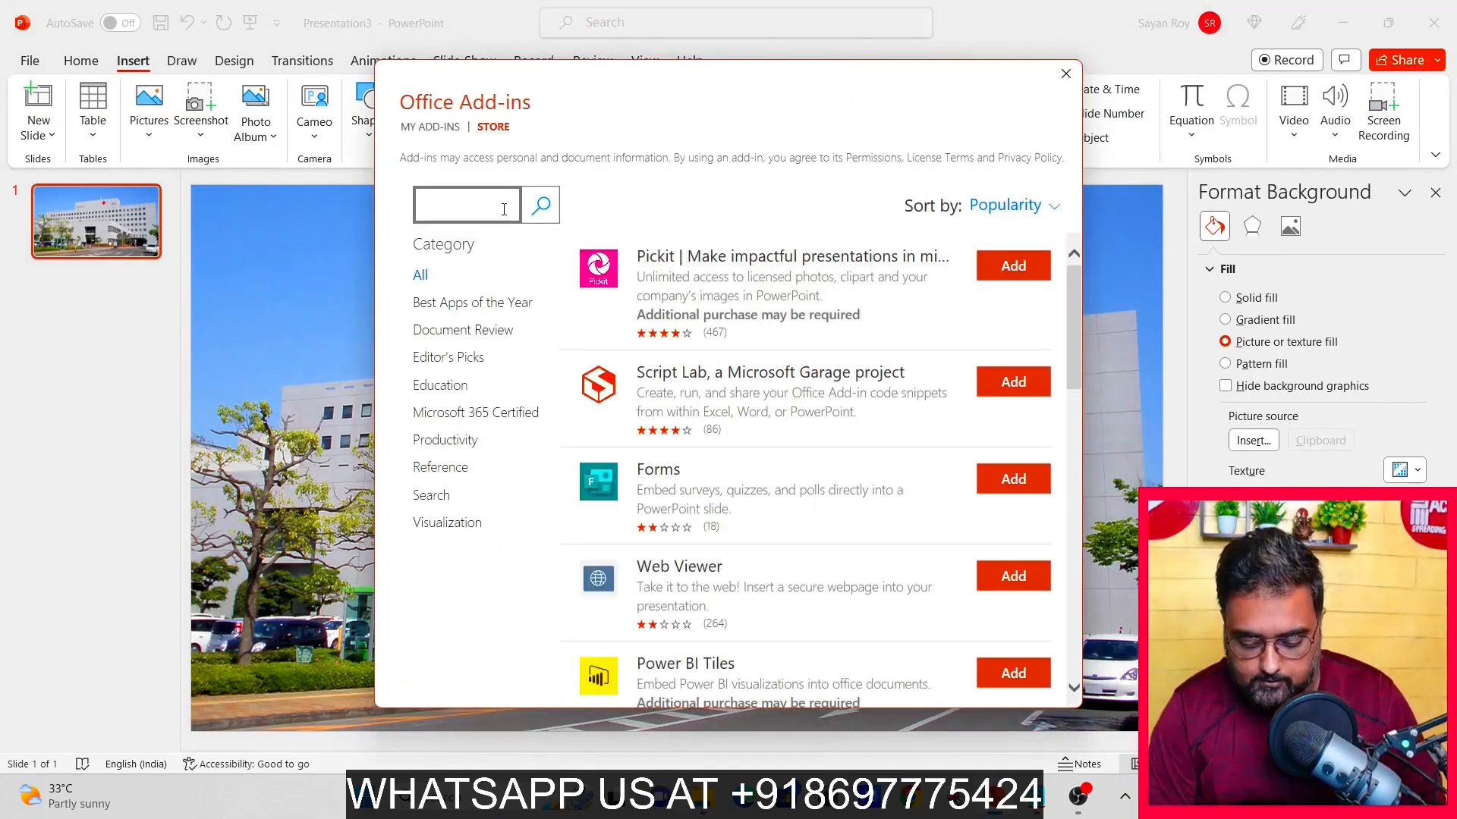
{"action": "type", "text": "pixton"}
{"action": "key", "text": "Return"}
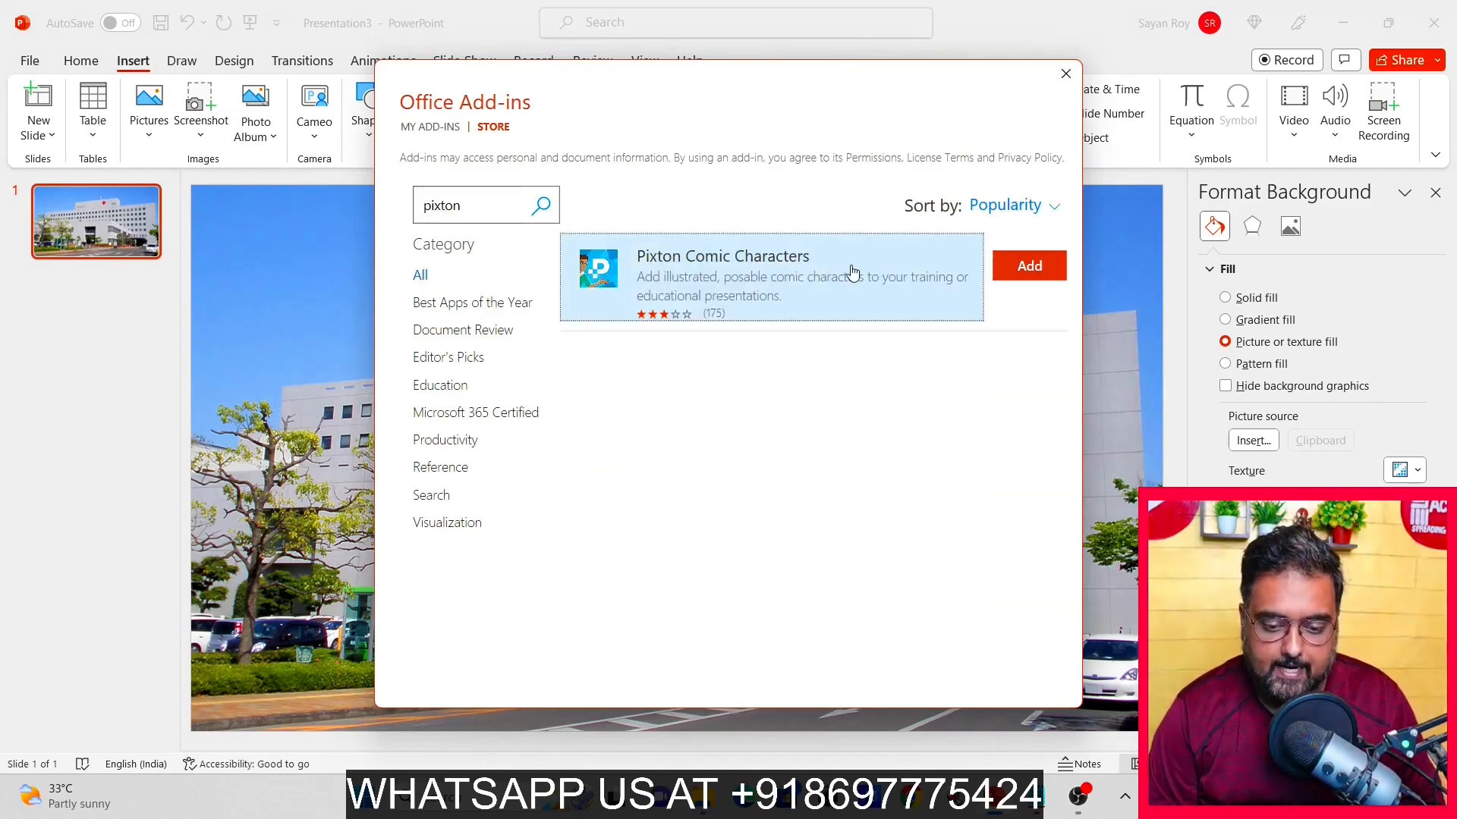
{"action": "left_click", "coordinate": [1029, 266]}
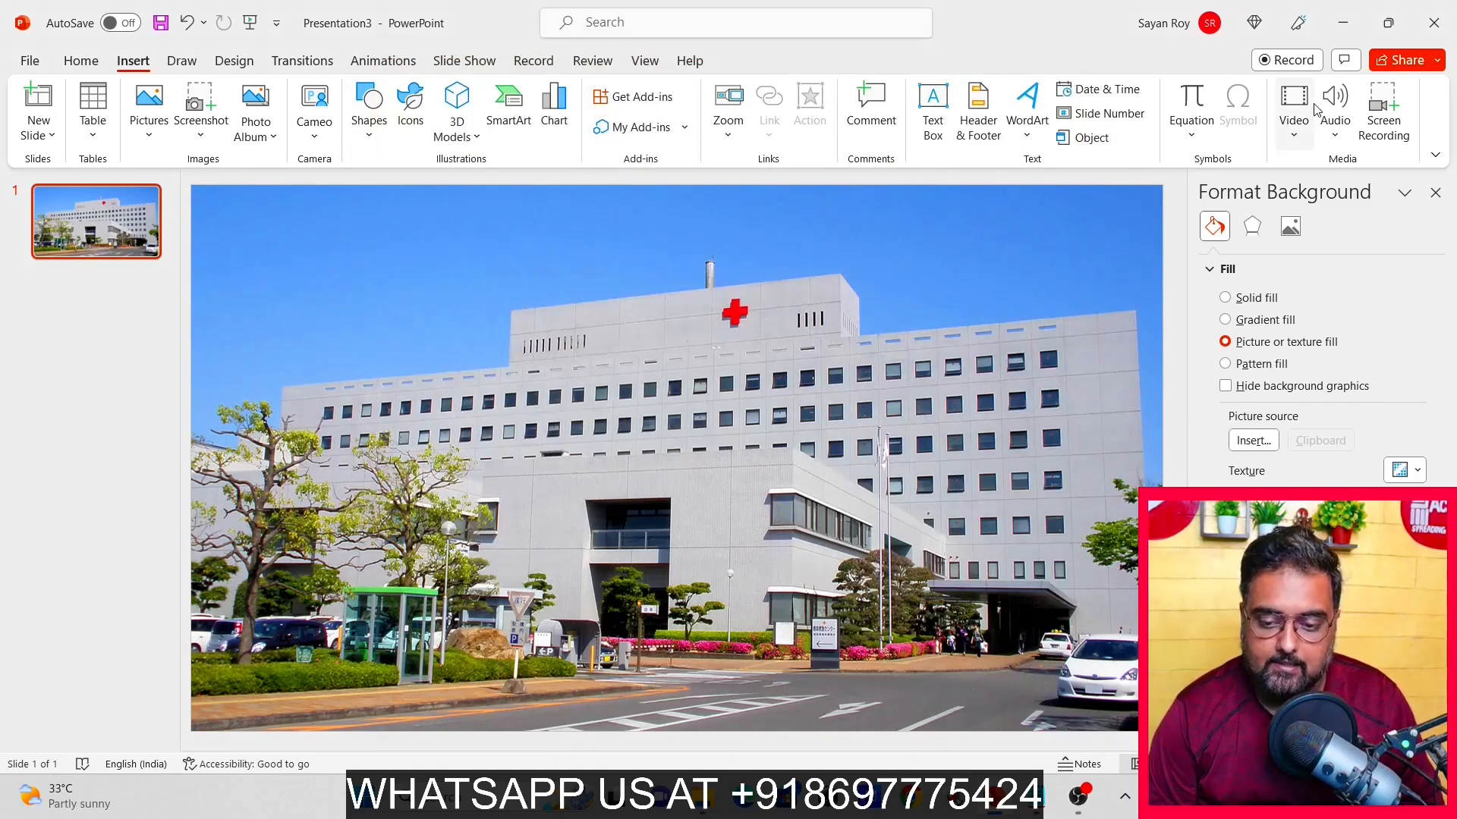
Start Pixton Characters and pick the slim adult man in a collared shirt as the character type
{"action": "left_click", "coordinate": [83, 64]}
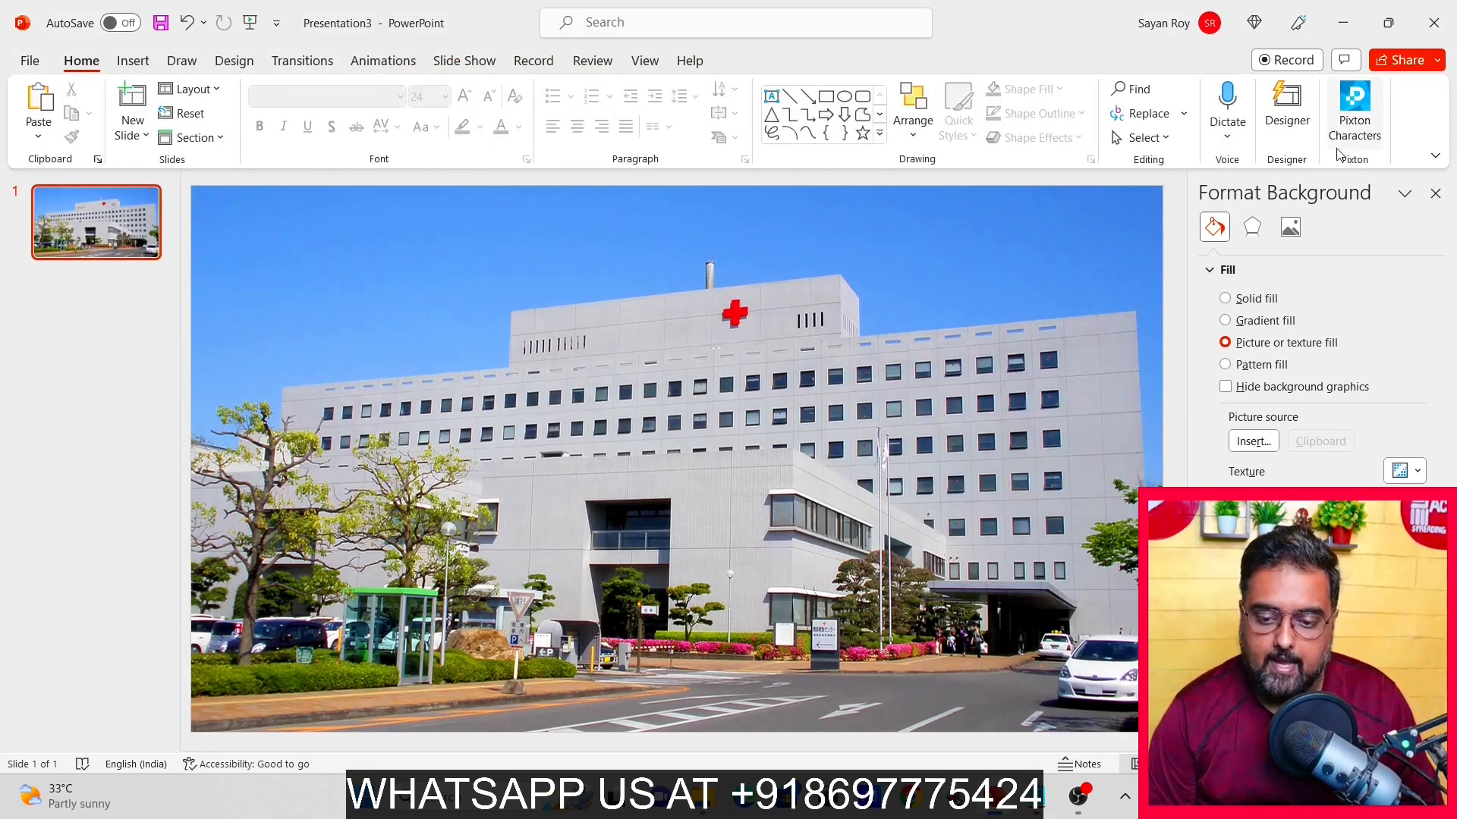
{"action": "left_click", "coordinate": [1362, 114]}
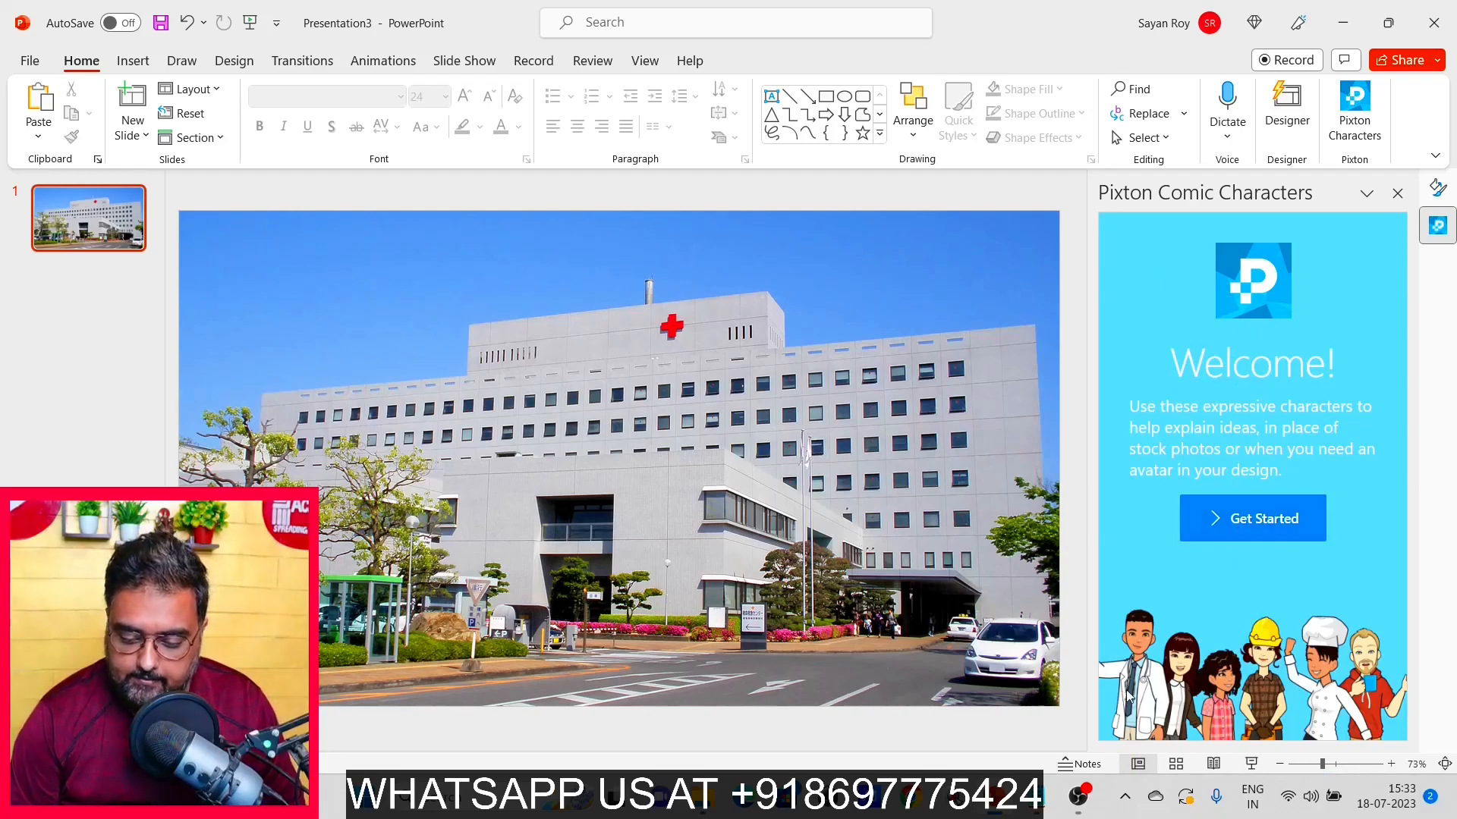
{"action": "left_click", "coordinate": [1241, 533]}
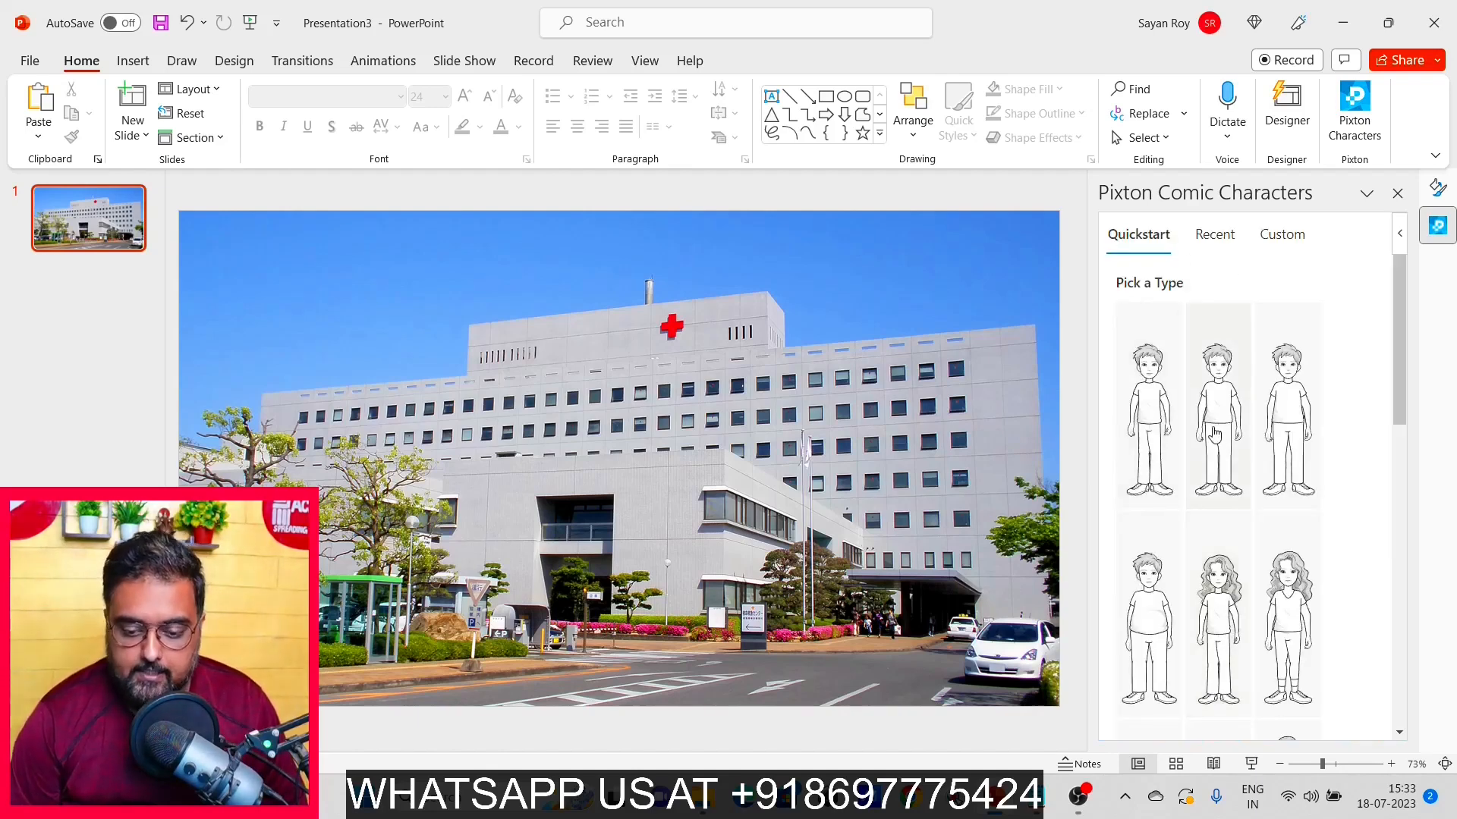
{"action": "left_click_drag", "start_coordinate": [1399, 334], "coordinate": [1400, 525]}
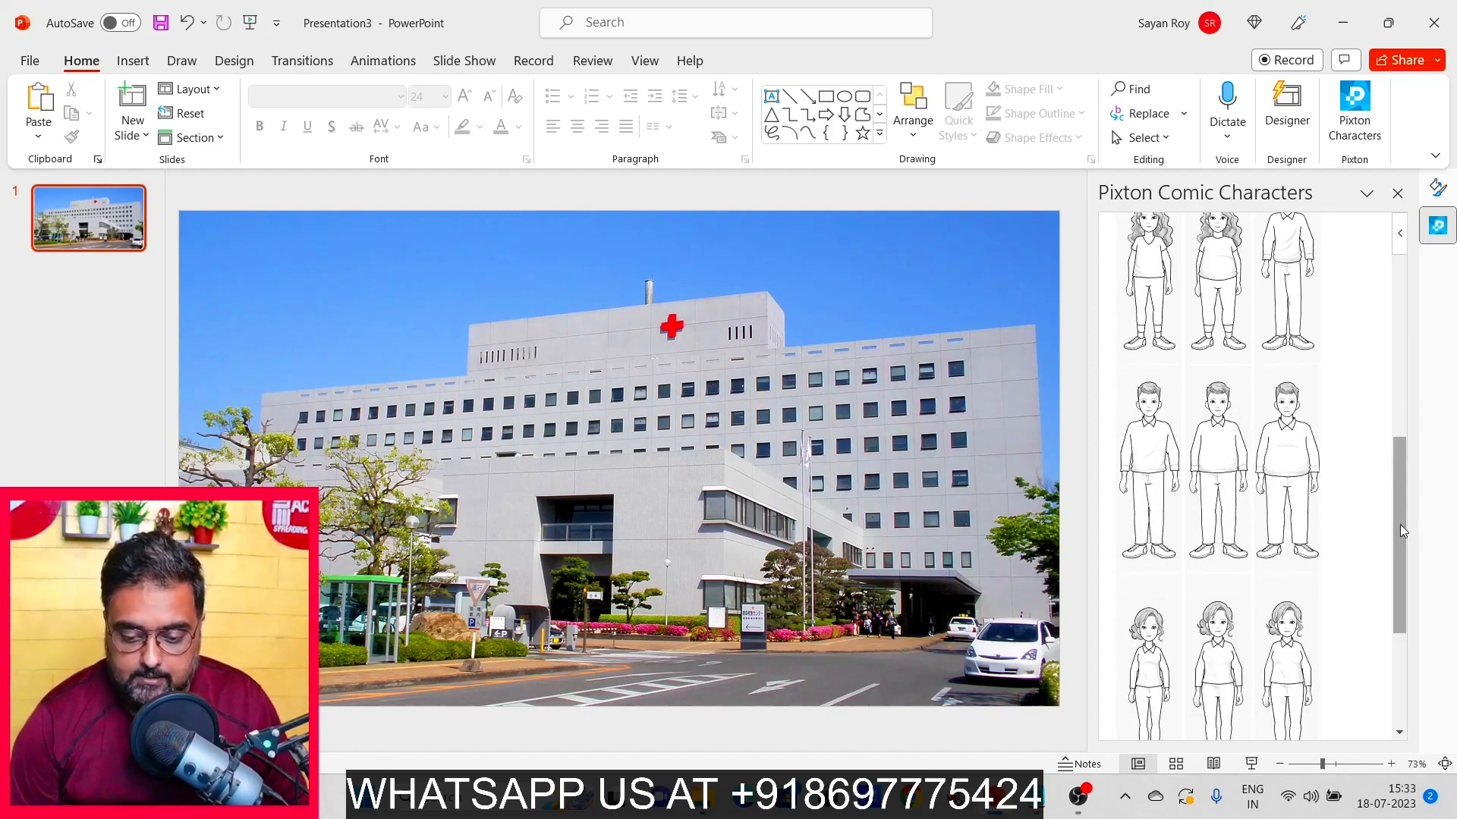
{"action": "left_click", "coordinate": [1150, 460]}
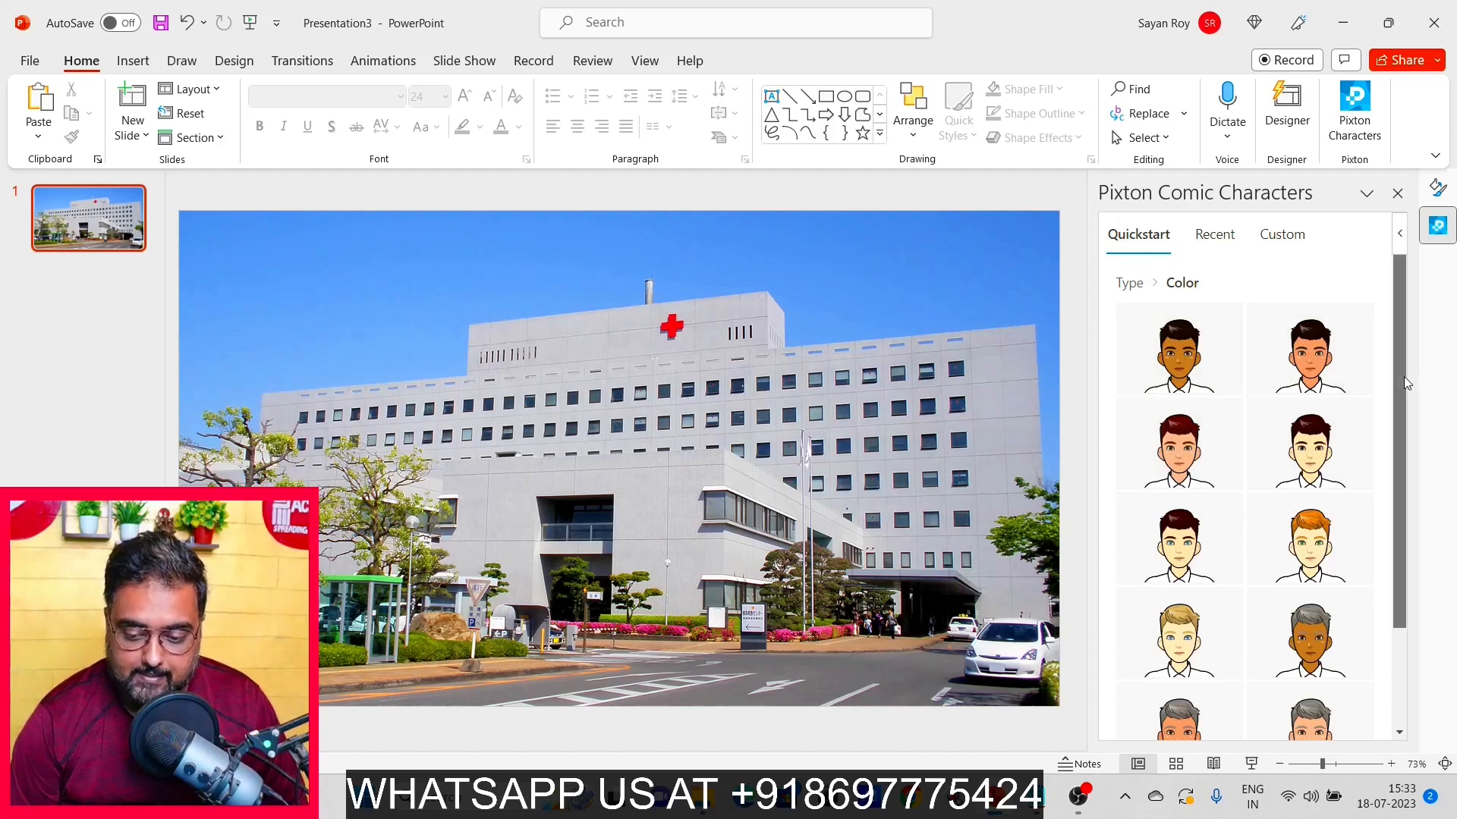
Give the character the dark red hair coloring with medium skin and the receding hairstyle with a beard
{"action": "left_click_drag", "start_coordinate": [1404, 376], "coordinate": [1405, 435]}
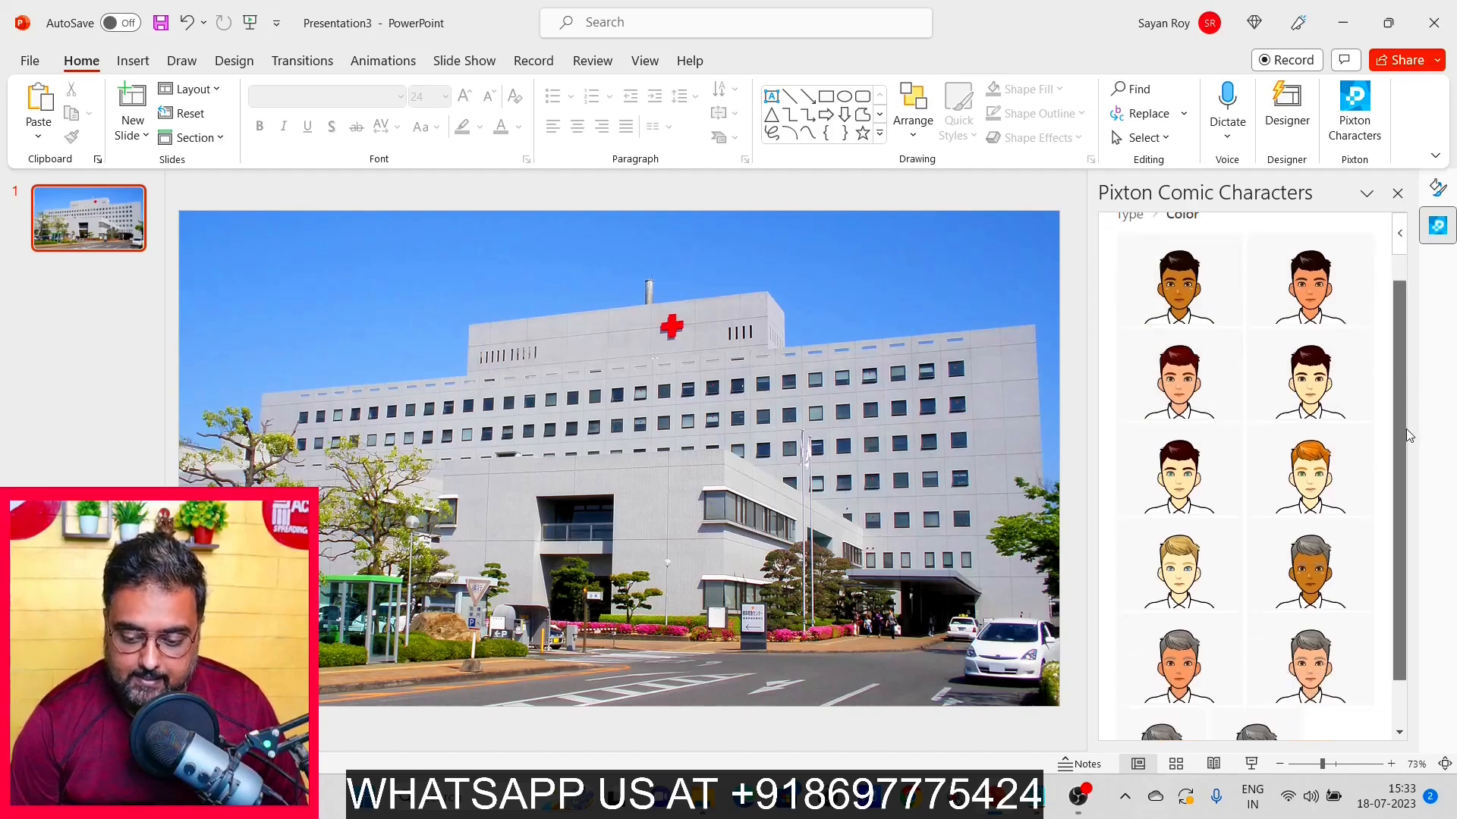
{"action": "left_click", "coordinate": [1204, 395]}
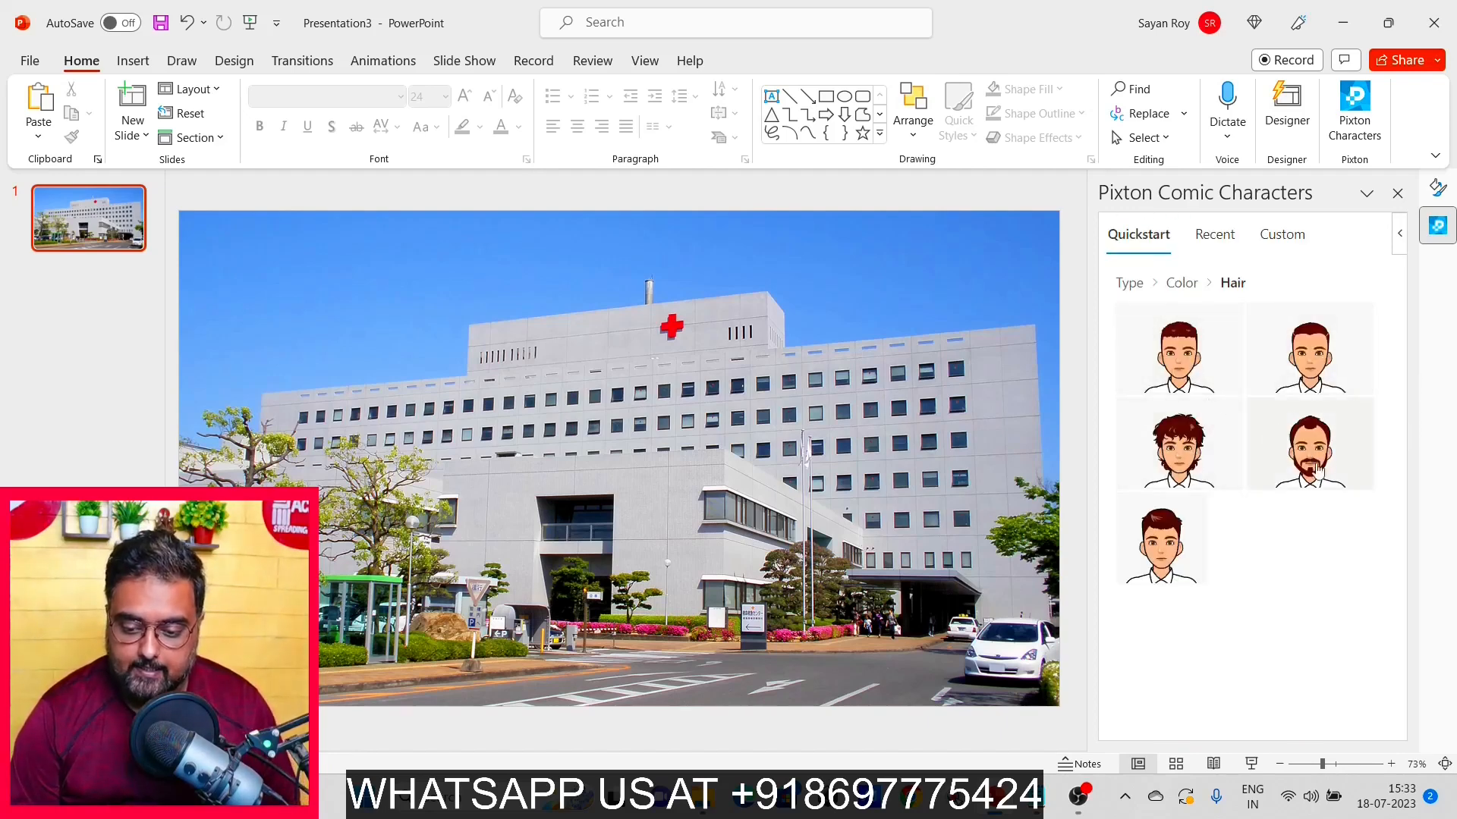
{"action": "left_click", "coordinate": [1310, 468]}
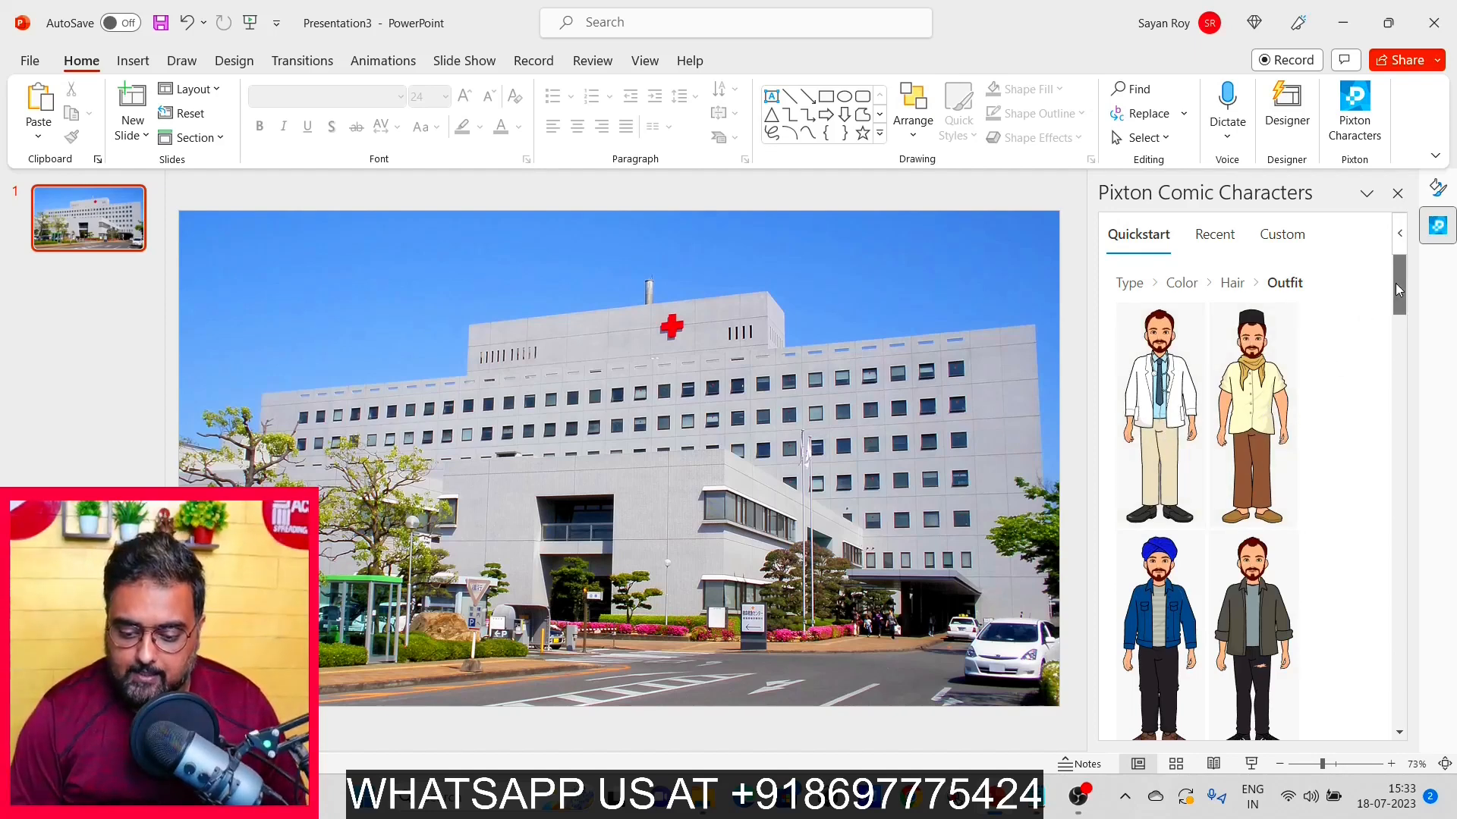
Dress the character in the doctor's white coat outfit and insert him in the standing pose with one arm raised sideways
{"action": "mouse_move", "coordinate": [1395, 283]}
{"action": "left_mouse_down"}
{"action": "mouse_move", "coordinate": [1391, 718]}
{"action": "mouse_move", "coordinate": [1385, 283]}
{"action": "left_mouse_up"}
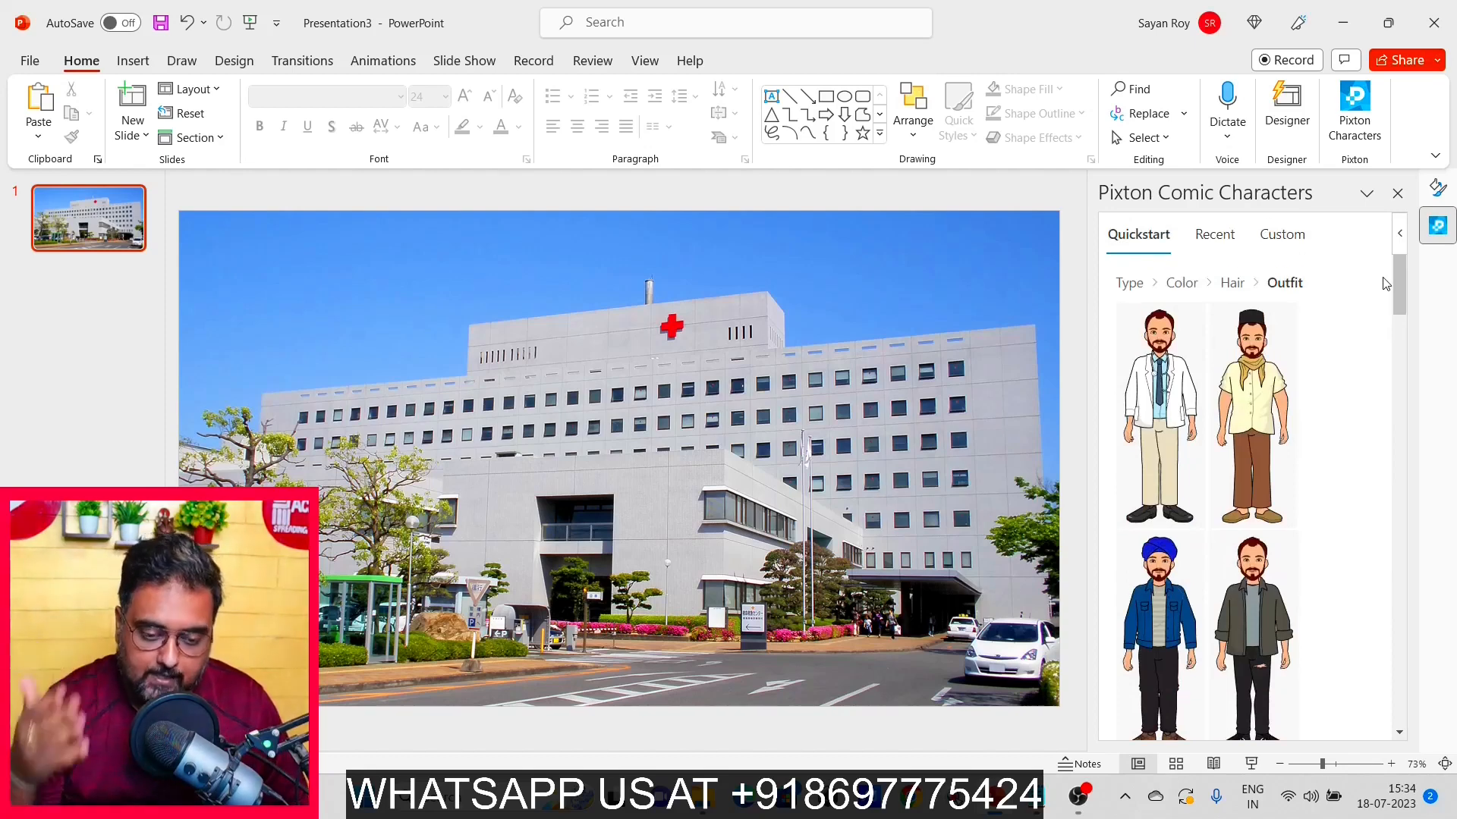
{"action": "left_click", "coordinate": [1156, 387]}
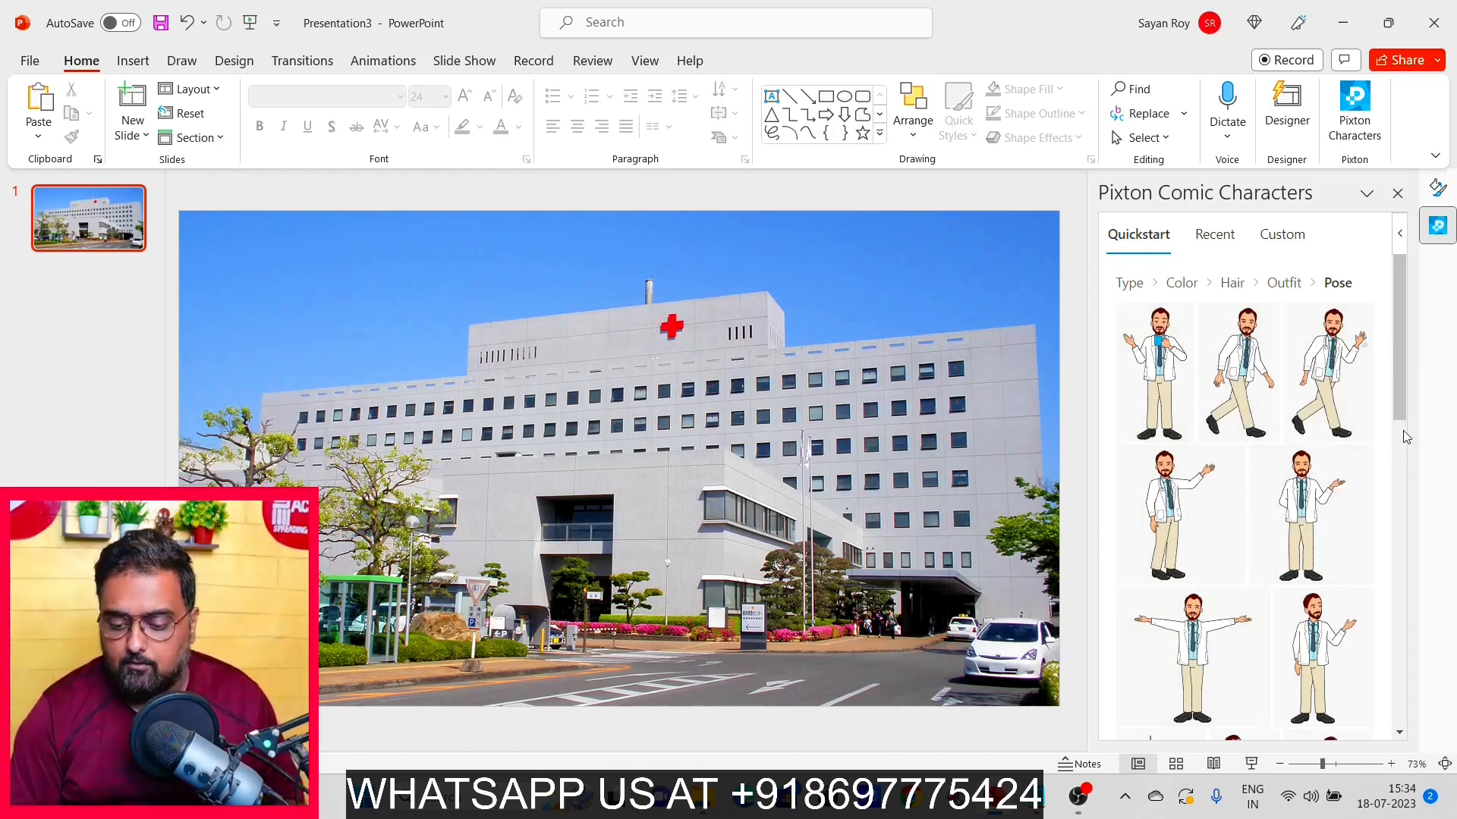
{"action": "mouse_move", "coordinate": [1403, 381]}
{"action": "left_mouse_down"}
{"action": "mouse_move", "coordinate": [1399, 696]}
{"action": "mouse_move", "coordinate": [1408, 414]}
{"action": "mouse_move", "coordinate": [1389, 371]}
{"action": "left_mouse_up"}
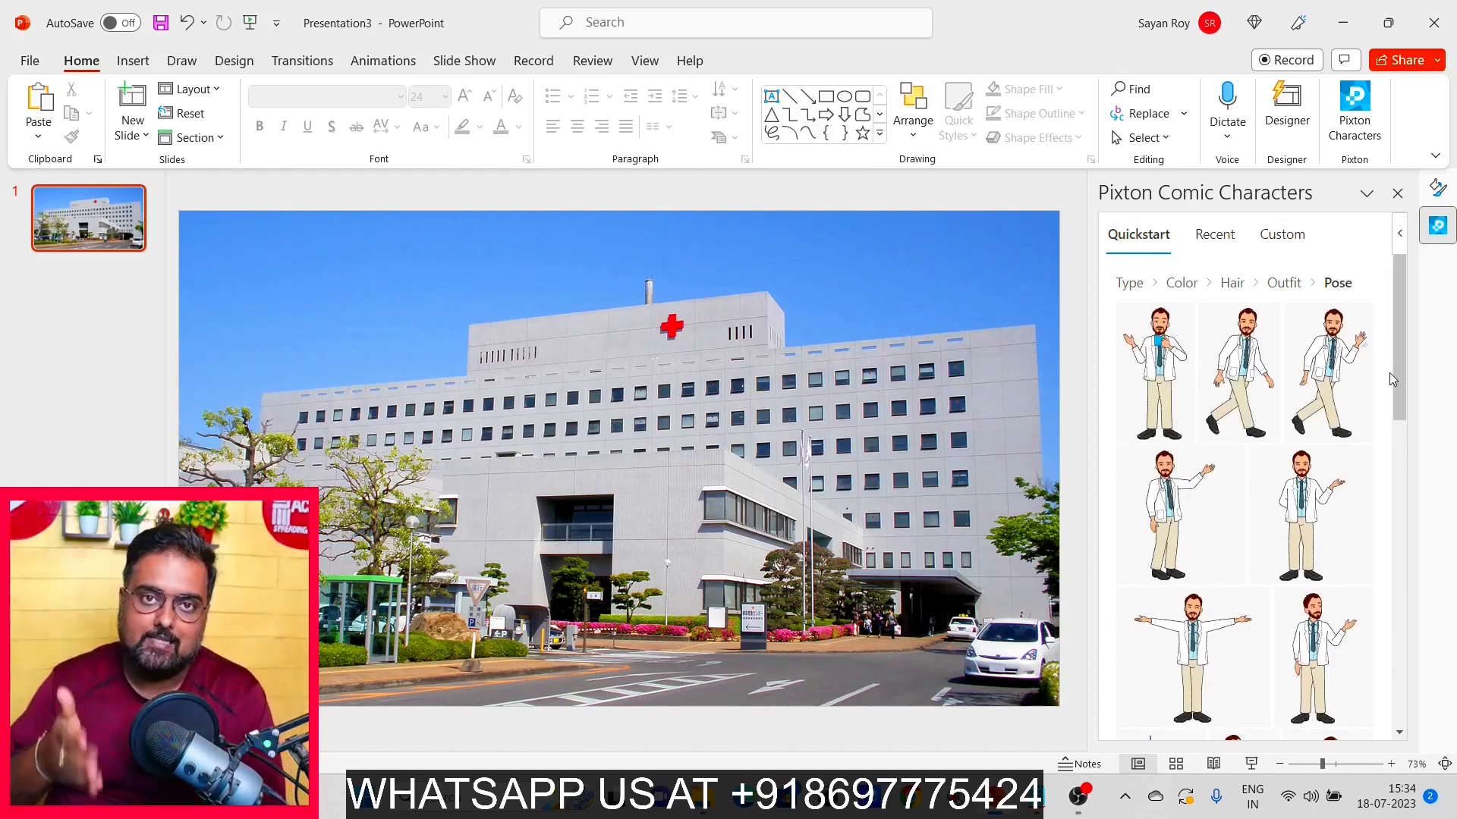
{"action": "left_click", "coordinate": [1214, 520]}
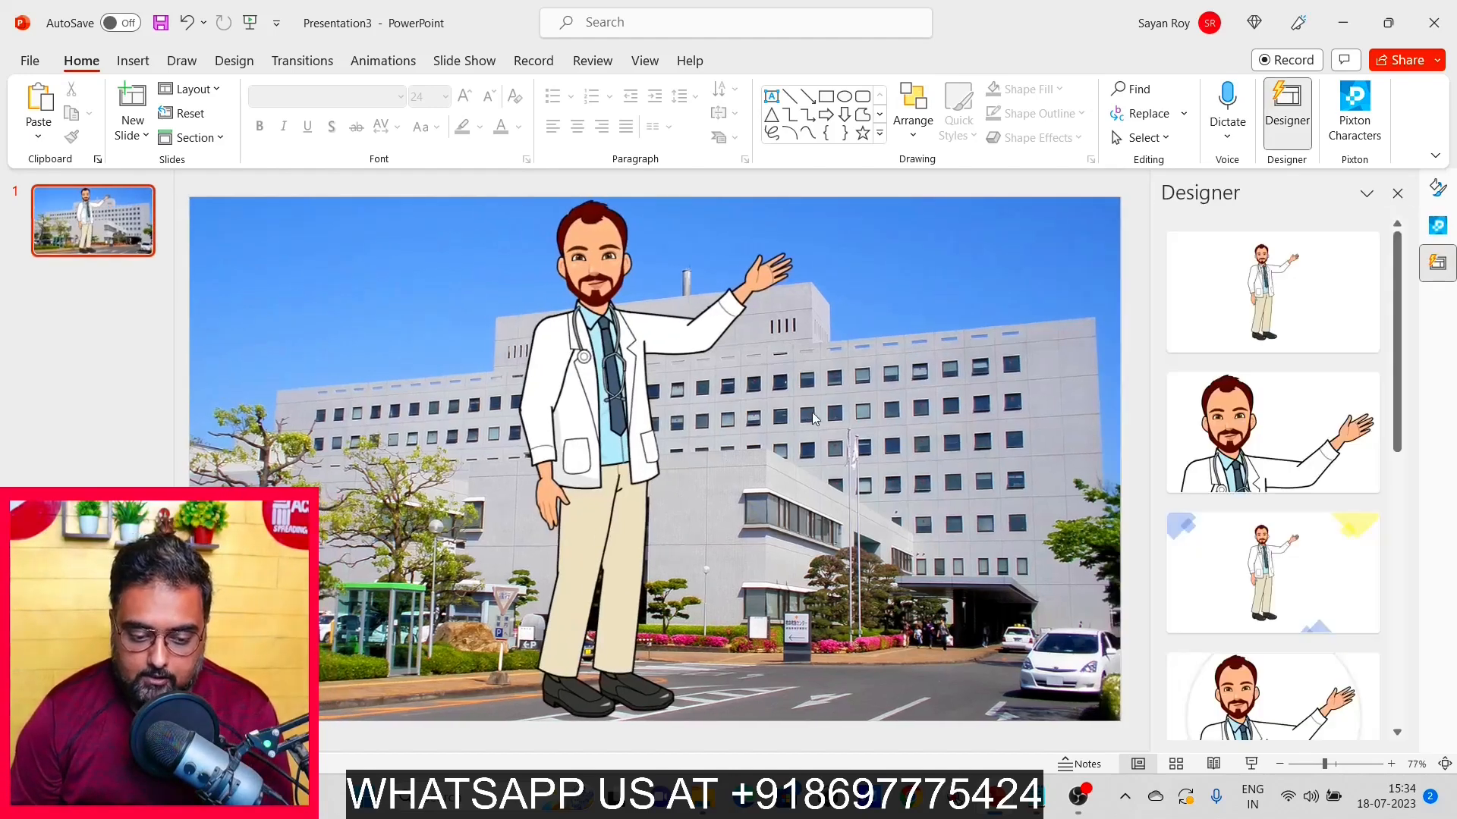
Shrink the doctor character and place him on the road in front of the hospital, left of the slide's center
{"action": "left_click", "coordinate": [599, 396]}
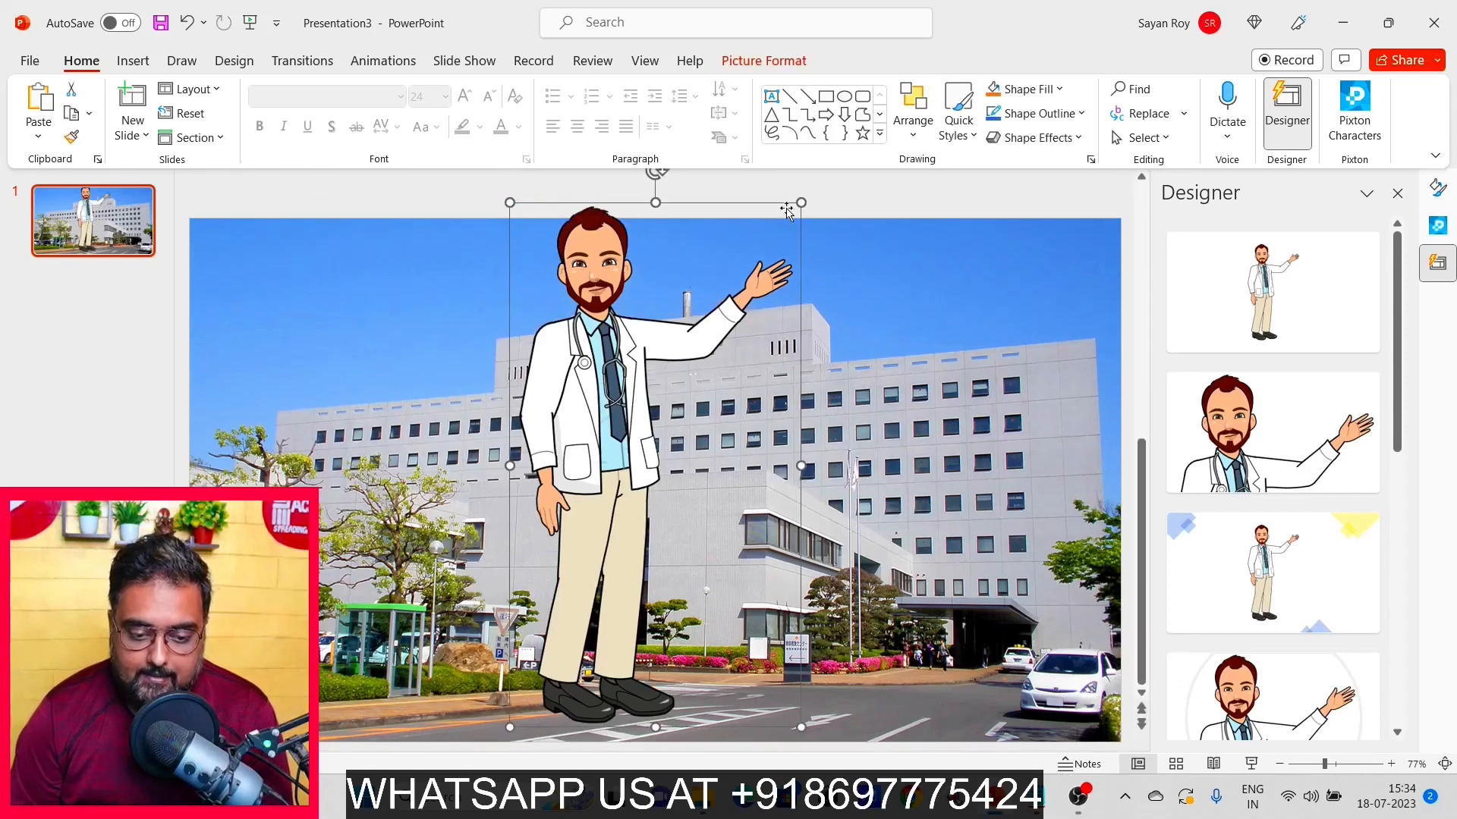
{"action": "left_click_drag", "start_coordinate": [800, 203], "coordinate": [760, 257]}
{"action": "left_click_drag", "start_coordinate": [716, 306], "coordinate": [710, 345]}
{"action": "left_click_drag", "start_coordinate": [595, 472], "coordinate": [562, 492]}
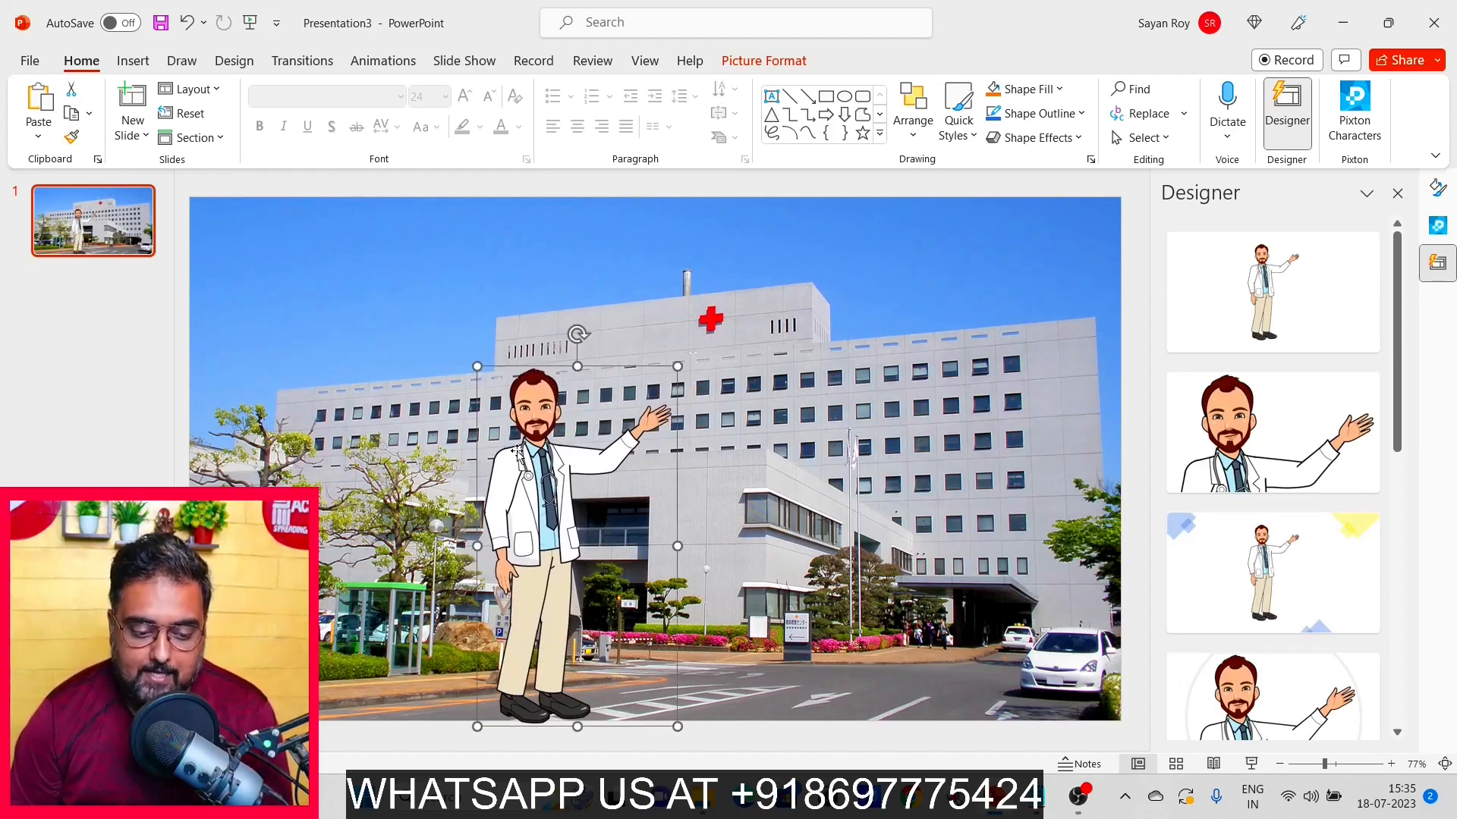
Apply the Fly In entrance animation to the doctor character and preview it
{"action": "left_click", "coordinate": [383, 61]}
{"action": "left_click", "coordinate": [352, 112]}
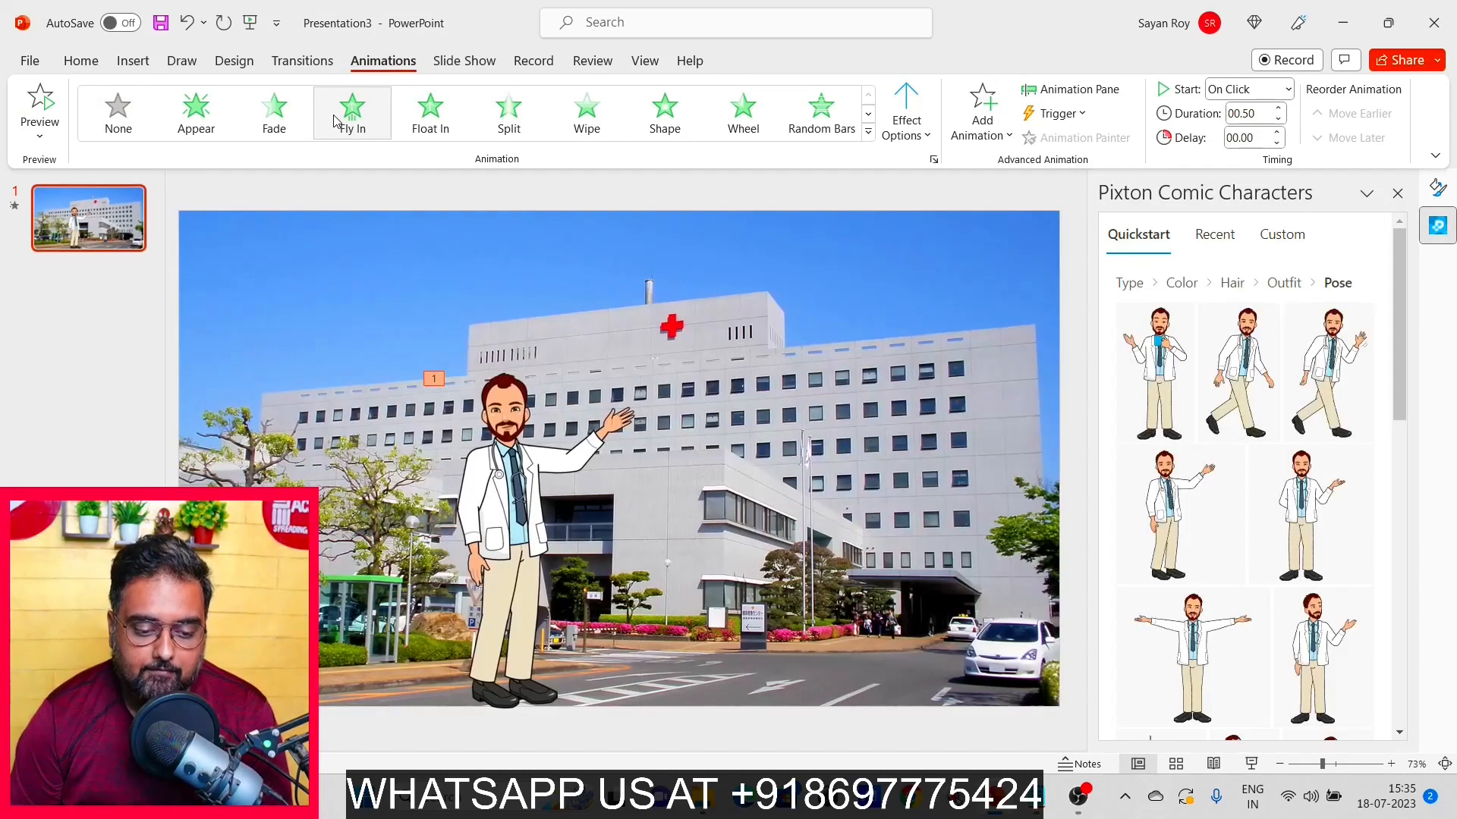
{"action": "left_click", "coordinate": [40, 106]}
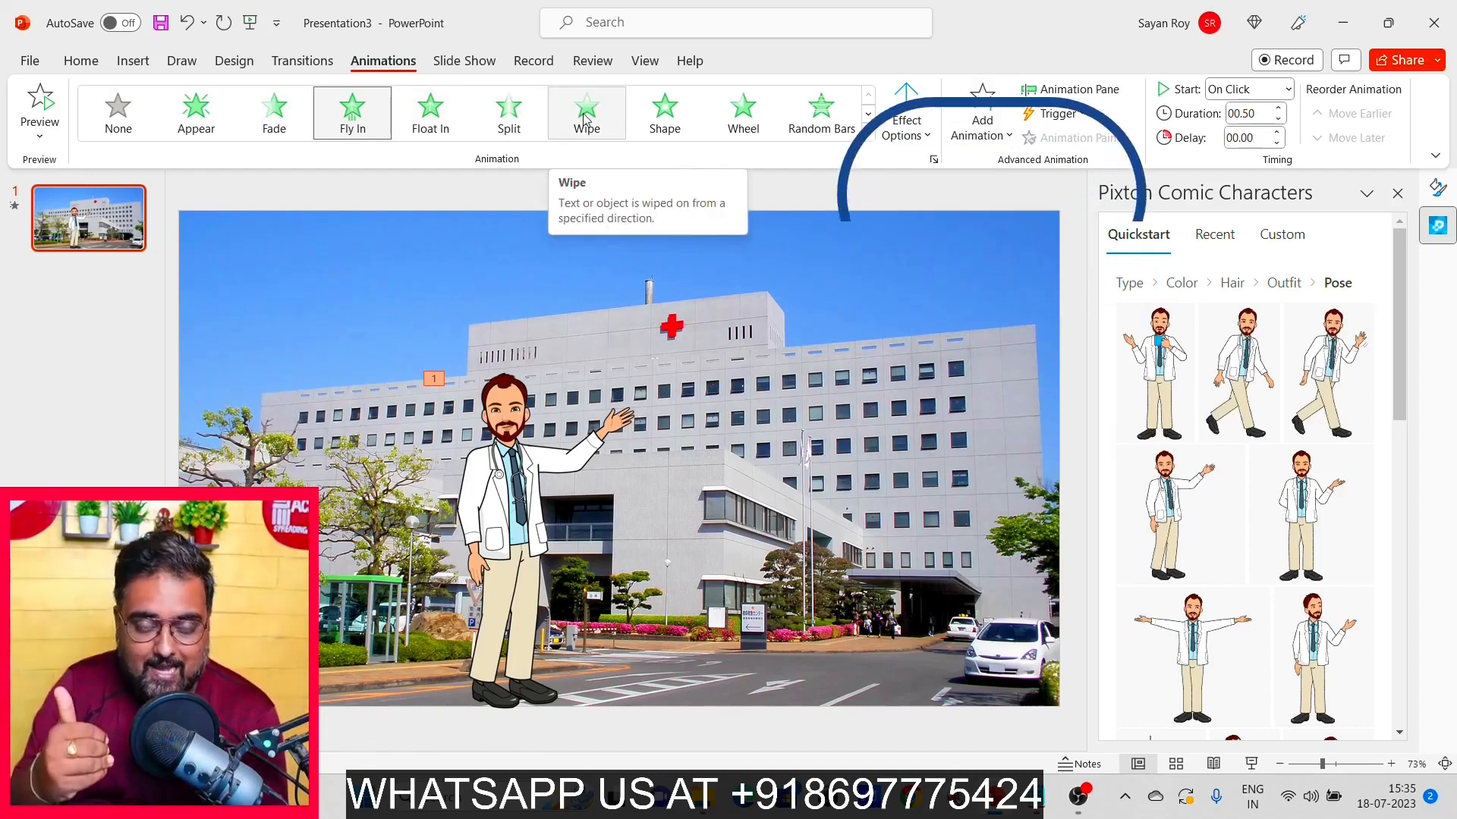
Add the Teeter emphasis effect to the doctor character on top of the Fly In entrance and preview both animations
{"action": "left_click", "coordinate": [984, 124]}
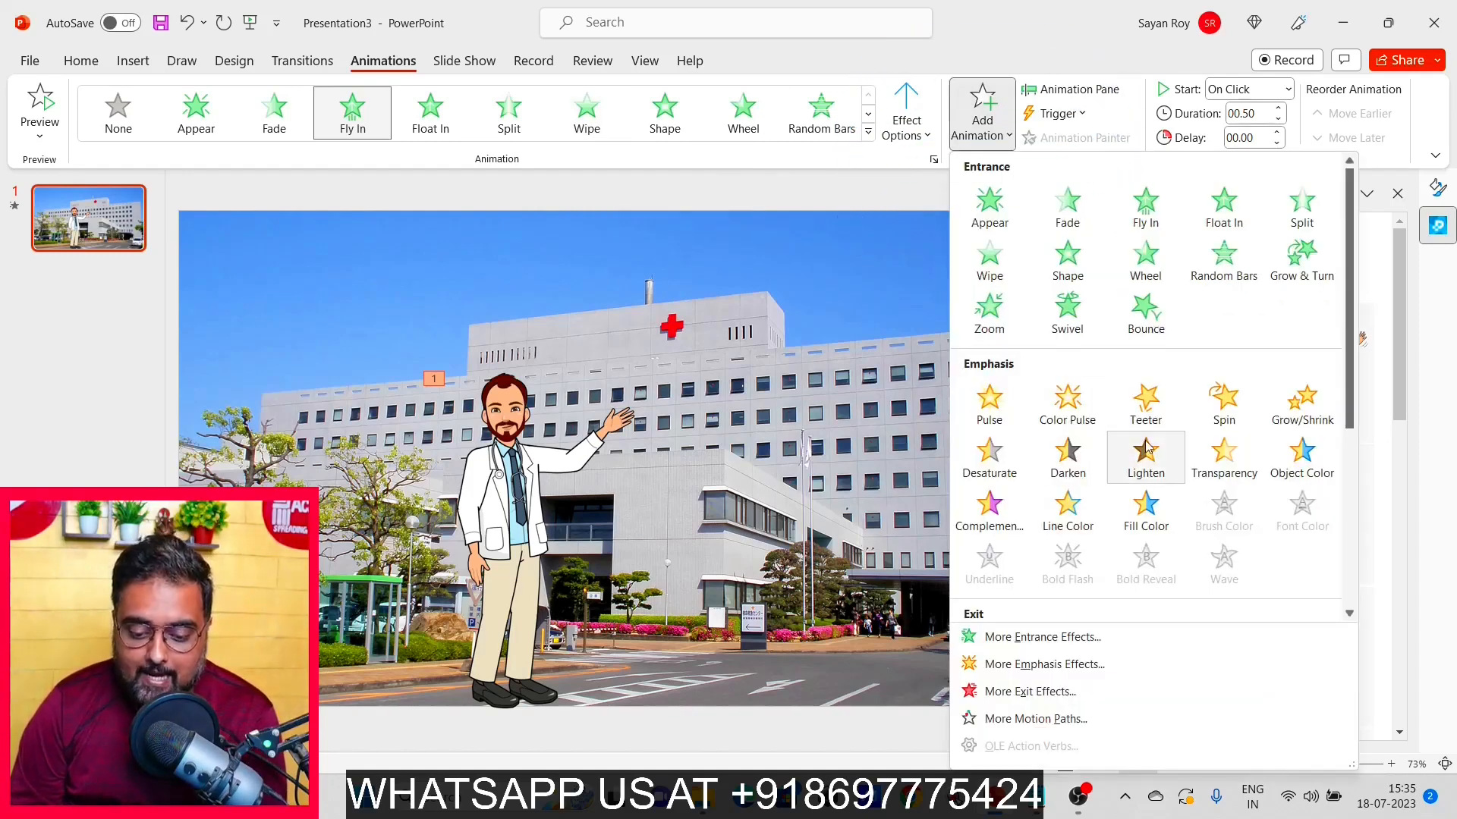
{"action": "left_click", "coordinate": [1046, 665]}
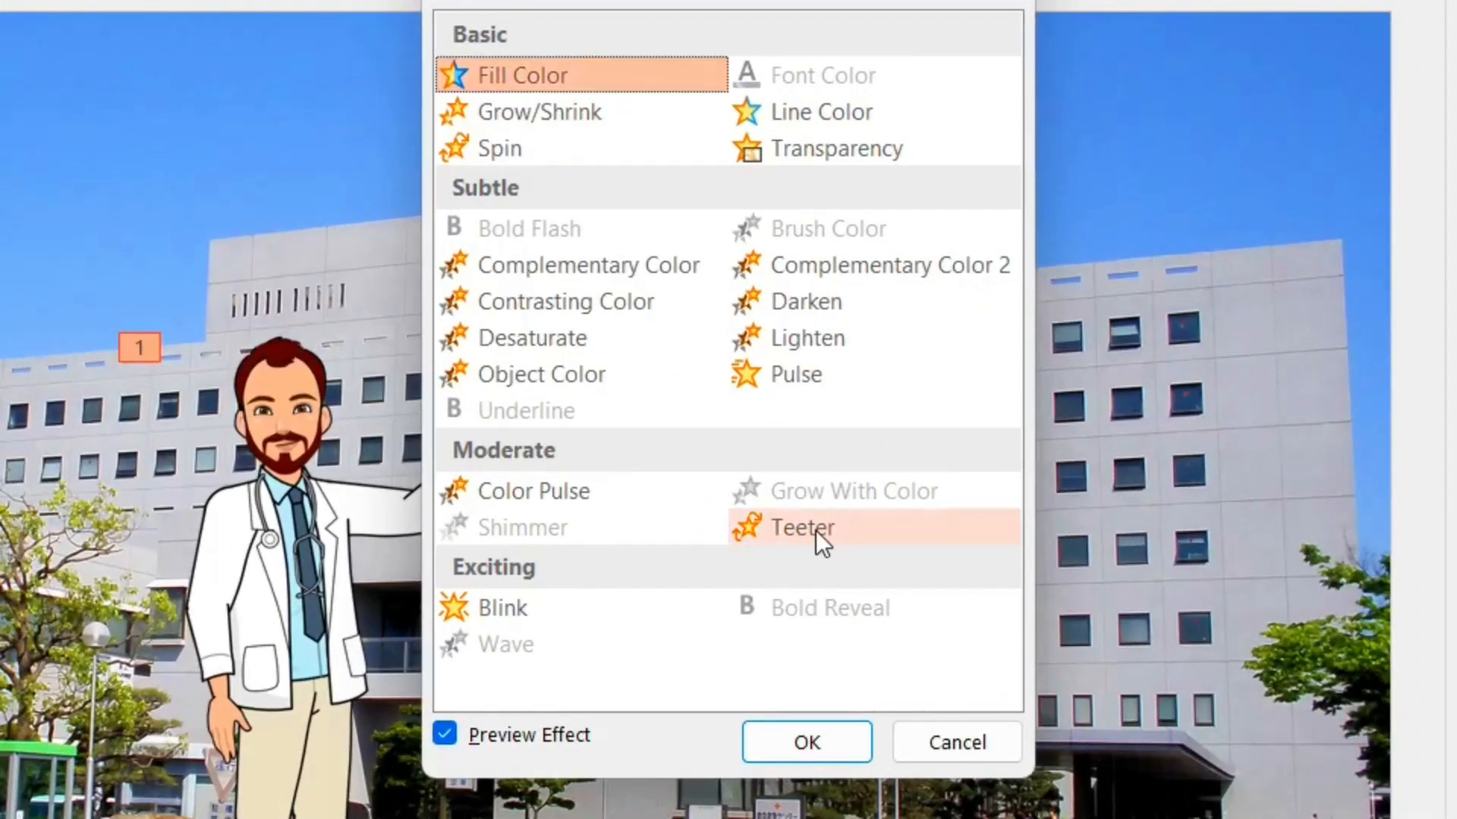
{"action": "left_click", "coordinate": [816, 530]}
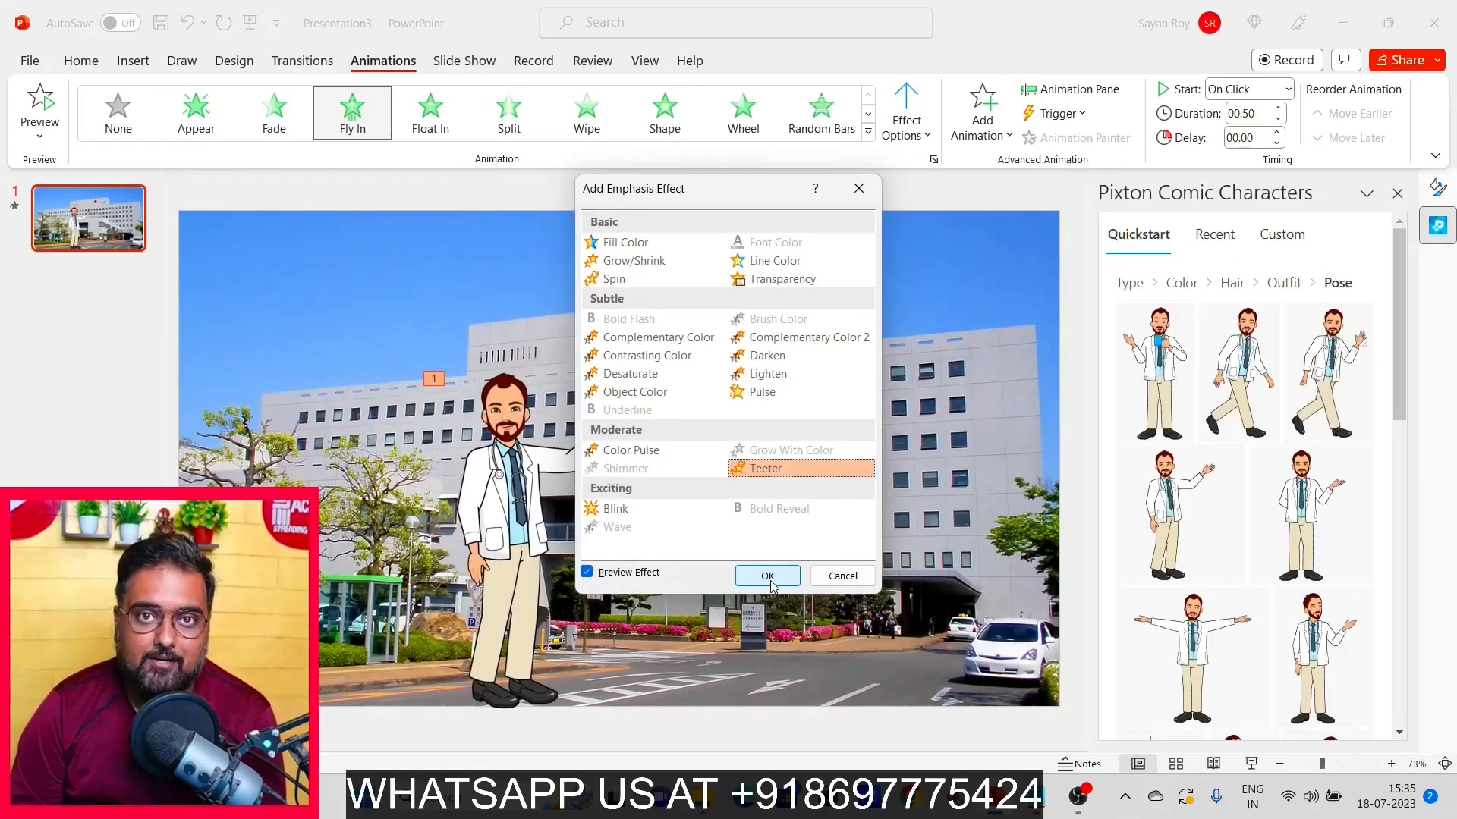
{"action": "left_click", "coordinate": [767, 576]}
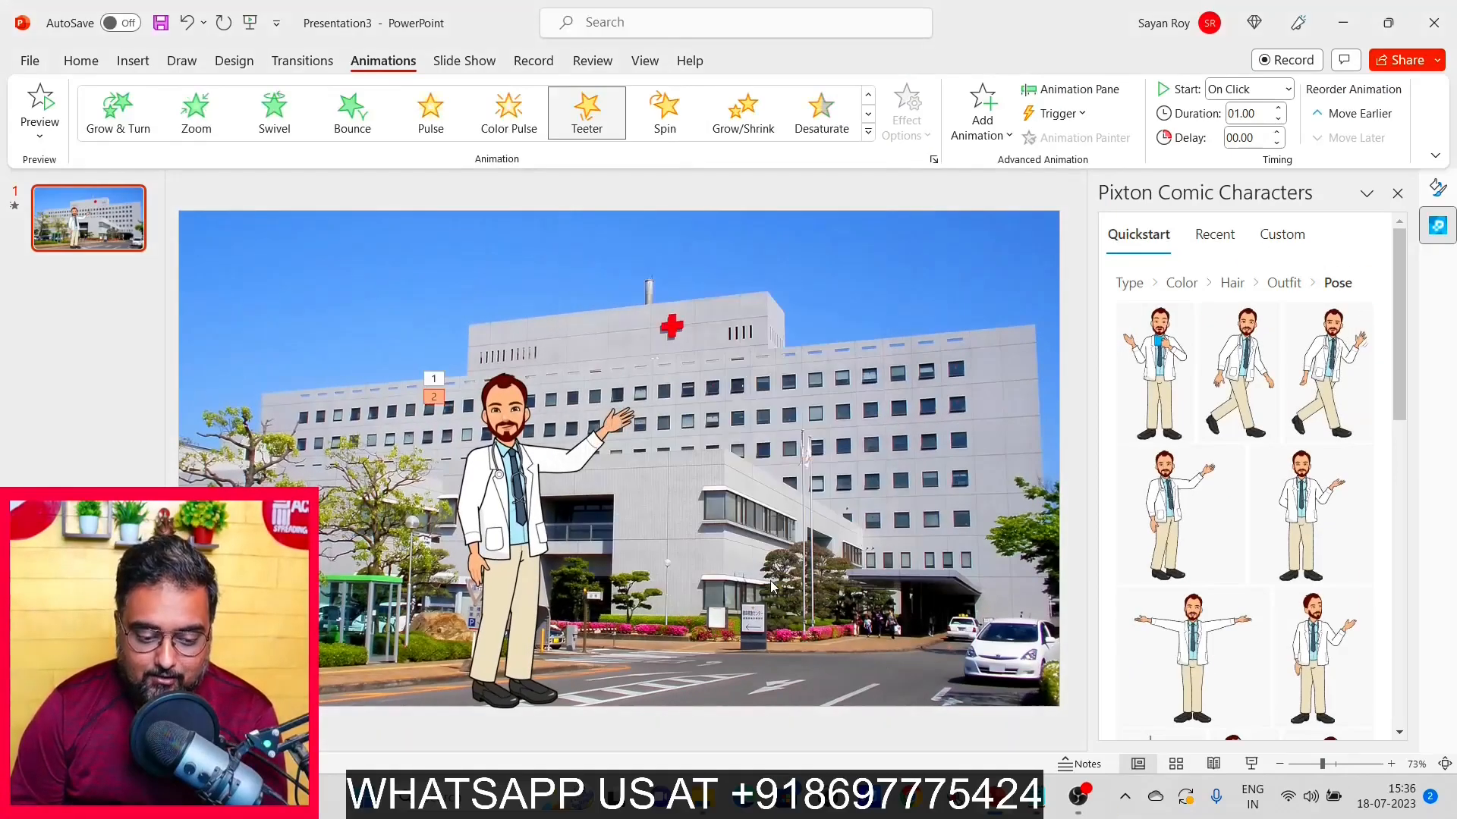
{"action": "left_click", "coordinate": [36, 108]}
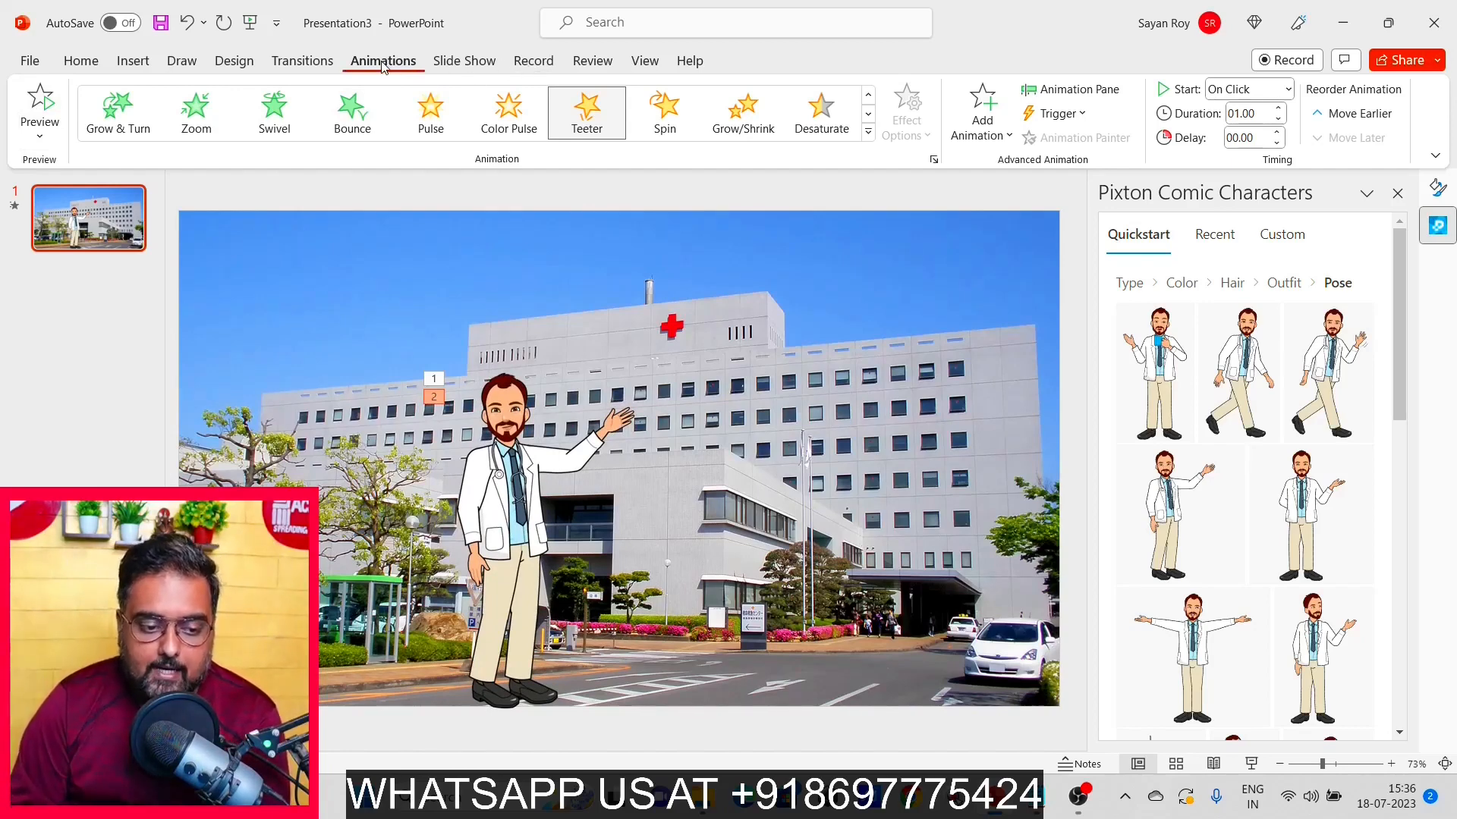
Show the slide's animation list and set the direction of the doctor's Fly In entrance to From Left
{"action": "left_click", "coordinate": [1071, 90]}
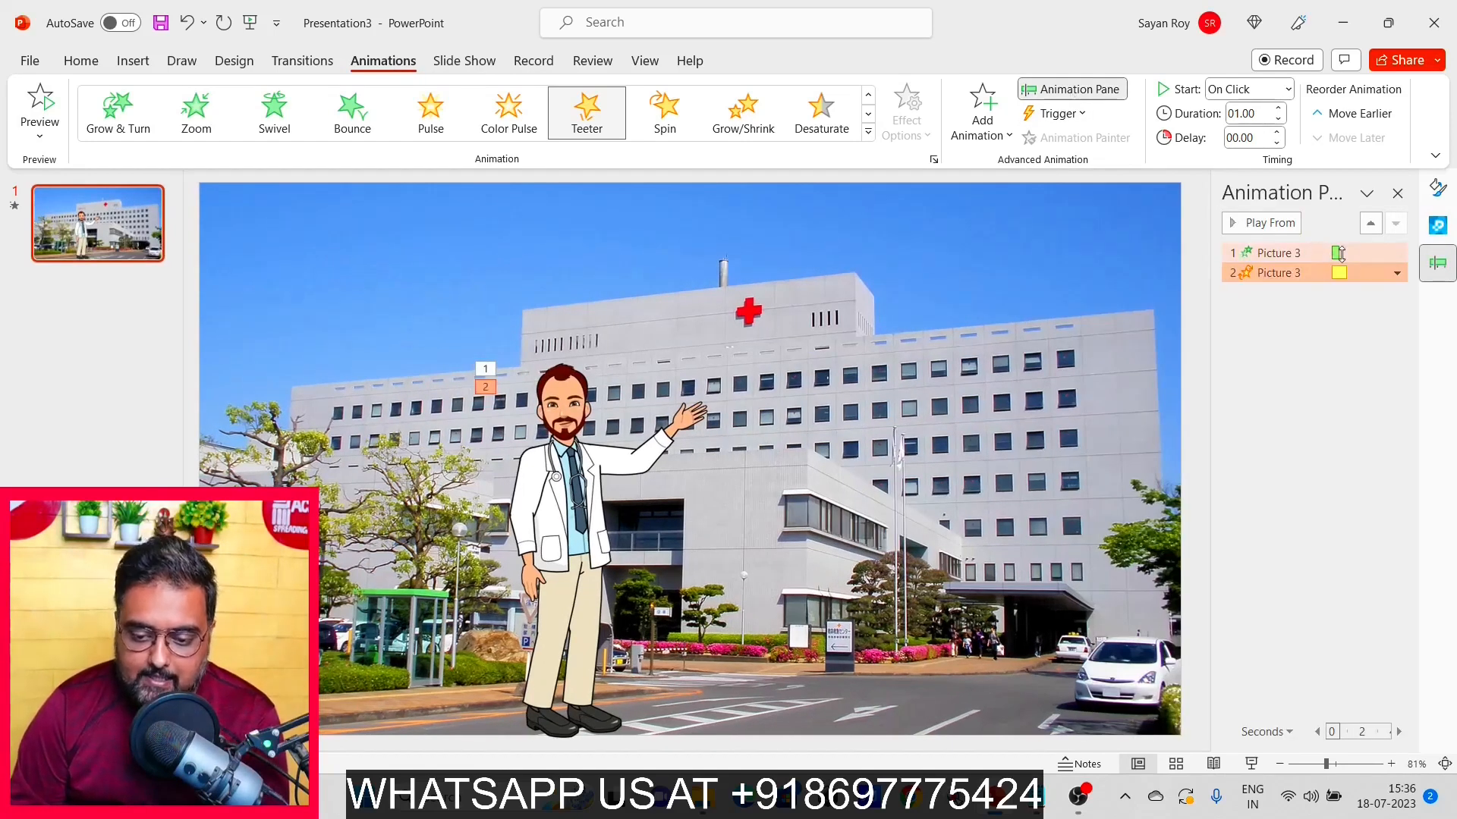
{"action": "left_click", "coordinate": [1398, 255]}
{"action": "left_click", "coordinate": [1398, 255]}
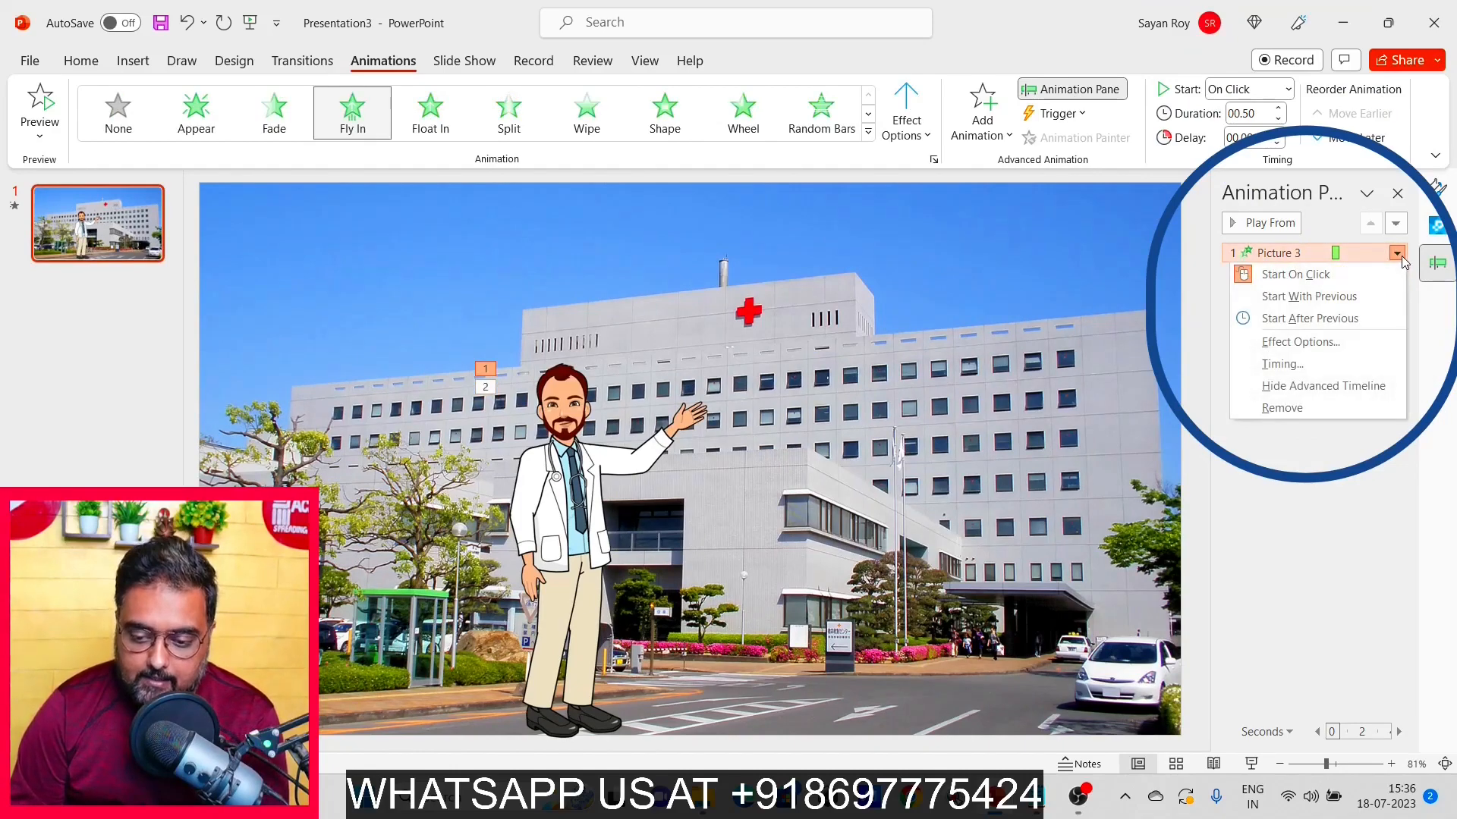
{"action": "left_click", "coordinate": [1302, 342]}
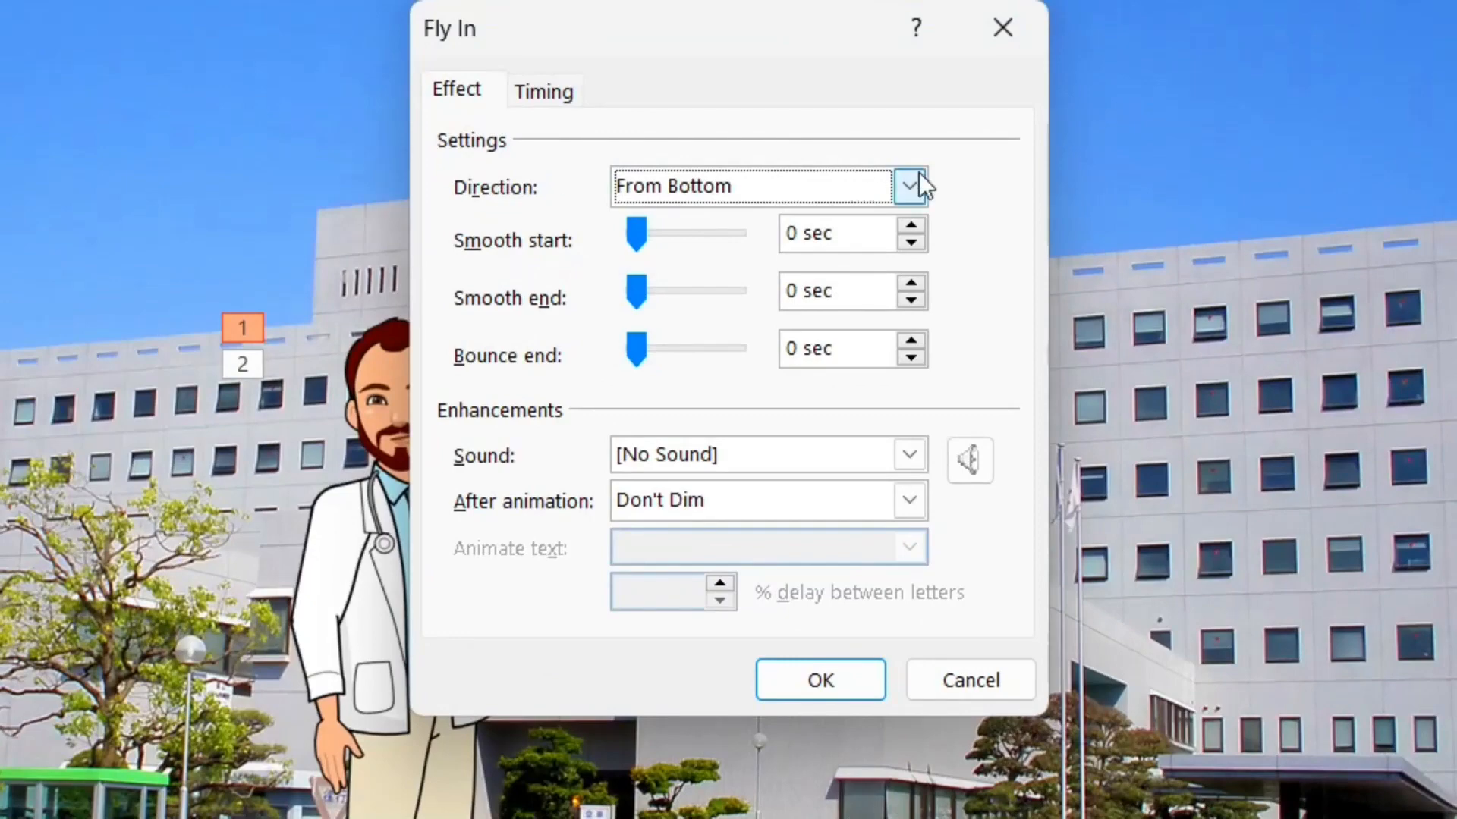
{"action": "left_click", "coordinate": [918, 175]}
{"action": "left_click", "coordinate": [774, 279]}
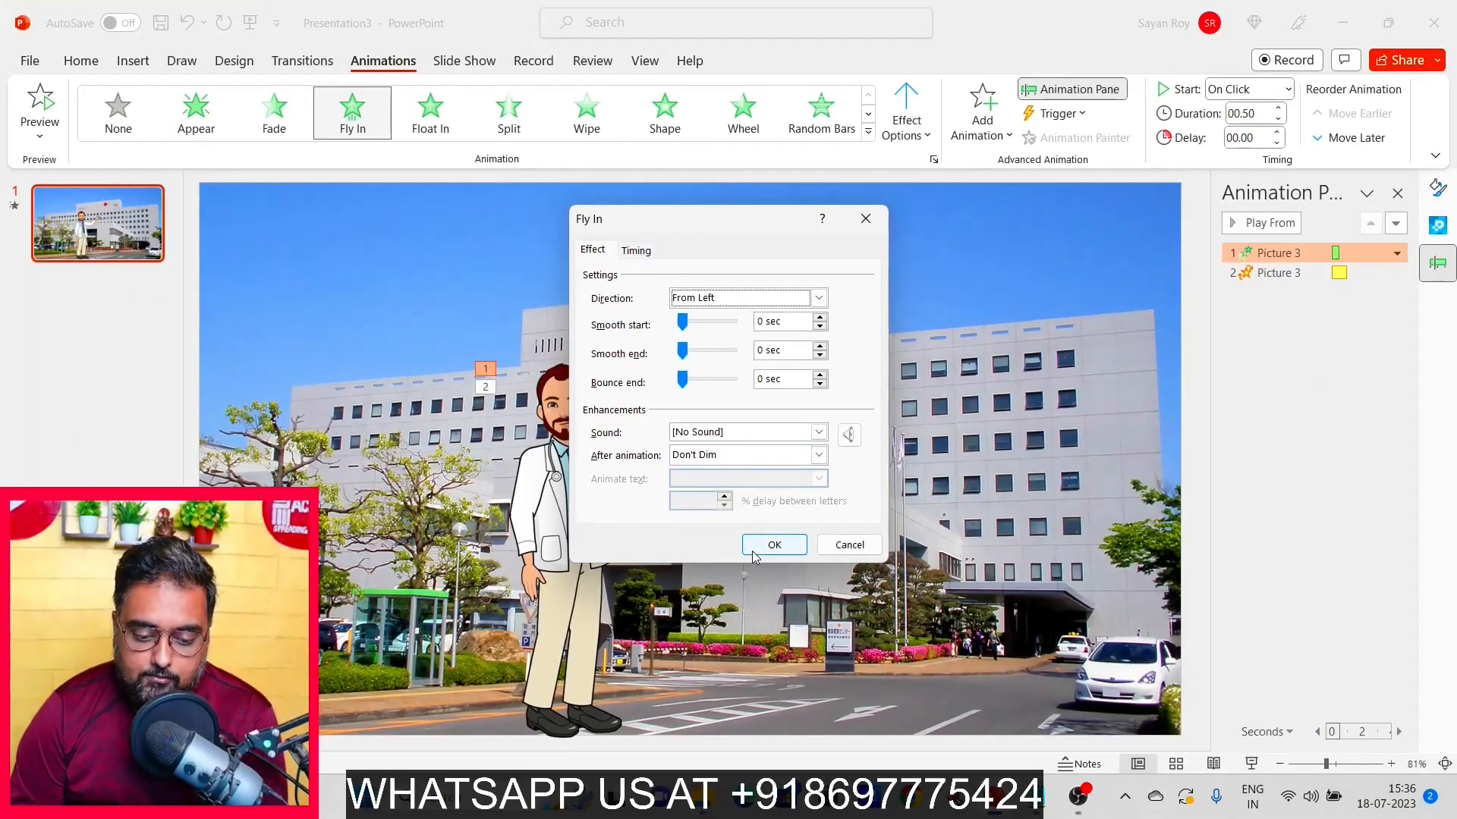
{"action": "left_click", "coordinate": [773, 544]}
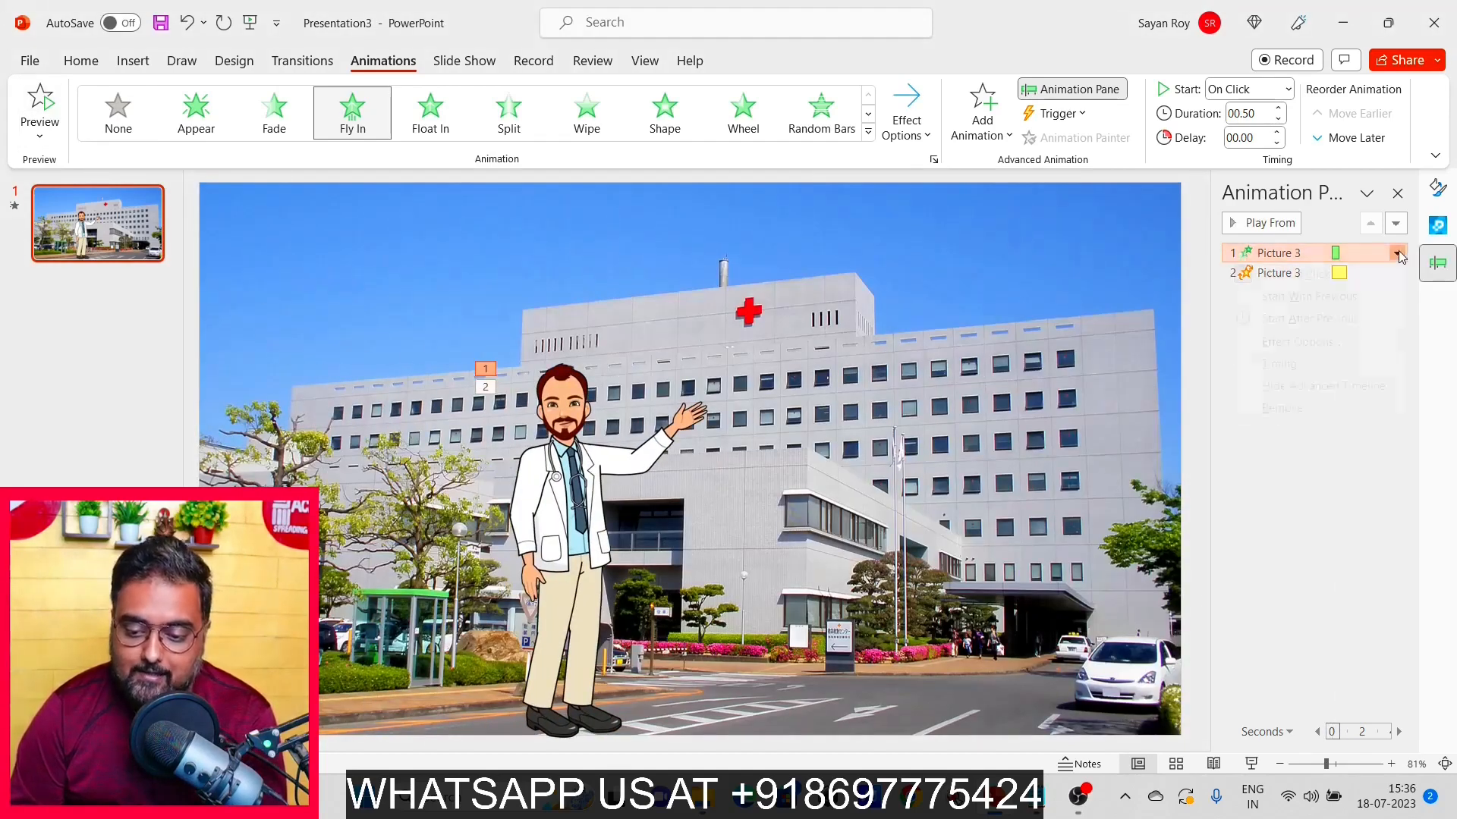
Give the doctor's Fly In entrance a bounce end of 0.18 sec and a duration of 1 second (Fast)
{"action": "left_click", "coordinate": [1397, 253]}
{"action": "left_click", "coordinate": [1300, 341]}
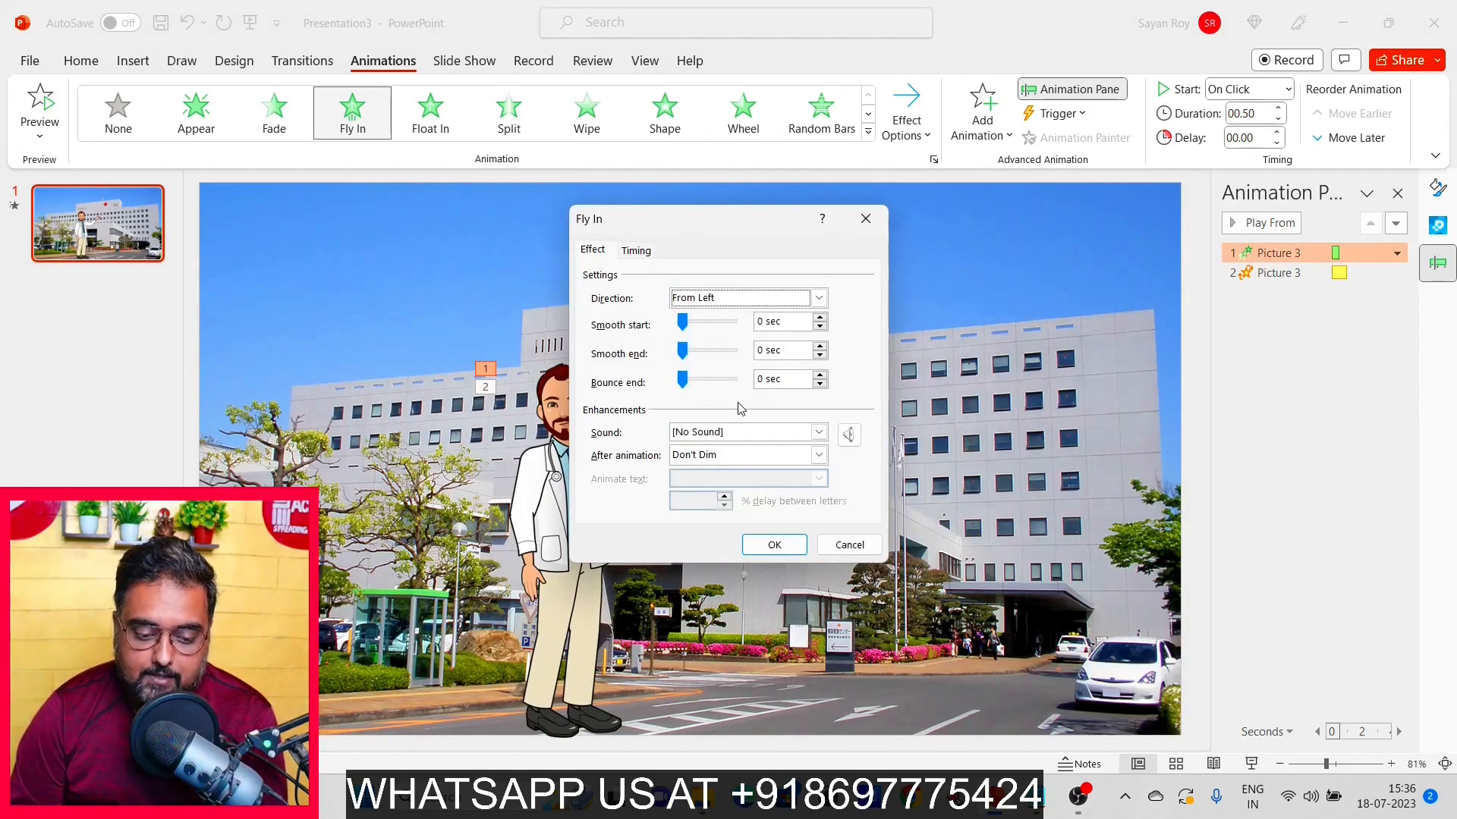
{"action": "left_click_drag", "start_coordinate": [682, 381], "coordinate": [699, 379]}
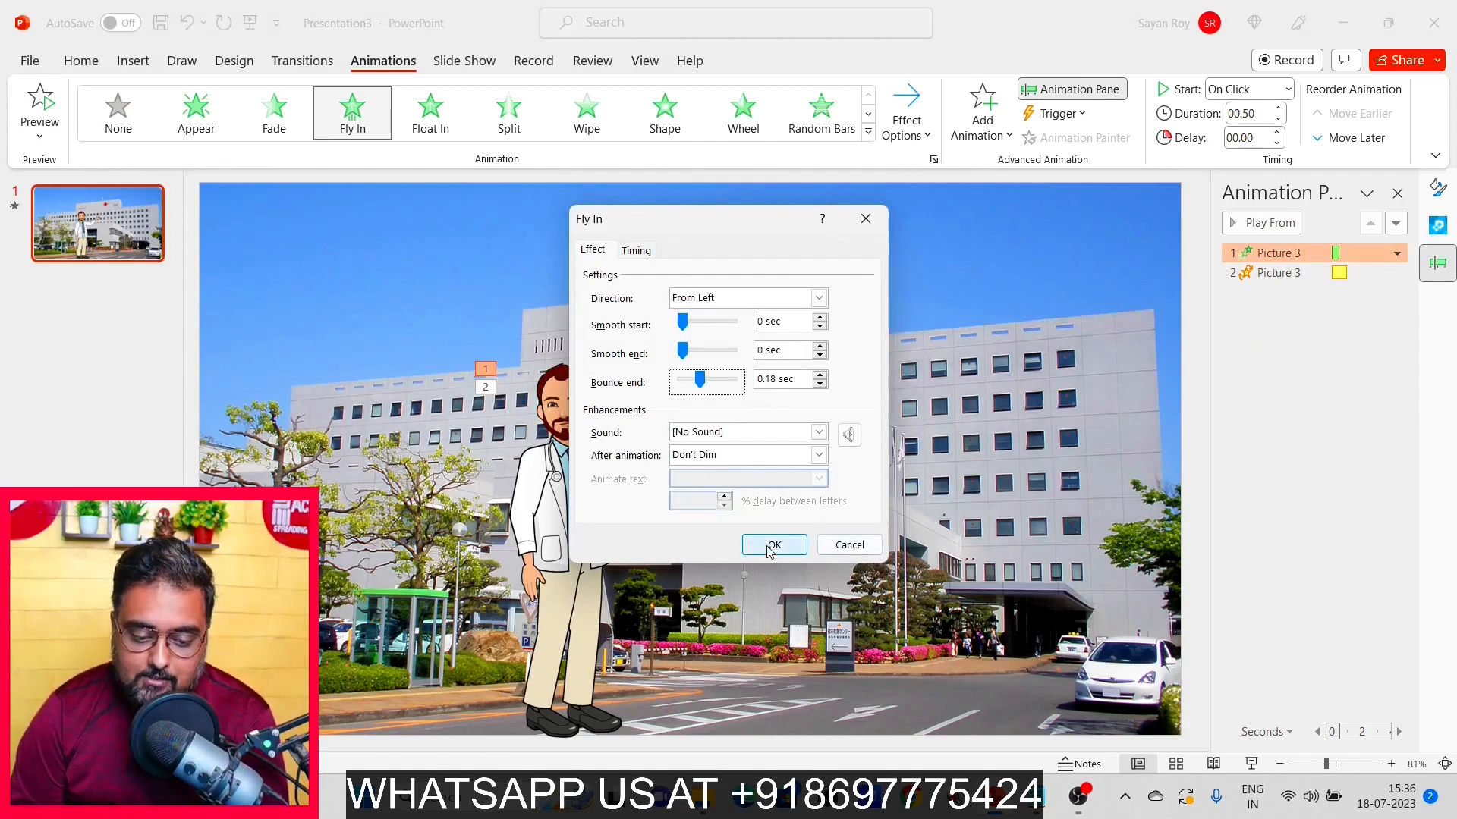
{"action": "left_click", "coordinate": [636, 250]}
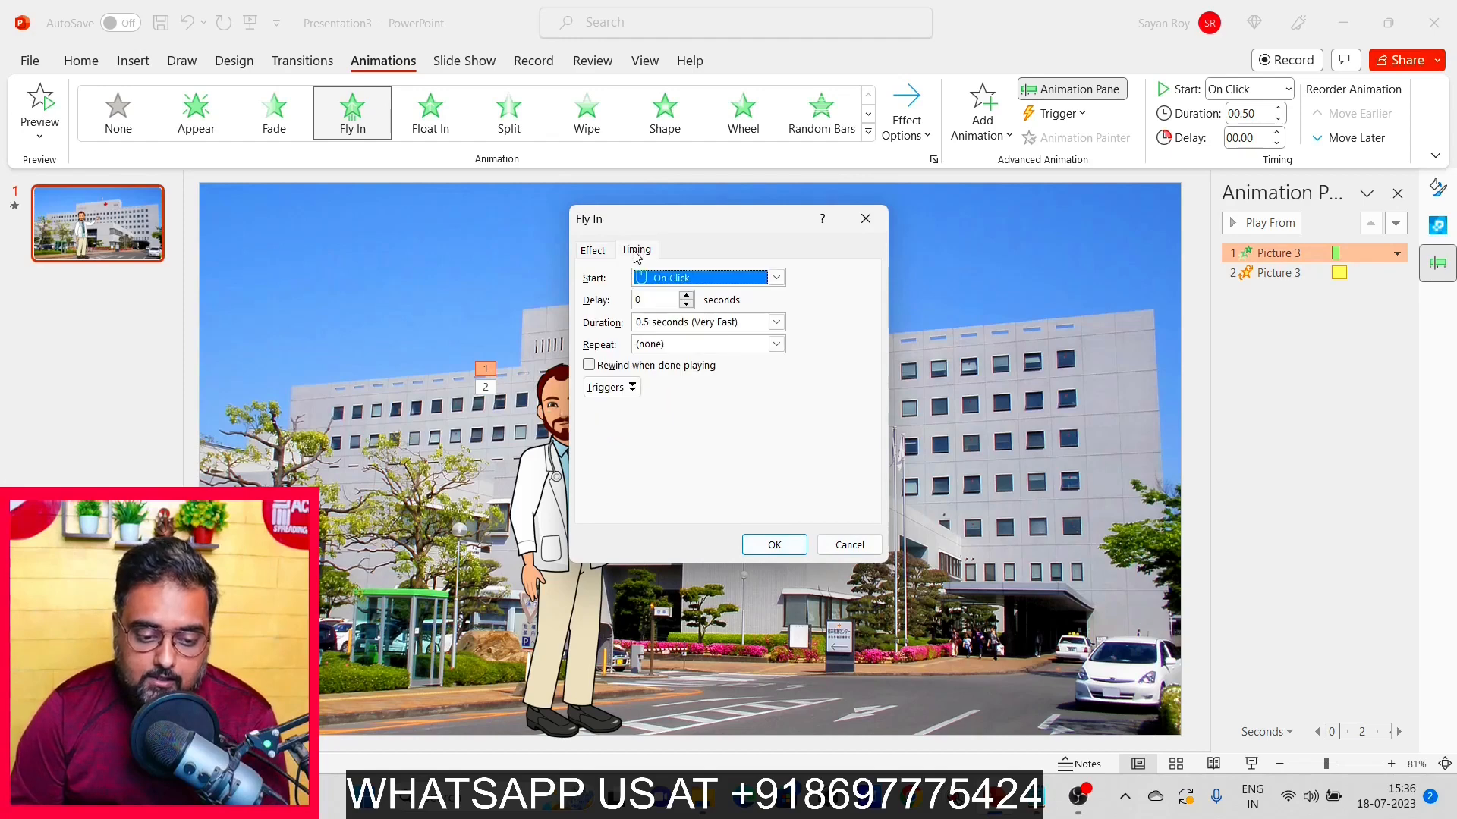
{"action": "left_click", "coordinate": [775, 322]}
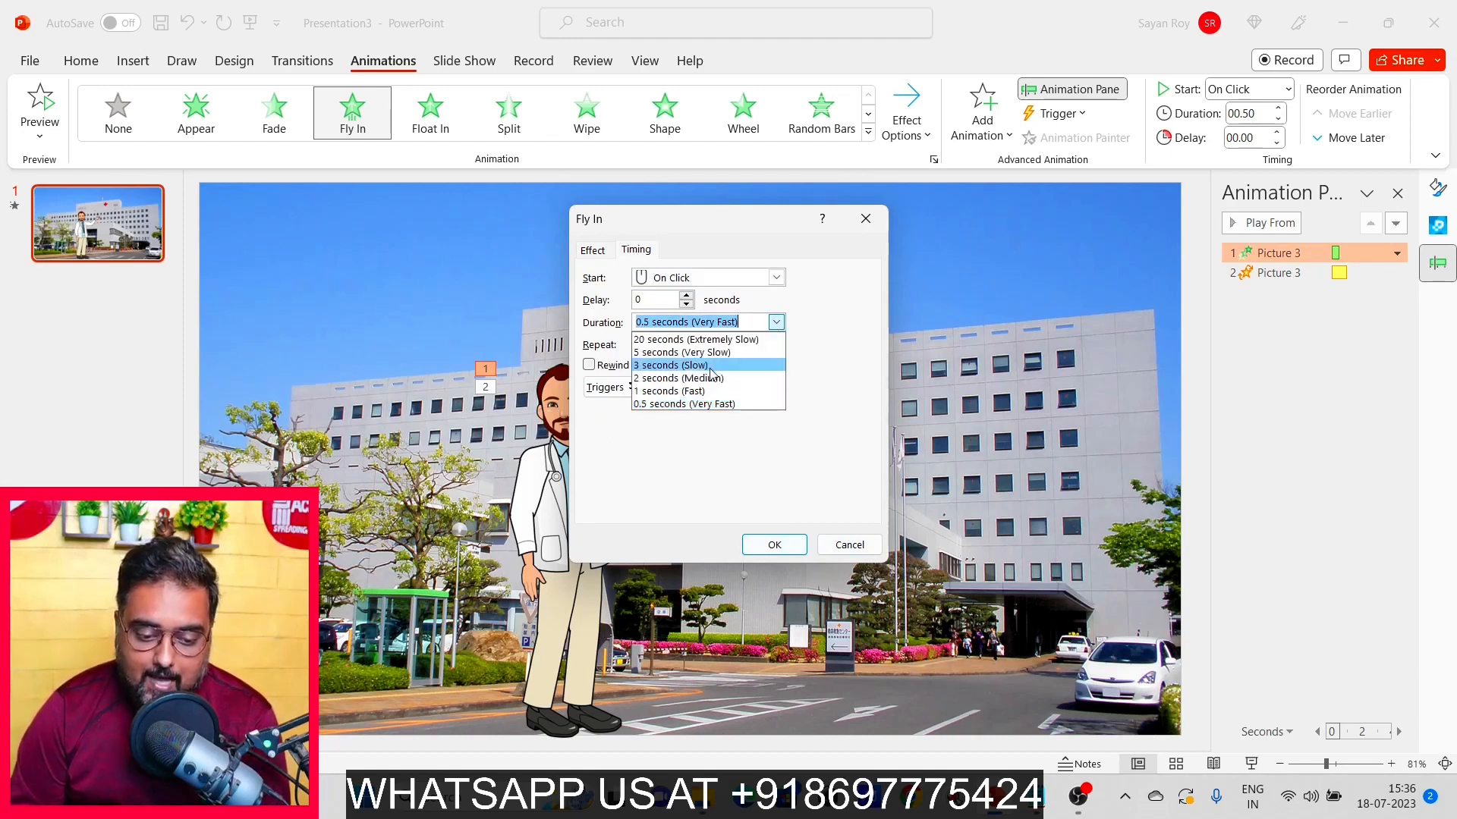
{"action": "left_click", "coordinate": [699, 393]}
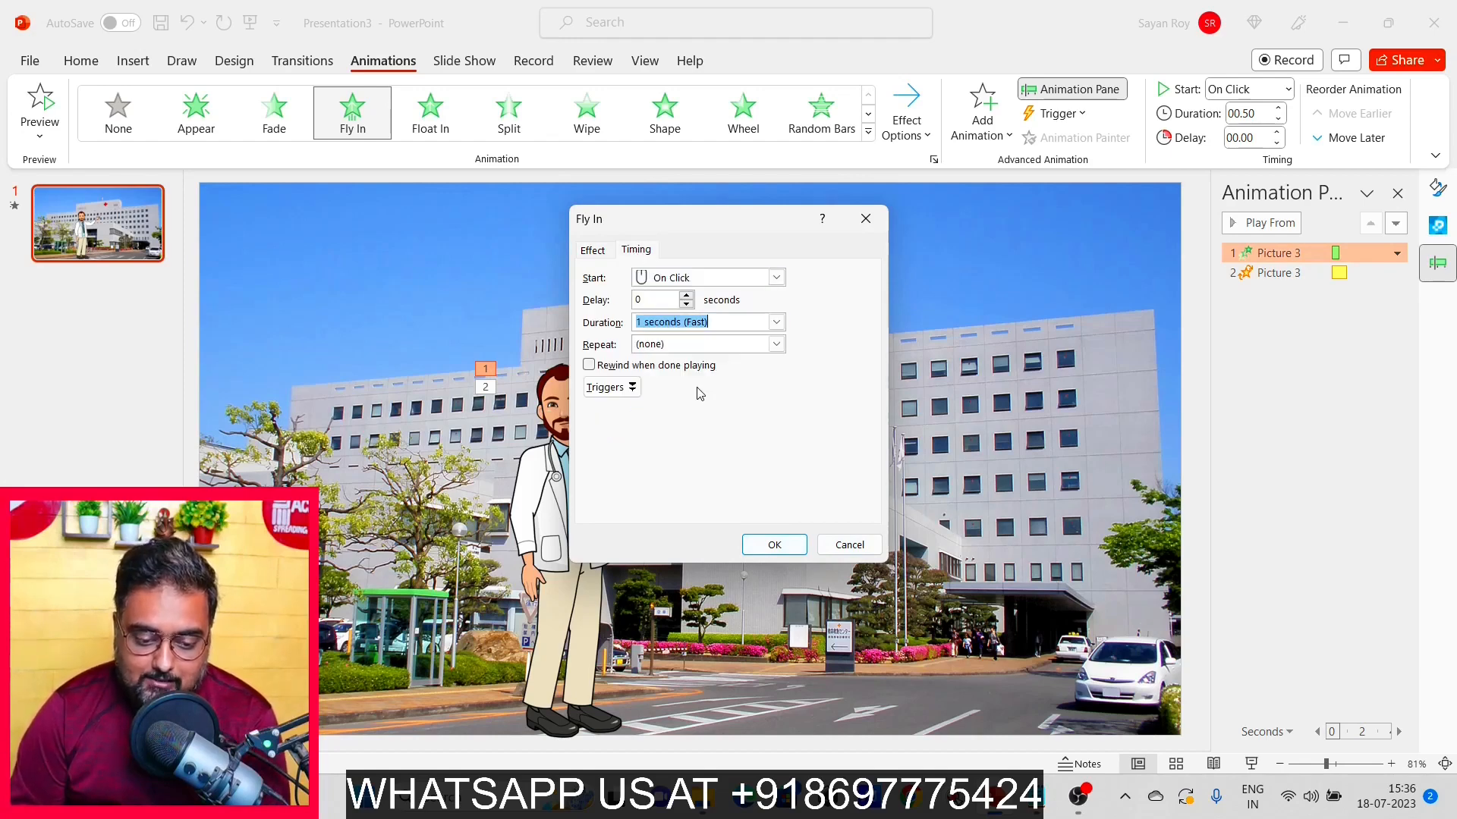
{"action": "left_click", "coordinate": [772, 546]}
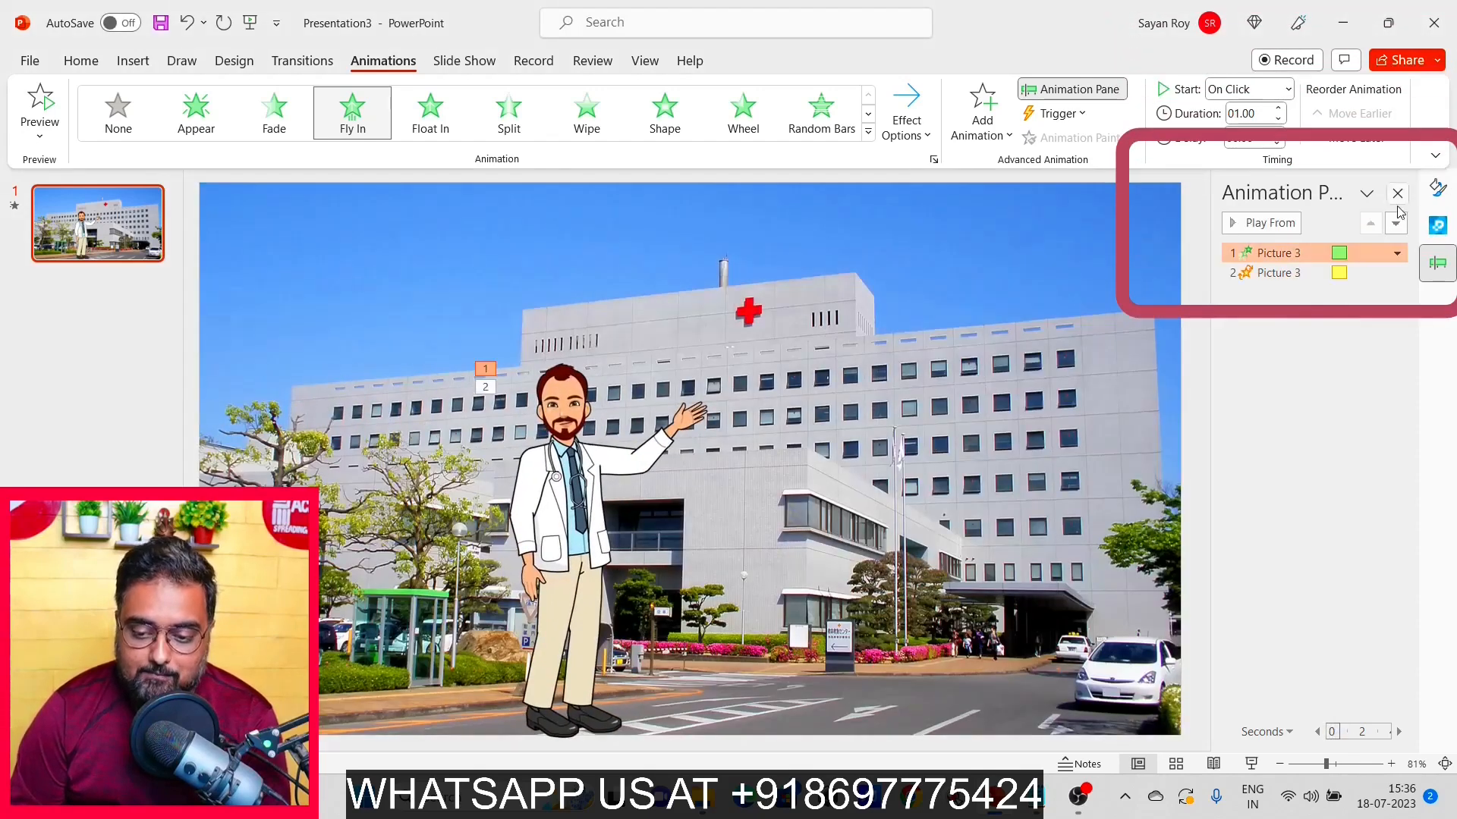
Set the doctor's Teeter effect to start after the previous animation and preview the sequence
{"action": "left_click", "coordinate": [1397, 252]}
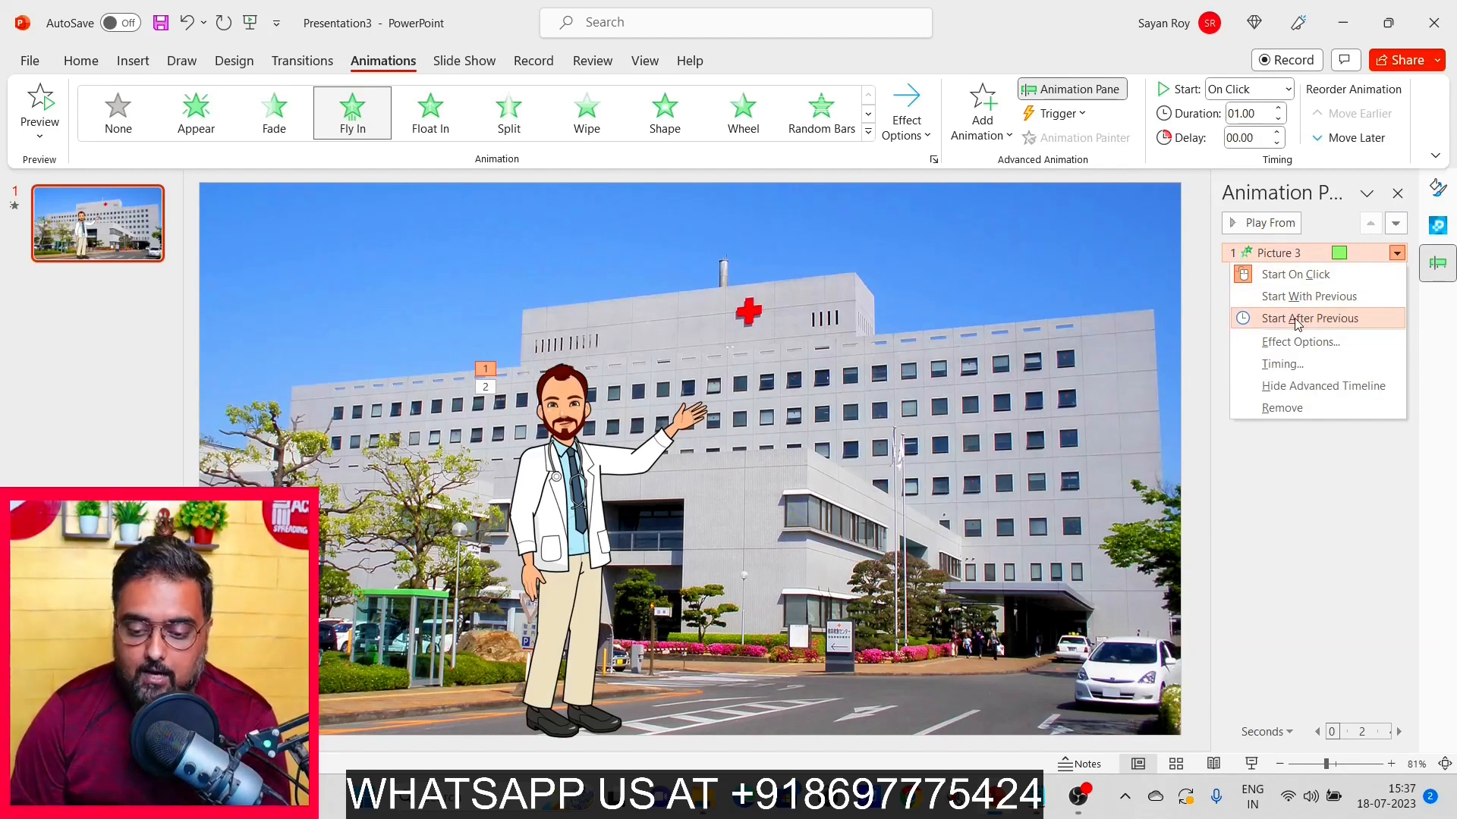
{"action": "left_click", "coordinate": [1298, 444]}
{"action": "left_click", "coordinate": [1344, 274]}
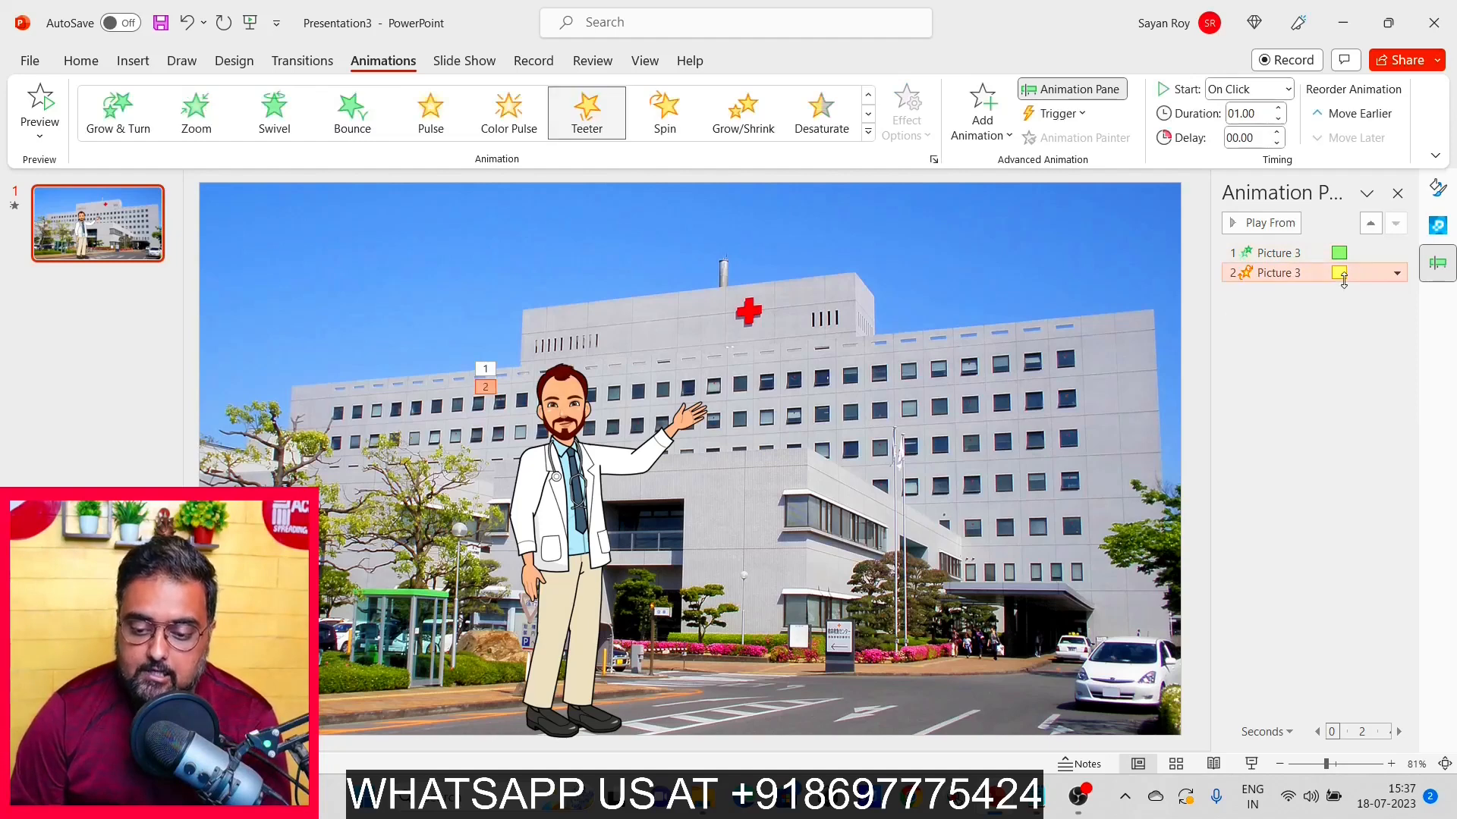
{"action": "left_click", "coordinate": [1398, 274]}
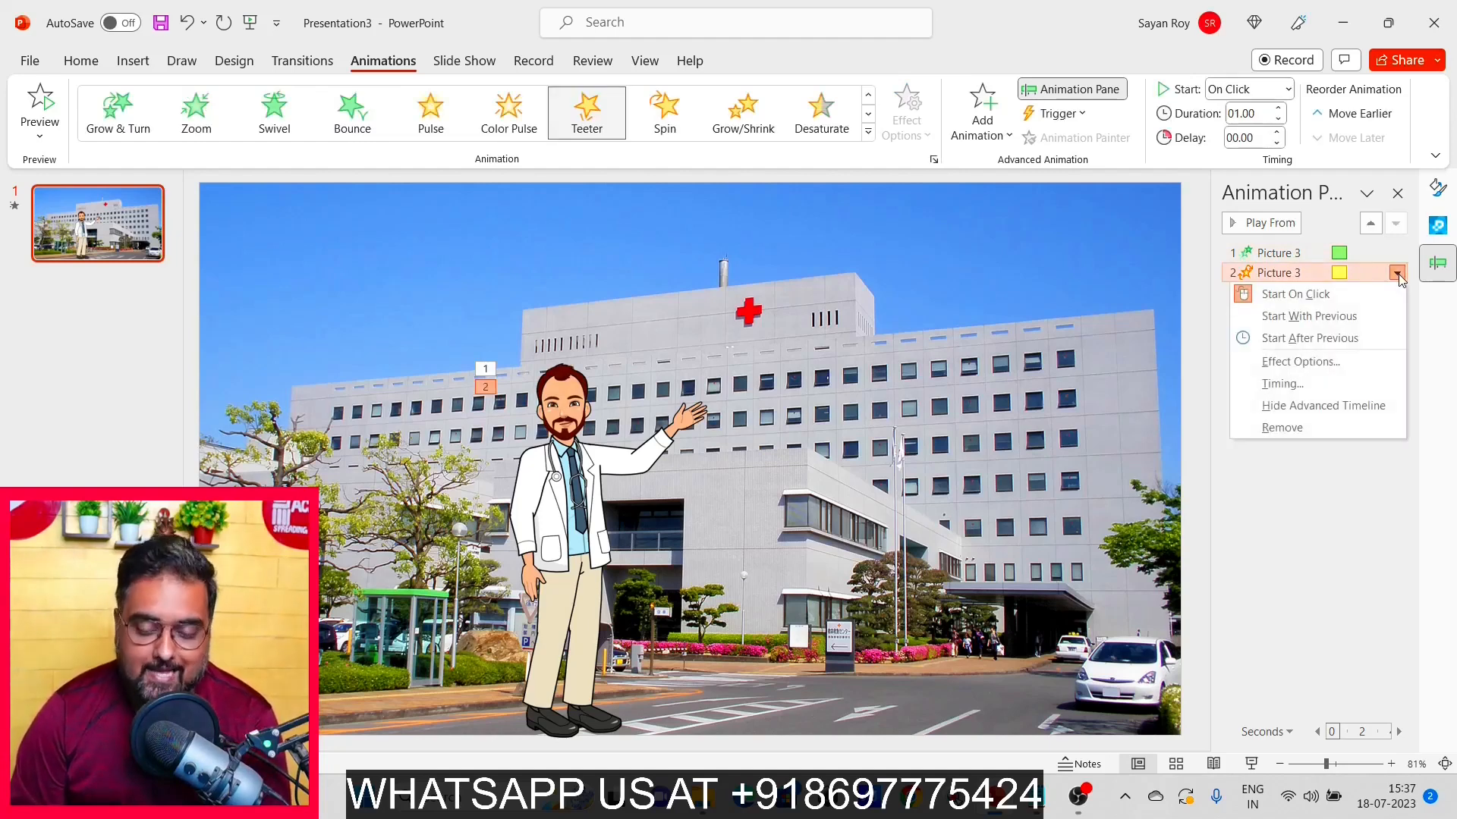
{"action": "left_click", "coordinate": [1308, 340]}
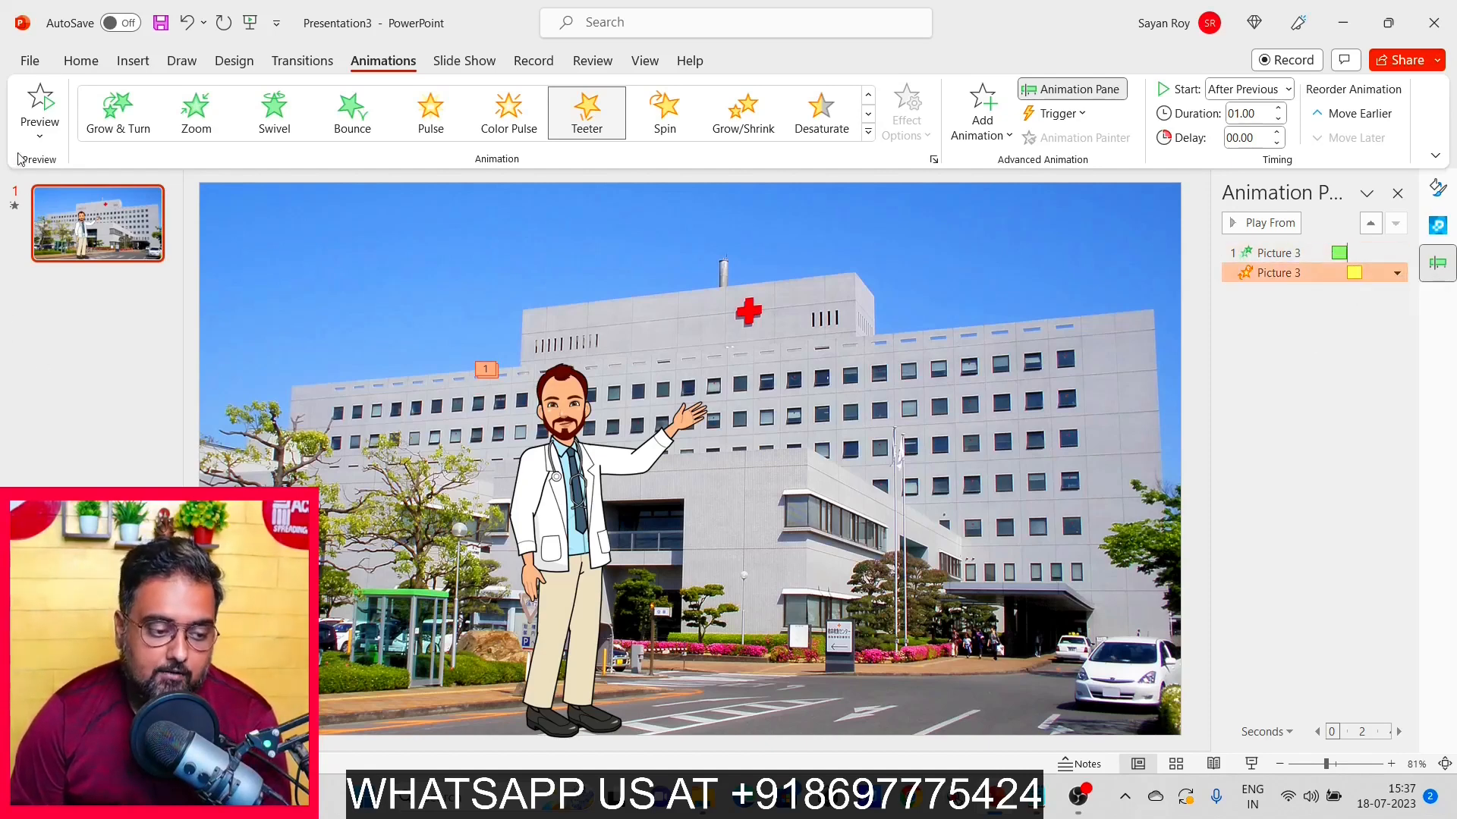
{"action": "left_click", "coordinate": [31, 115]}
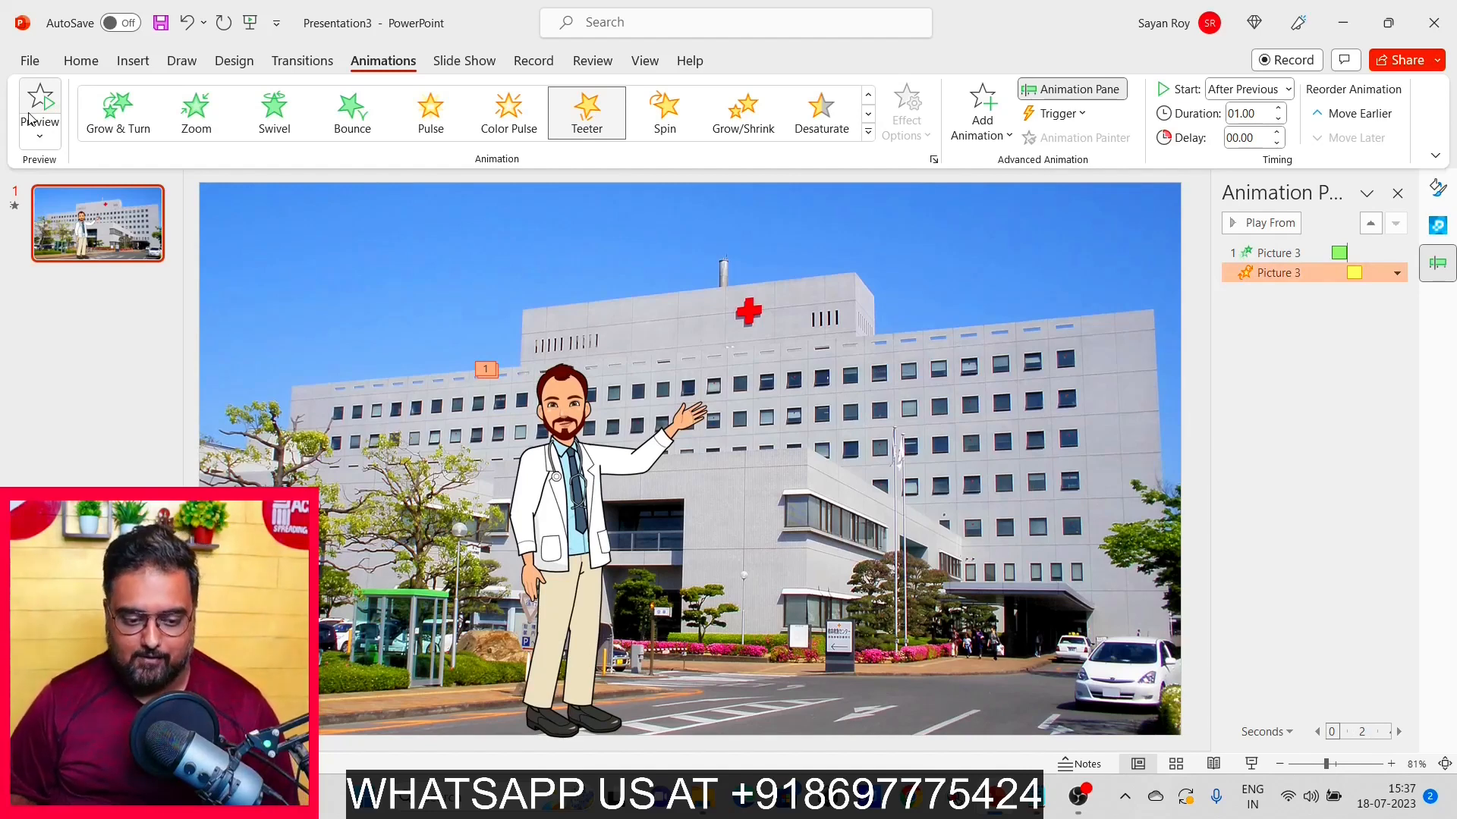
Add a second slide with the Blank layout after the hospital exterior slide
{"action": "left_click", "coordinate": [42, 62]}
{"action": "left_click", "coordinate": [28, 66]}
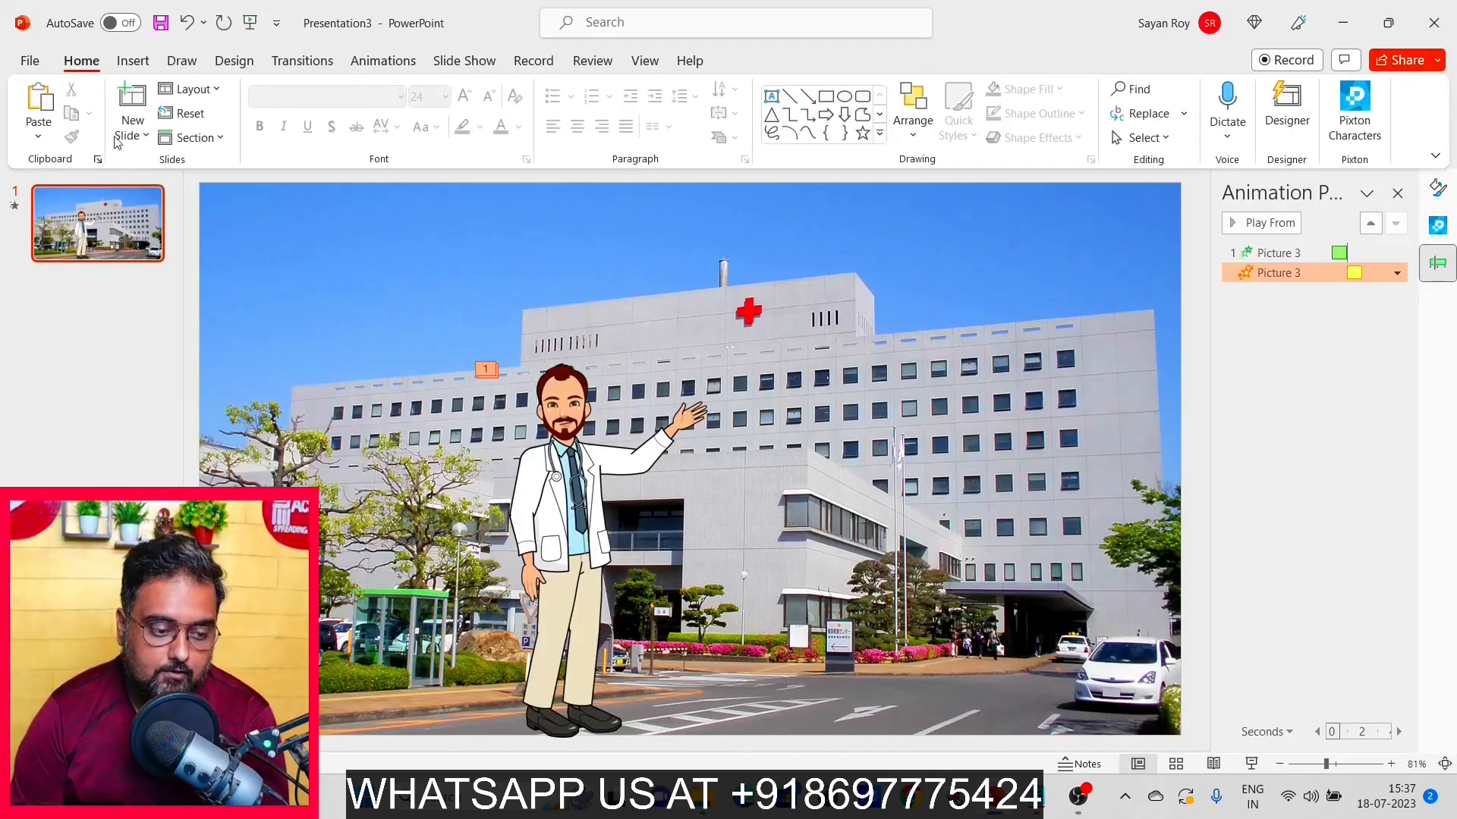
{"action": "left_click", "coordinate": [142, 137]}
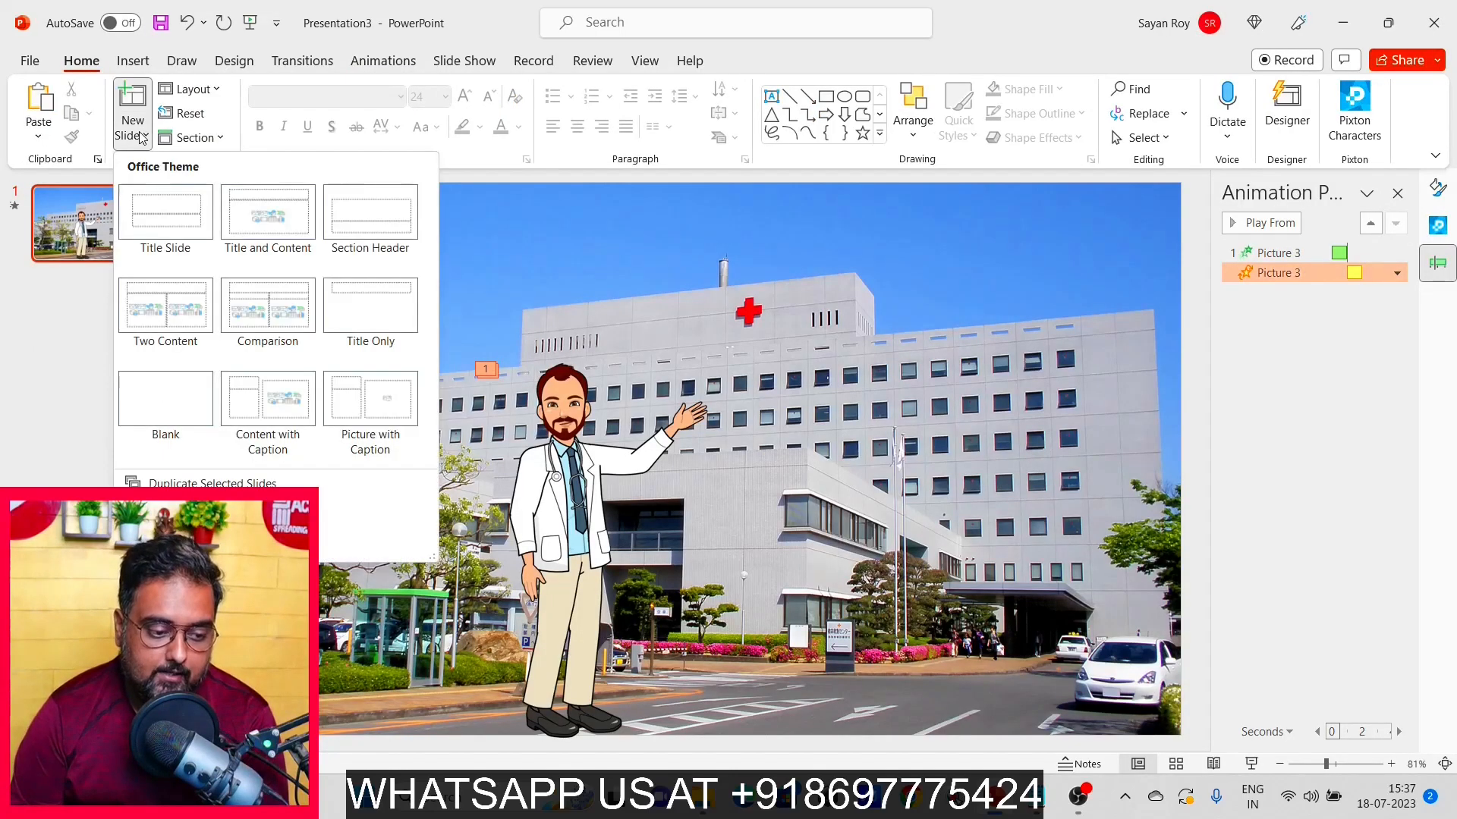
{"action": "left_click", "coordinate": [170, 389]}
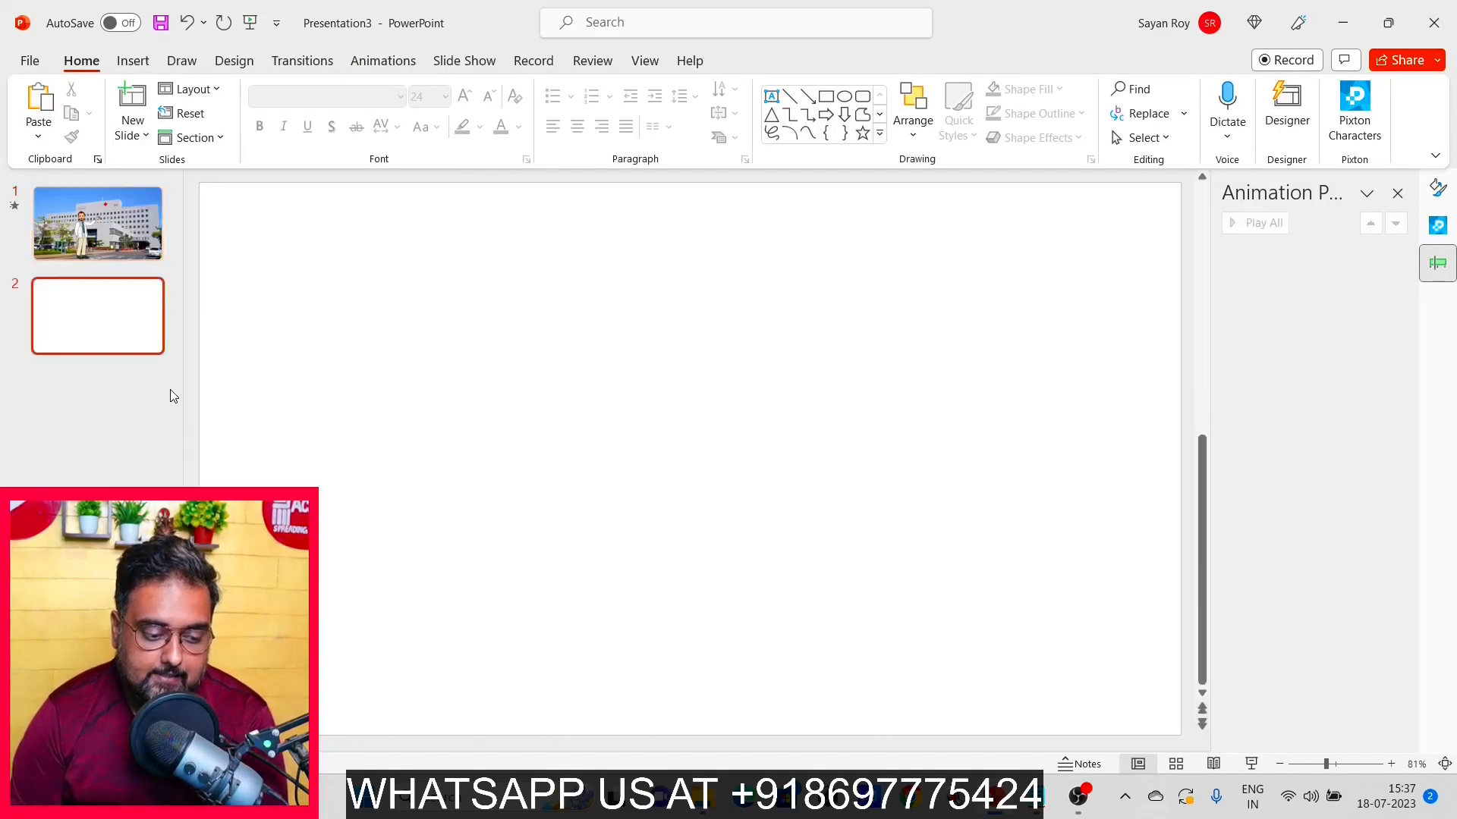
Fill the new slide's background with an online picture from a "hospital bed" search, showing an empty bed in a ward with blue curtains
{"action": "right_click", "coordinate": [647, 318]}
{"action": "left_click", "coordinate": [722, 542]}
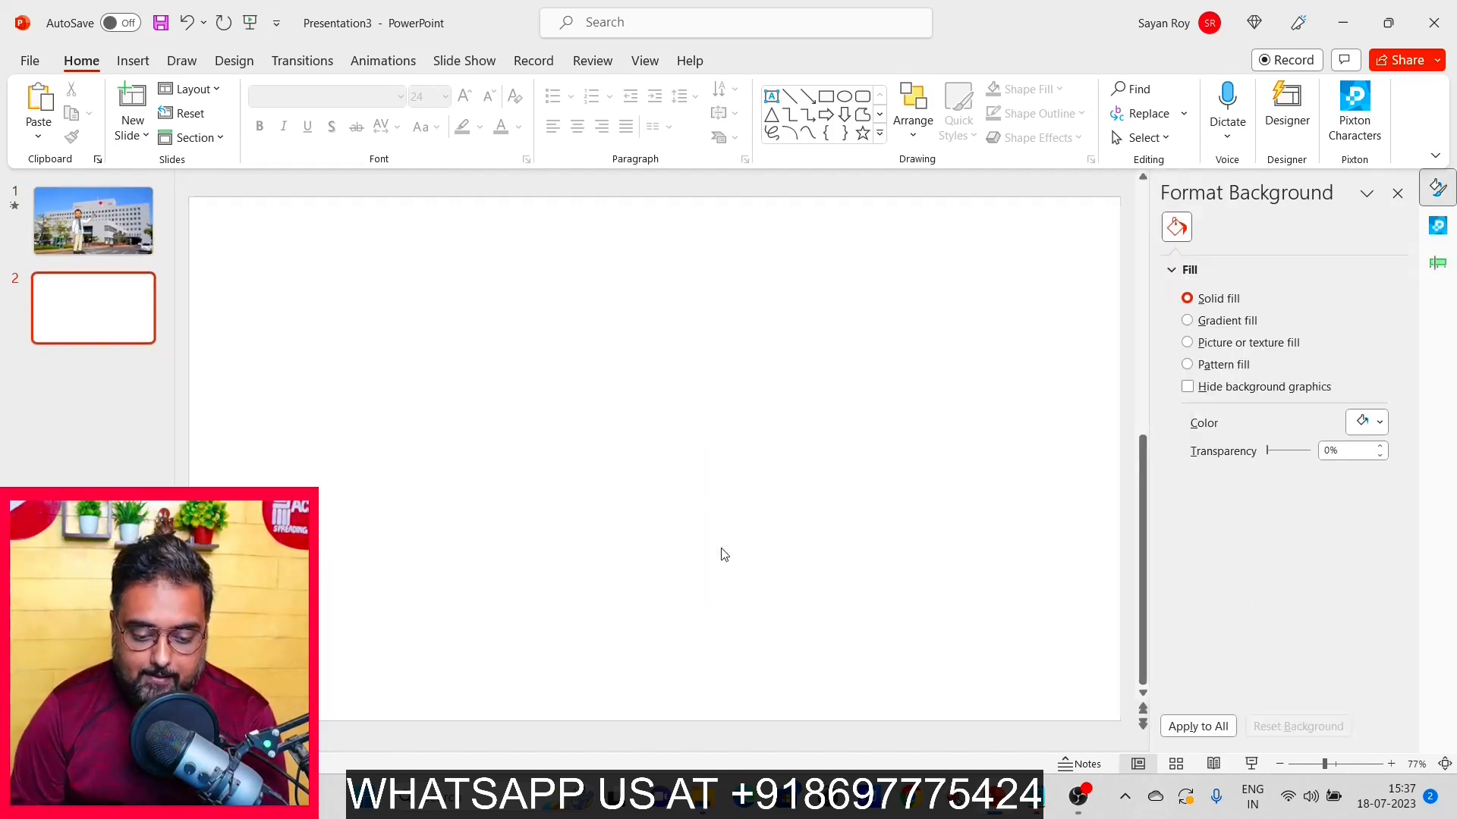
{"action": "left_click", "coordinate": [1188, 344]}
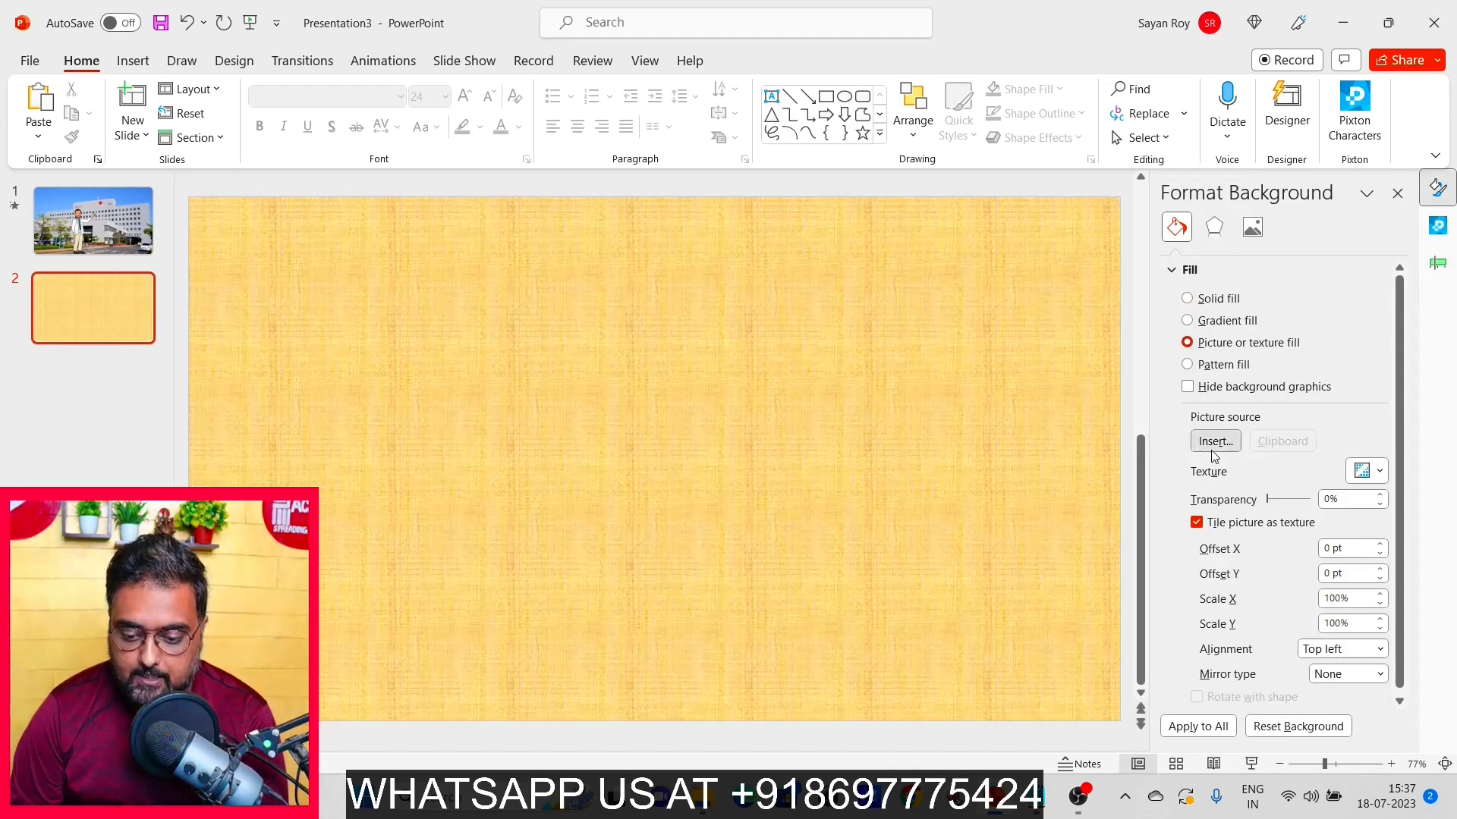
{"action": "left_click", "coordinate": [1212, 443]}
{"action": "left_click", "coordinate": [552, 483]}
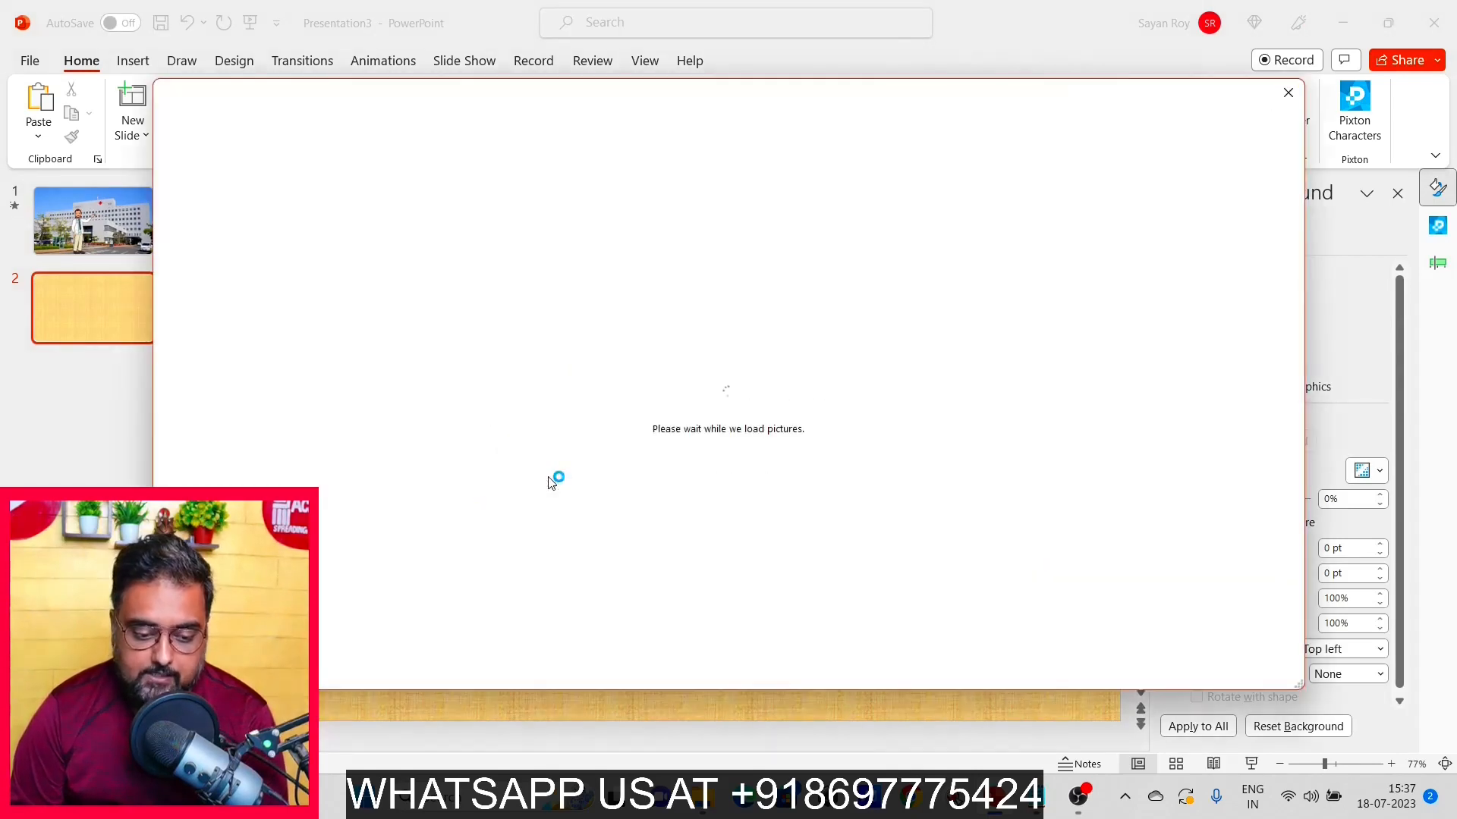
{"action": "type", "text": "hospital bed"}
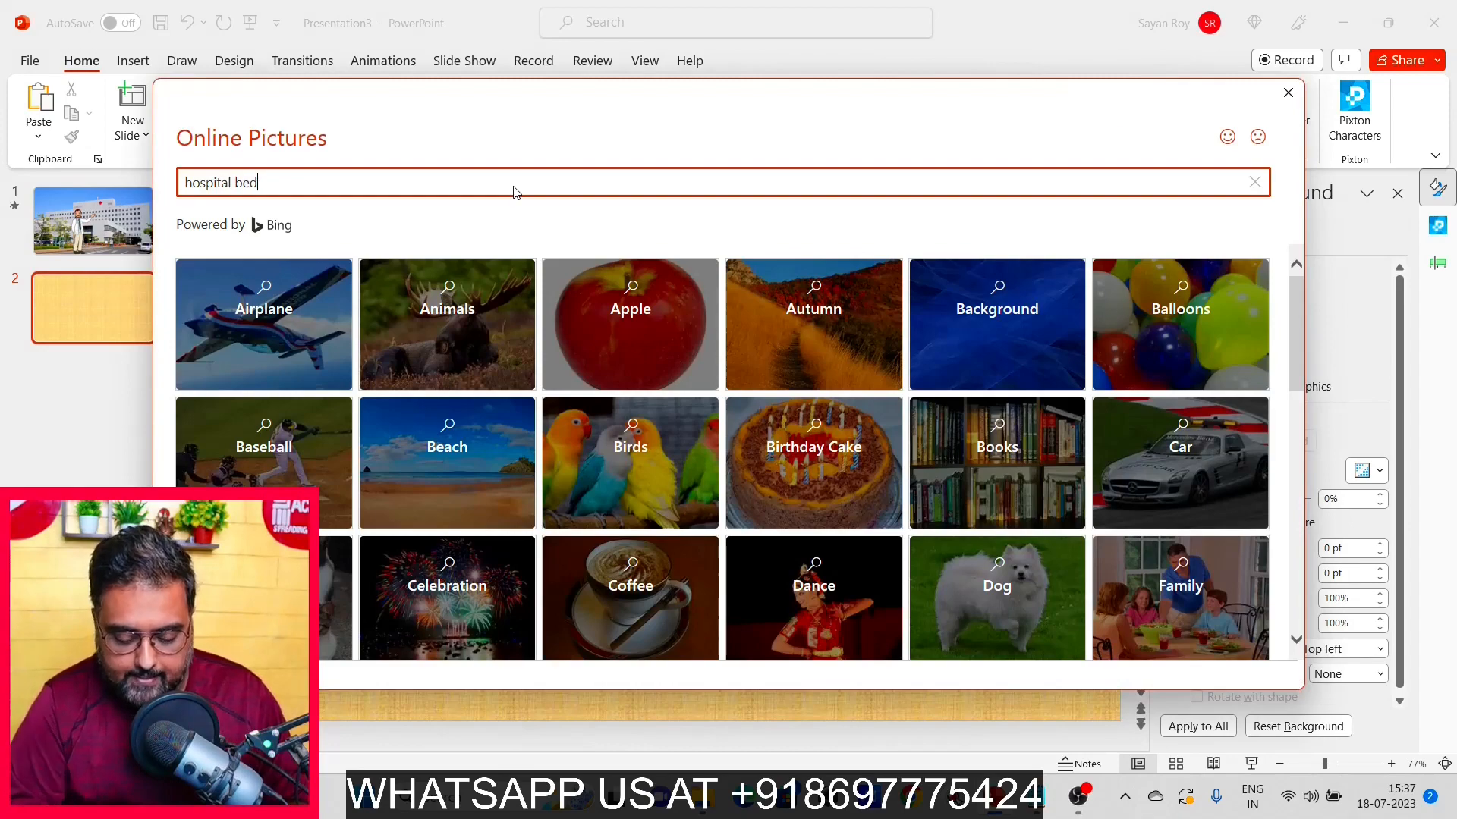
{"action": "key", "text": "Return"}
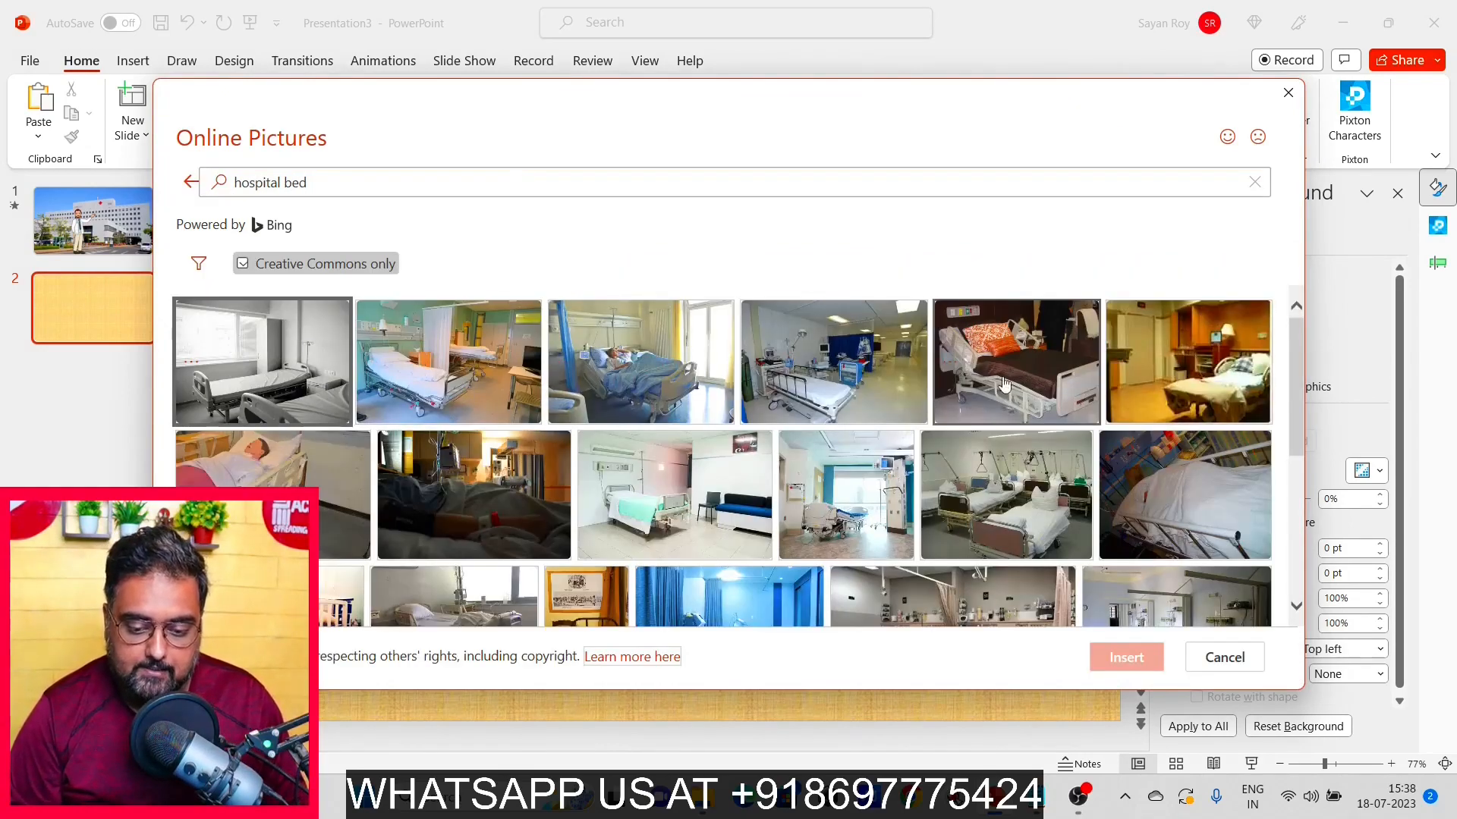
{"action": "left_click", "coordinate": [812, 385]}
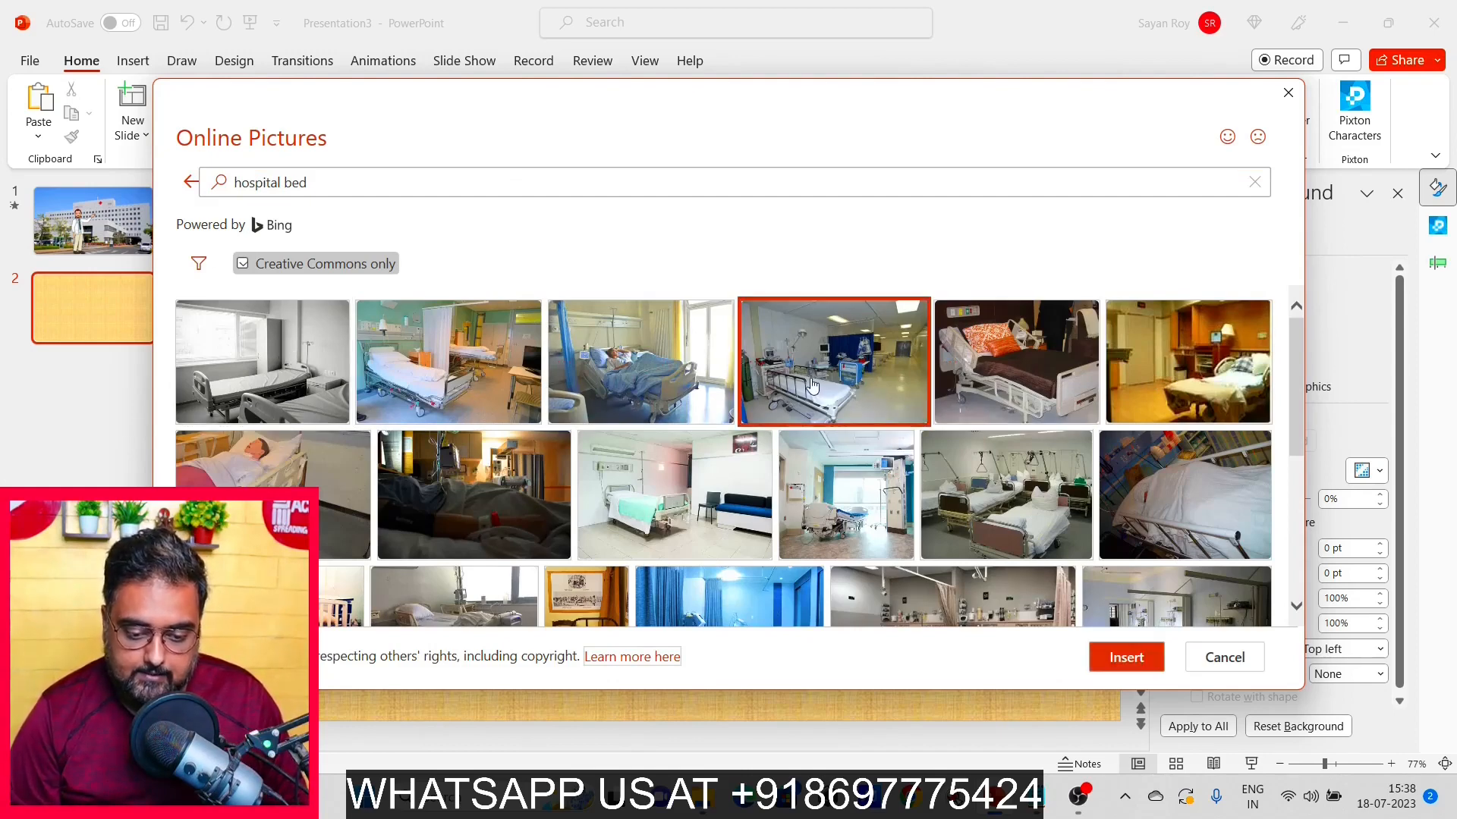
{"action": "left_click", "coordinate": [1135, 671]}
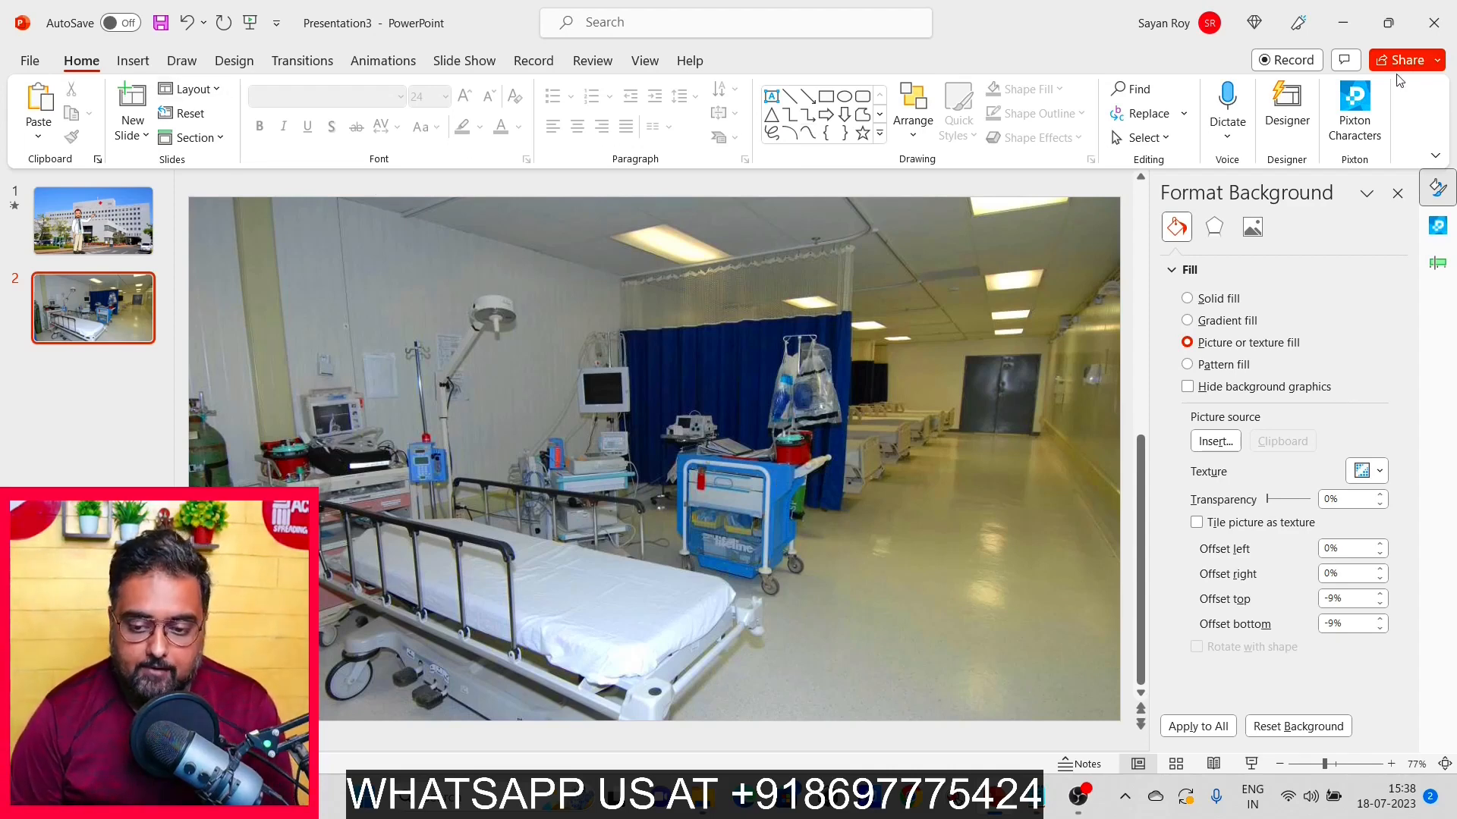
Insert the recent Pixton doctor with one open palm raised on the ward slide and place him beside the foot of the bed
{"action": "left_click", "coordinate": [1355, 114]}
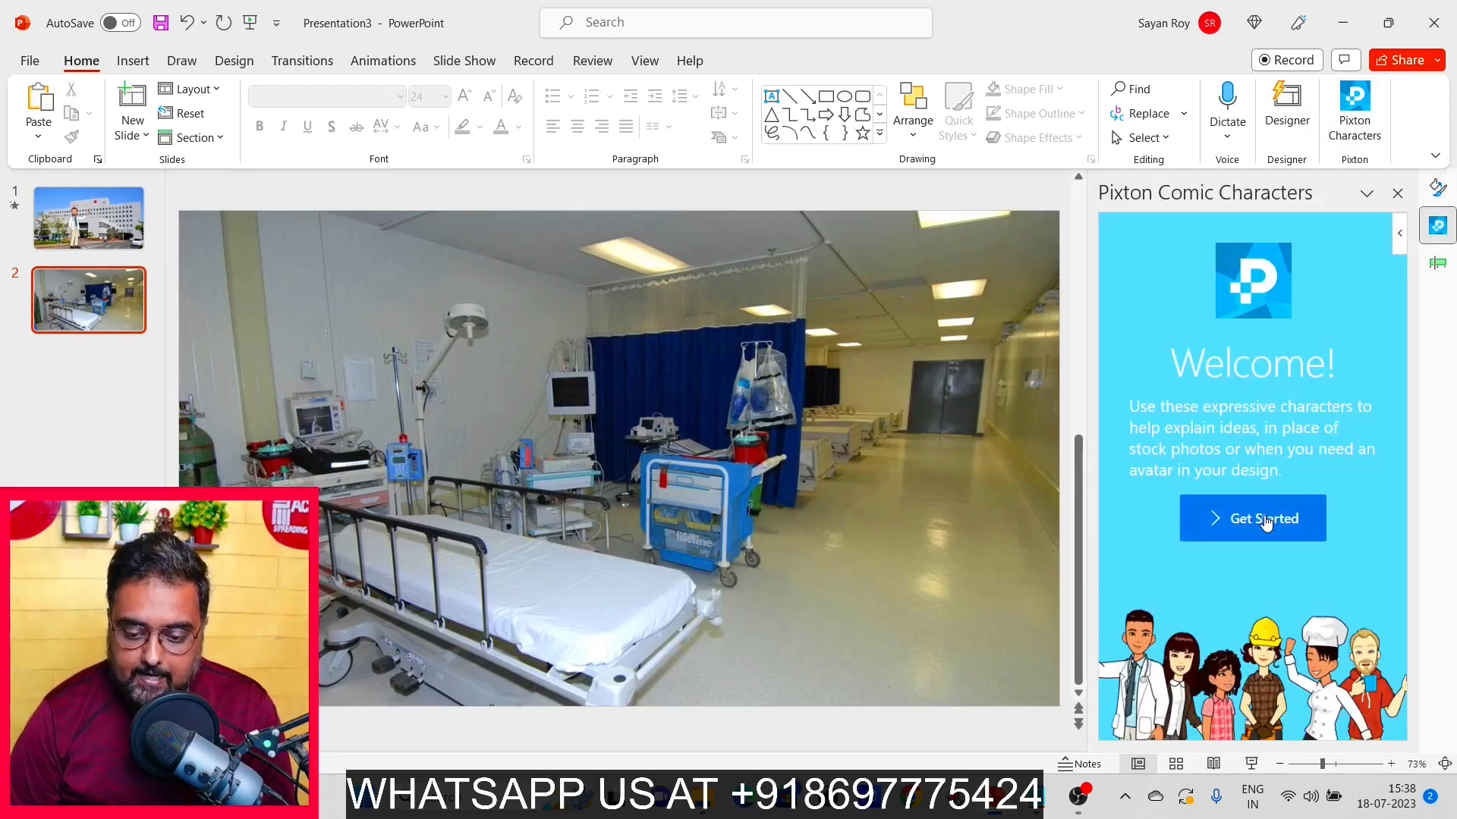
{"action": "left_click", "coordinate": [1264, 522]}
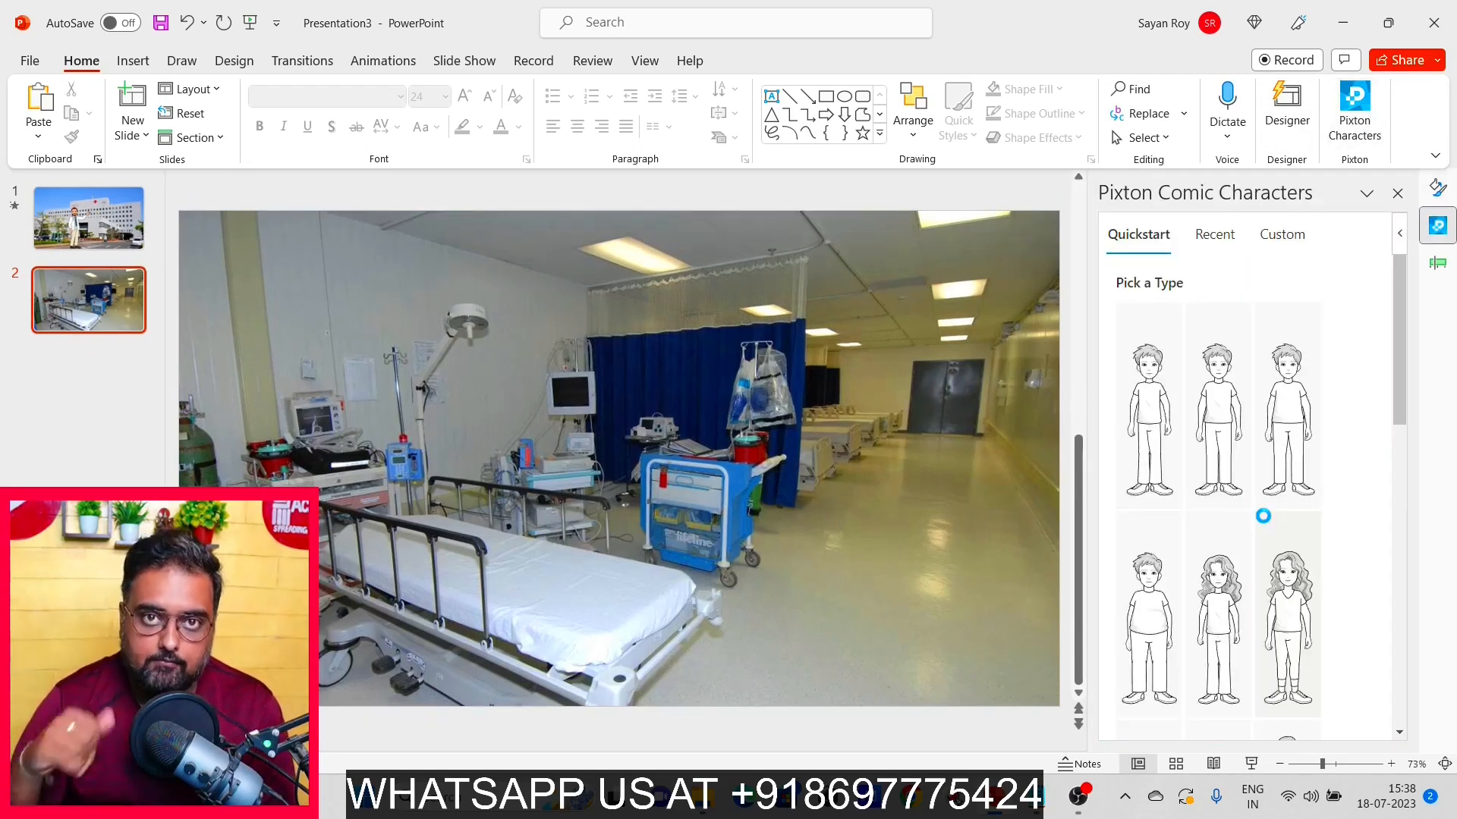
{"action": "left_click", "coordinate": [1212, 240]}
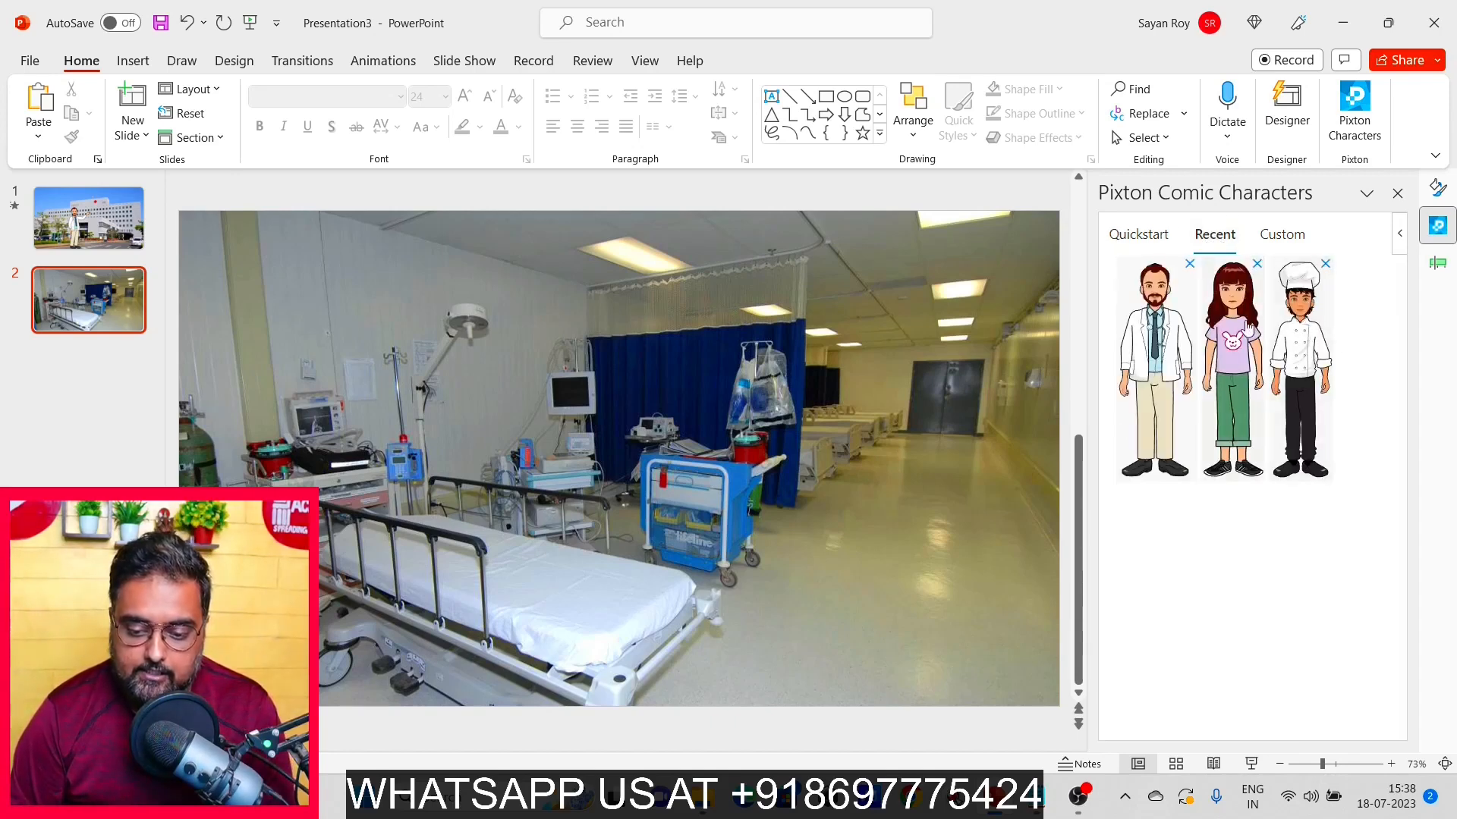
{"action": "left_click", "coordinate": [1166, 346]}
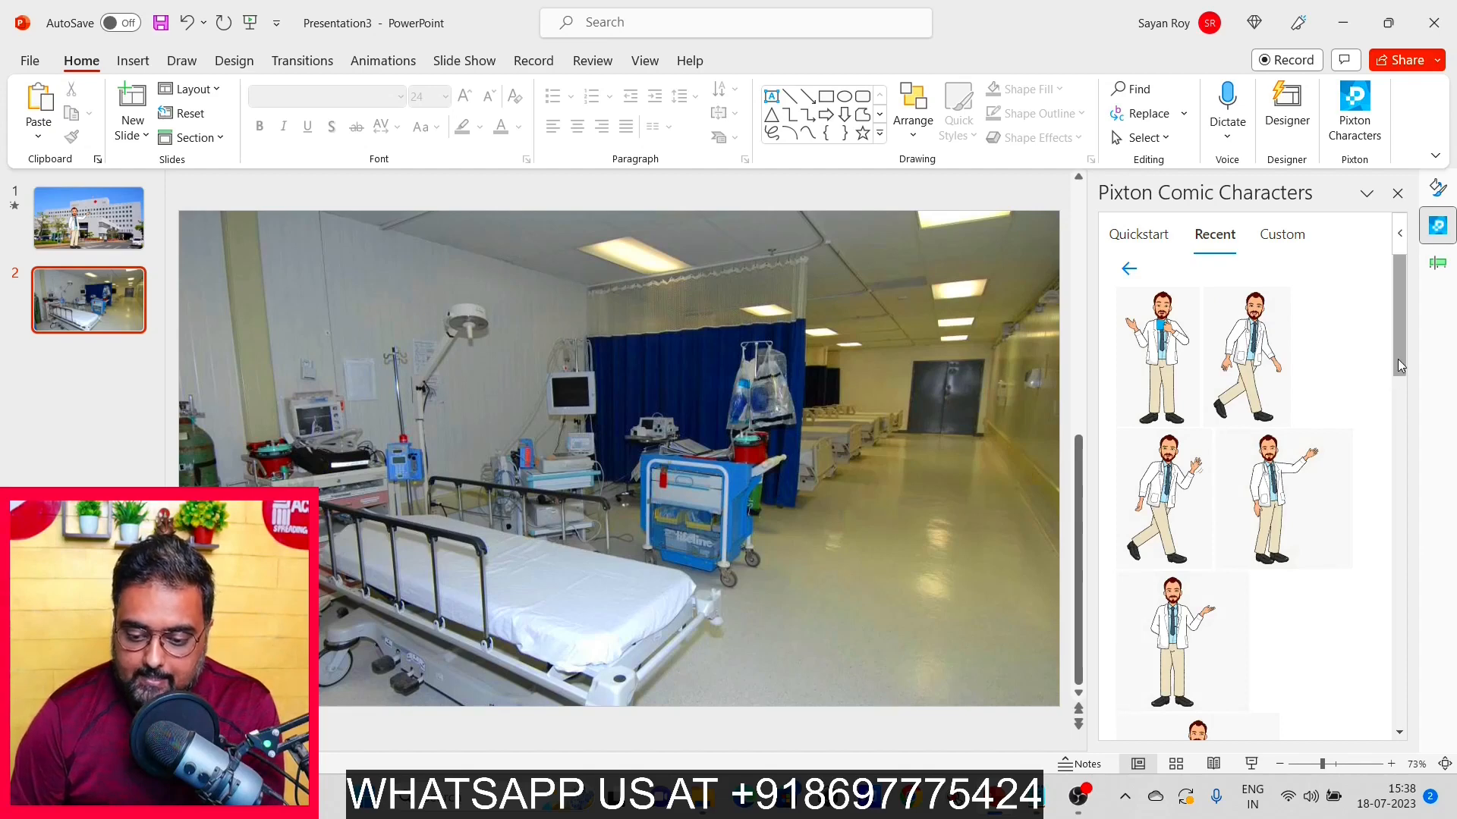
{"action": "left_click", "coordinate": [1183, 595]}
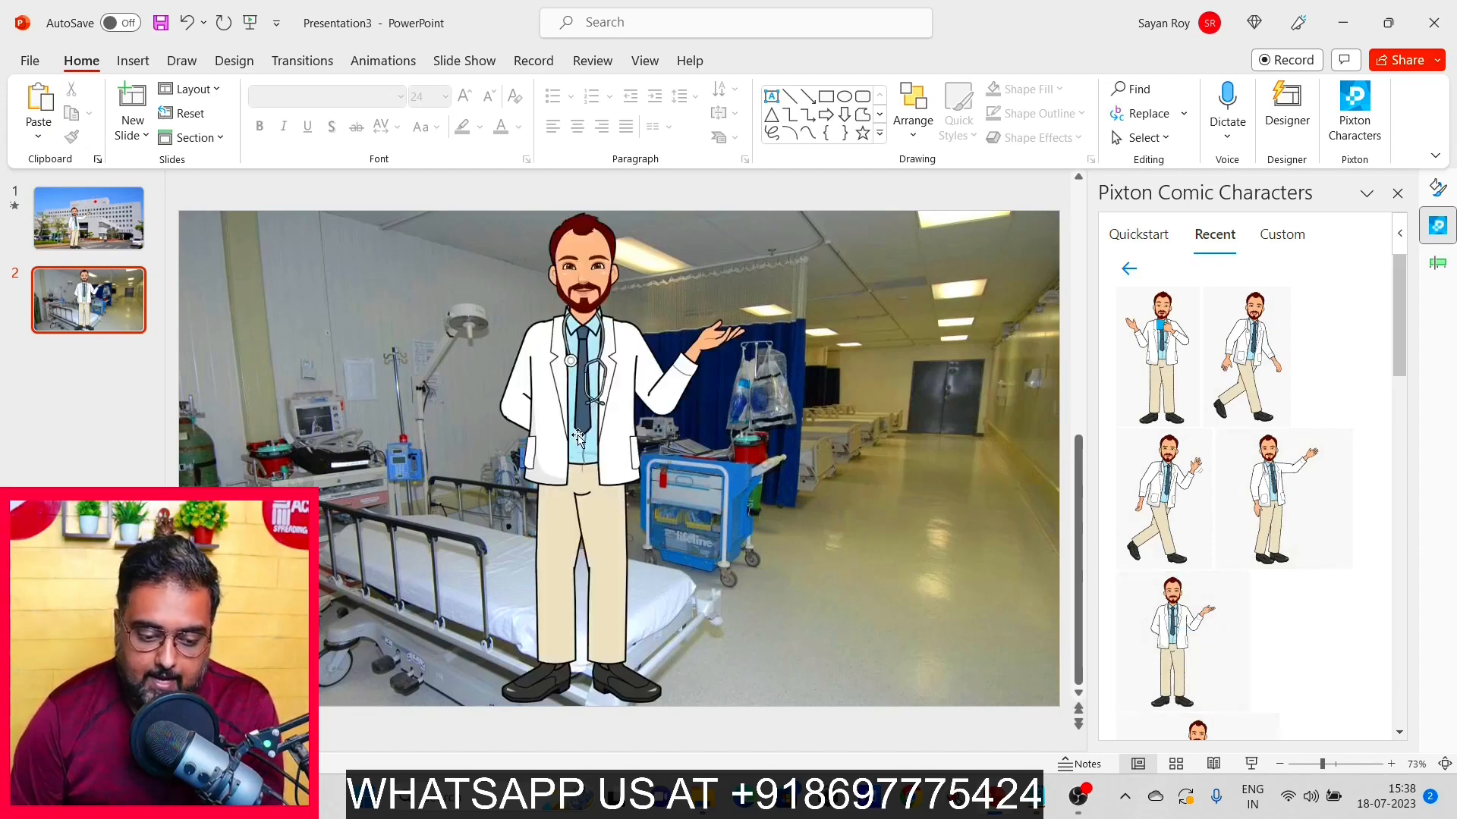
{"action": "left_click_drag", "start_coordinate": [591, 451], "coordinate": [831, 533]}
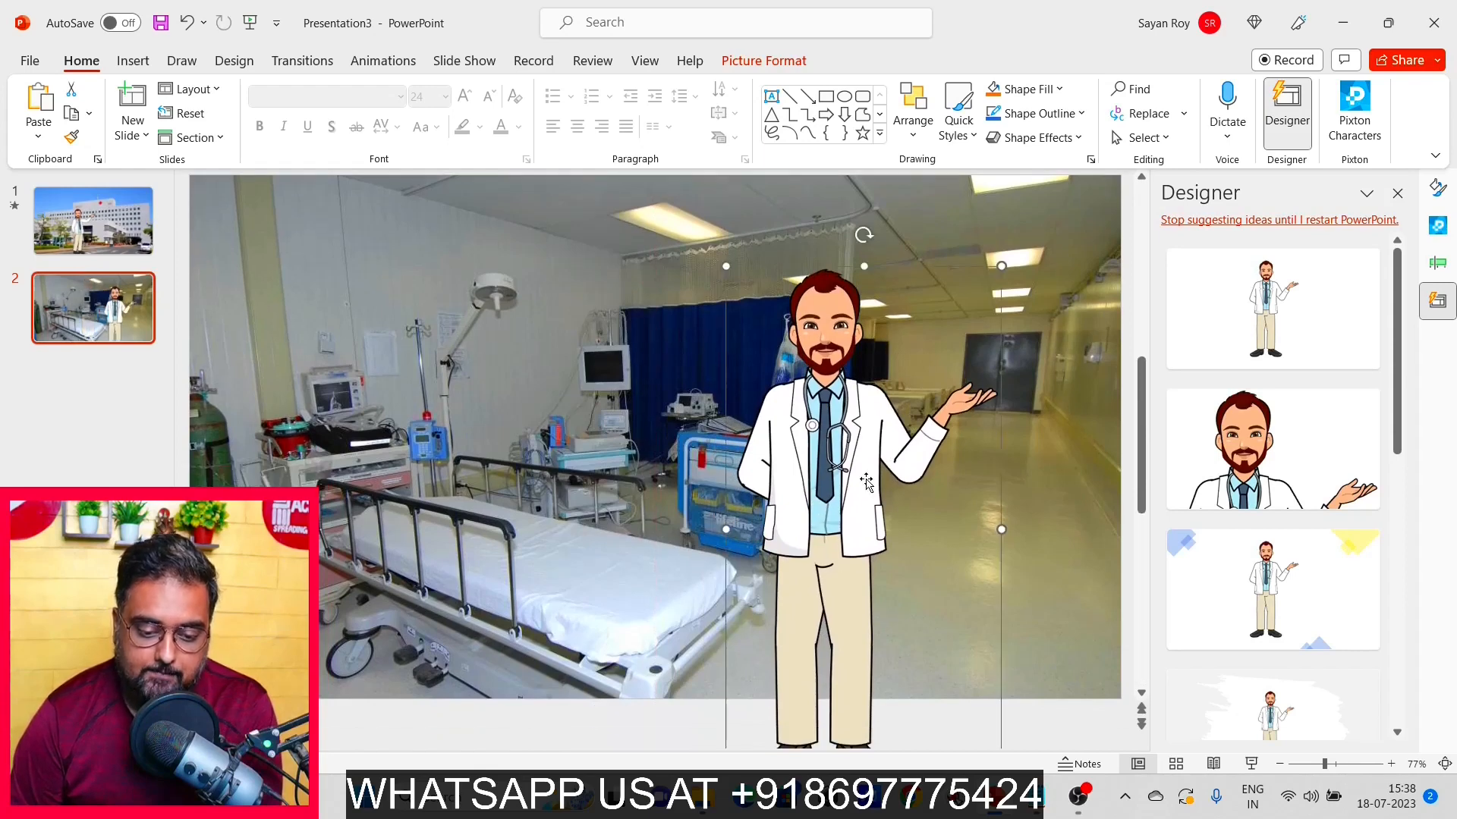
Give the doctor on the ward slide a Fly In entrance and add a Teeter emphasis effect
{"action": "left_click", "coordinate": [379, 62]}
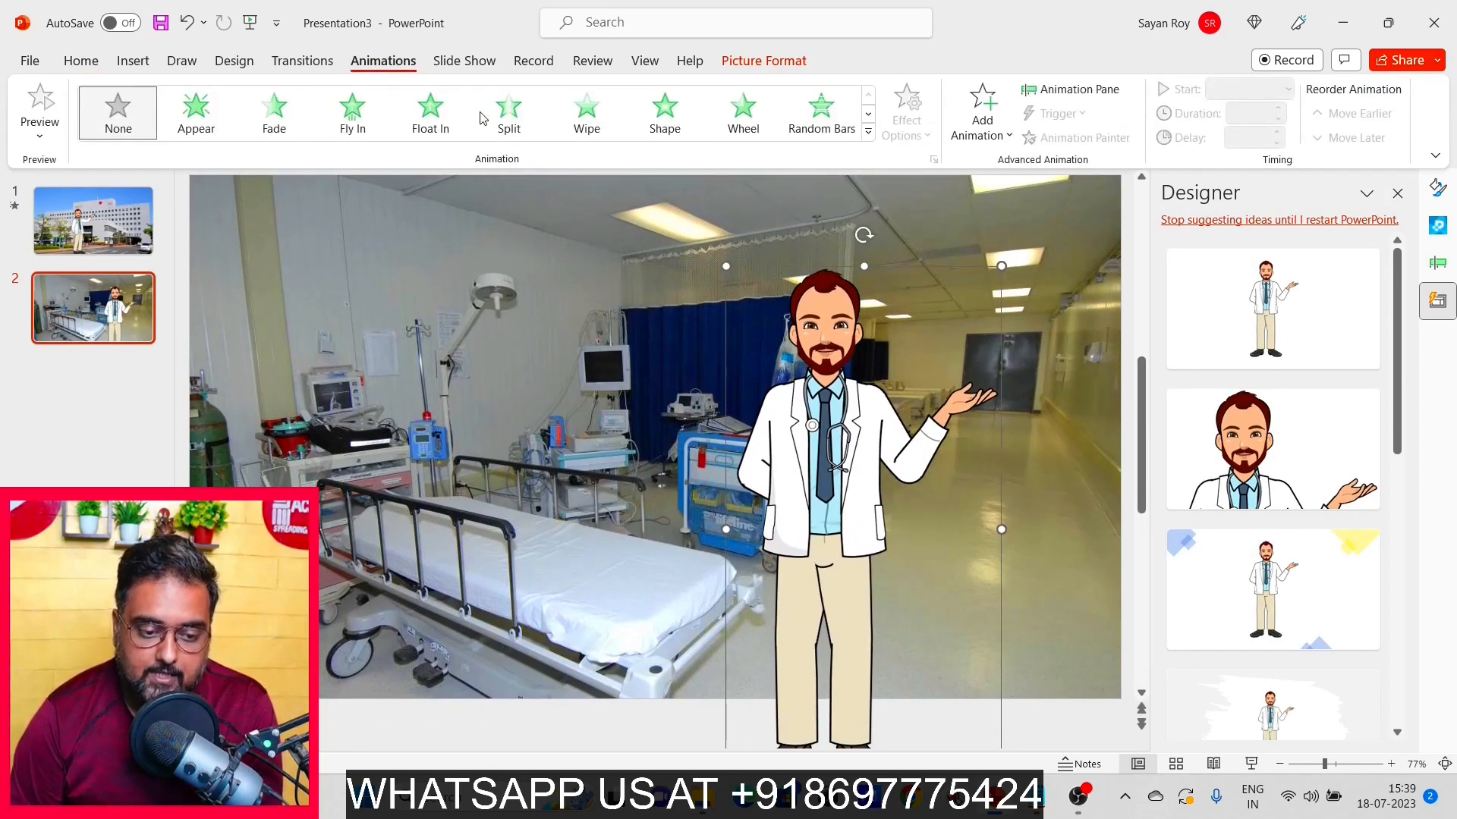
{"action": "left_click", "coordinate": [355, 114]}
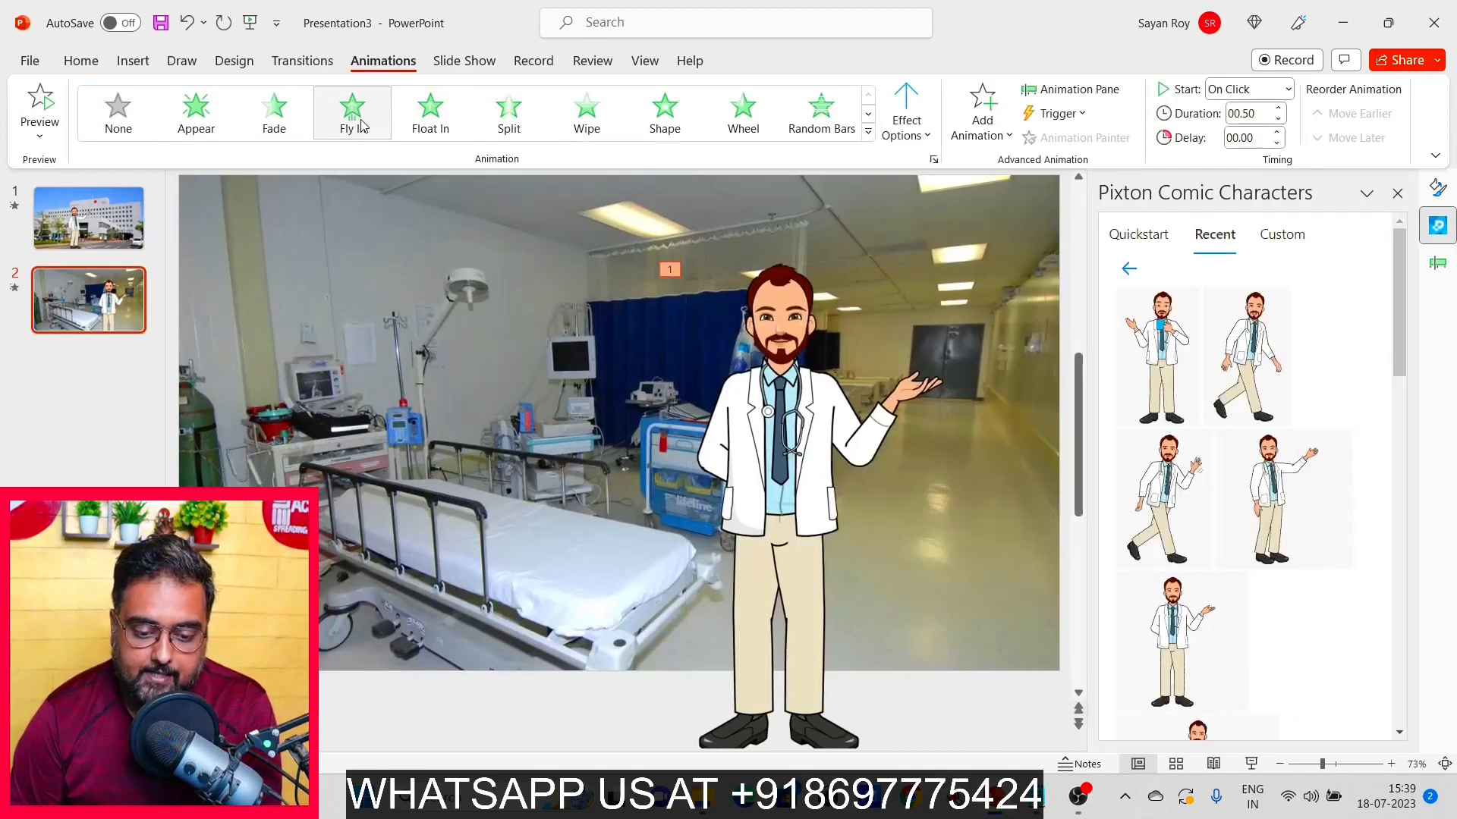
{"action": "left_click", "coordinate": [984, 116]}
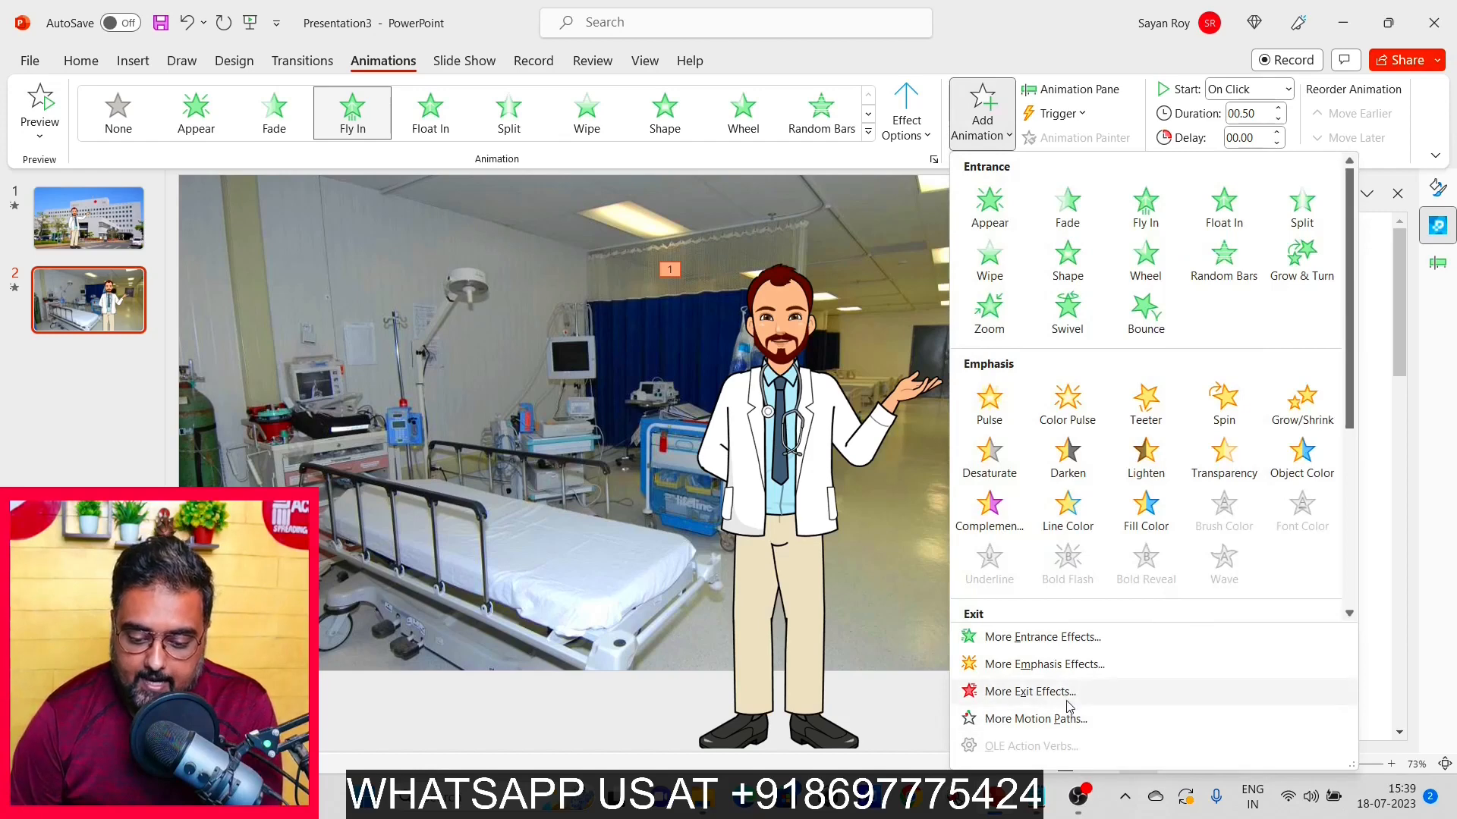
{"action": "left_click", "coordinate": [1065, 668]}
{"action": "left_click", "coordinate": [755, 469]}
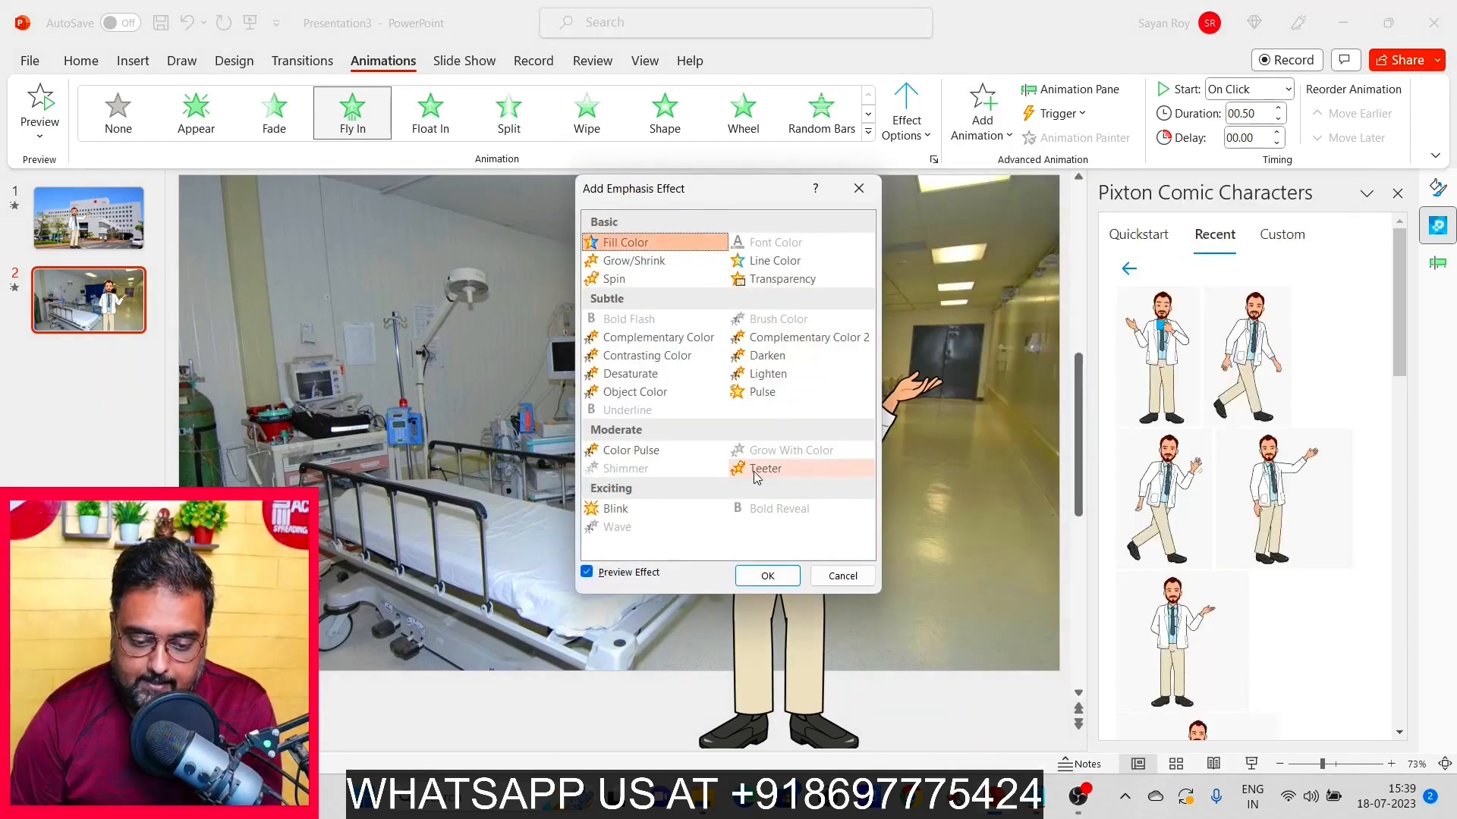
{"action": "left_click", "coordinate": [770, 575]}
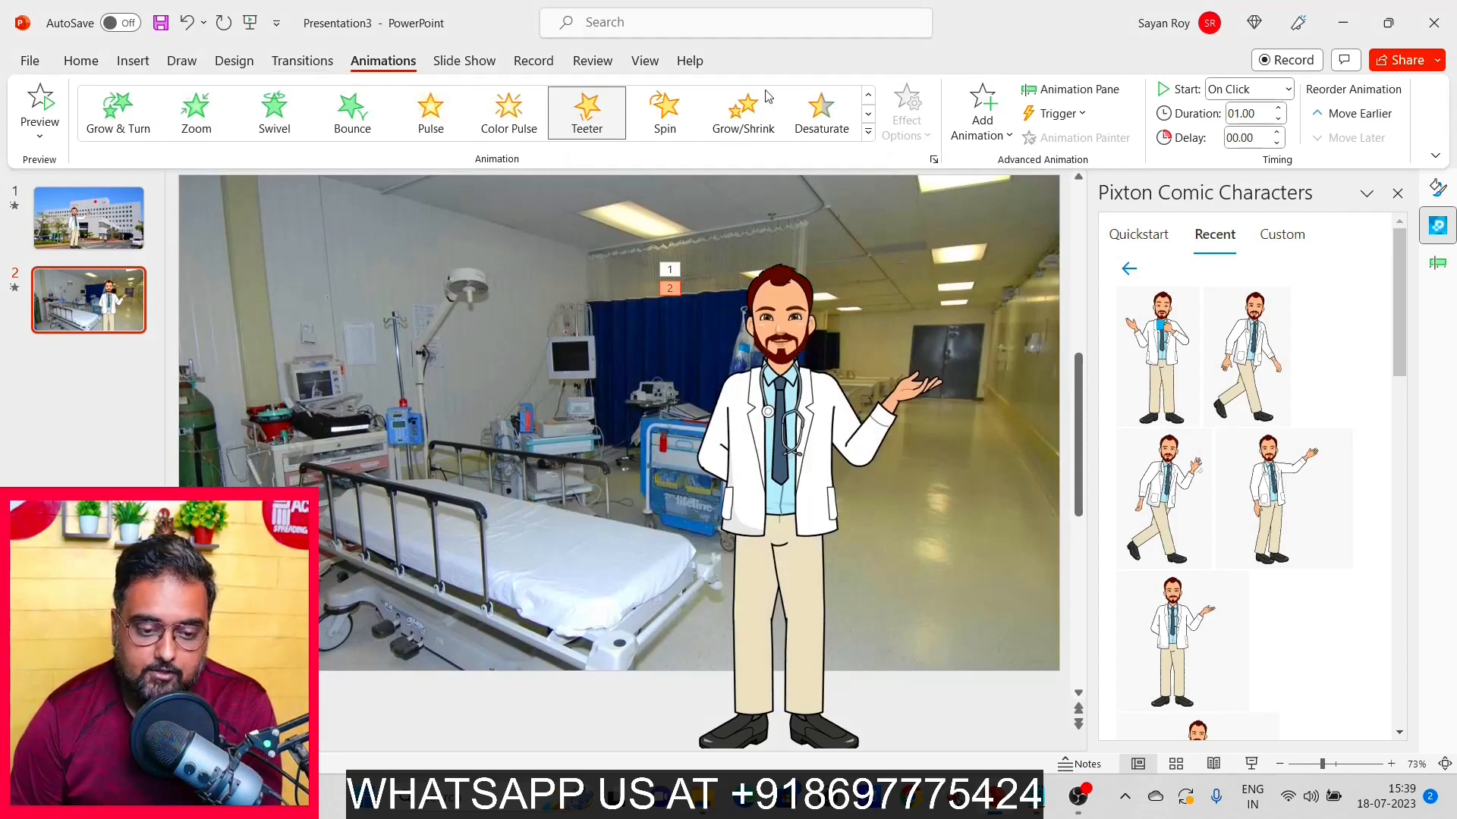
Set the ward doctor's Teeter effect to start after the previous animation and preview the slide's animations
{"action": "left_click", "coordinate": [1100, 91]}
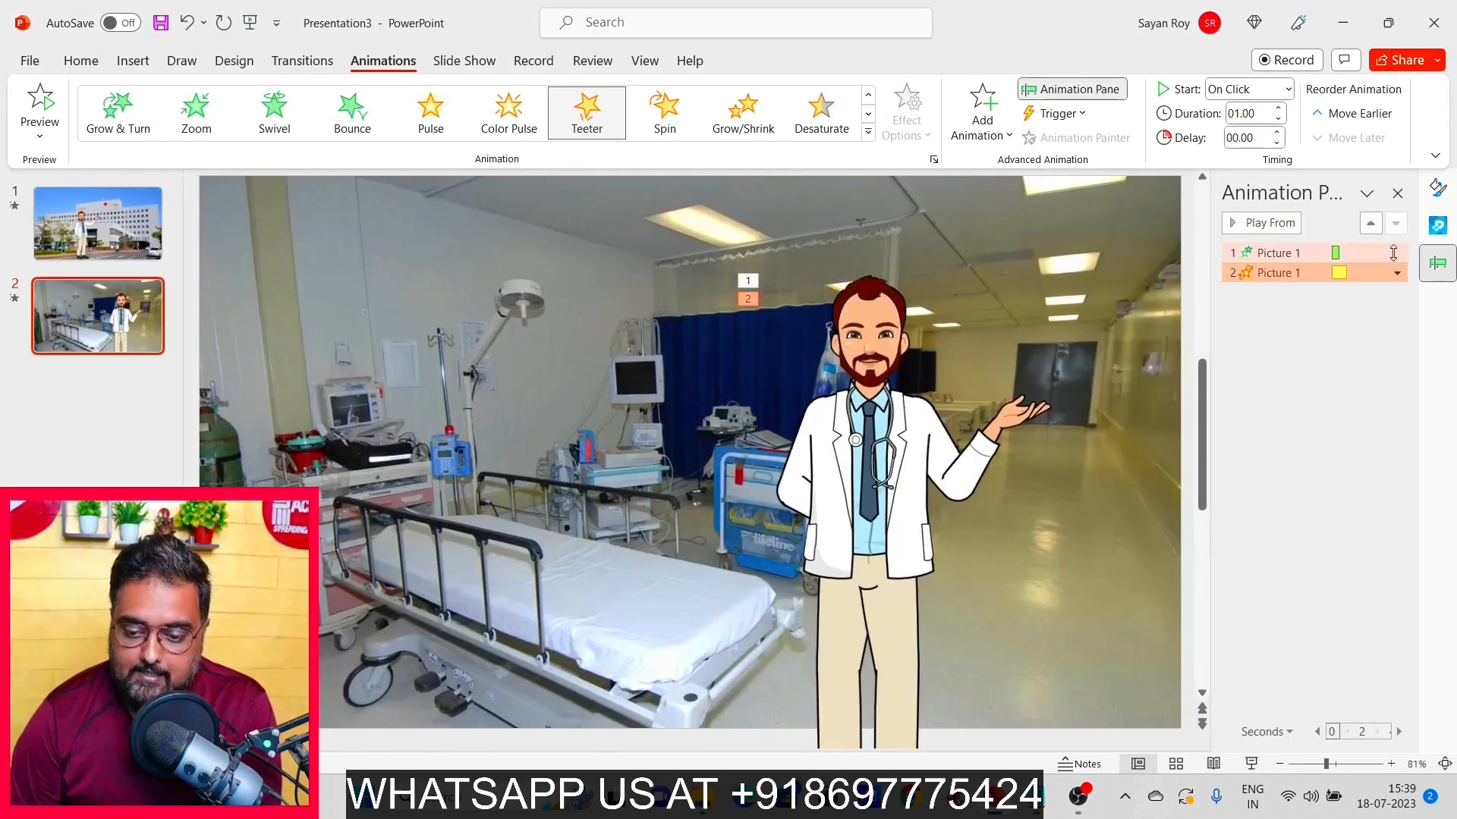
{"action": "left_click", "coordinate": [1397, 273]}
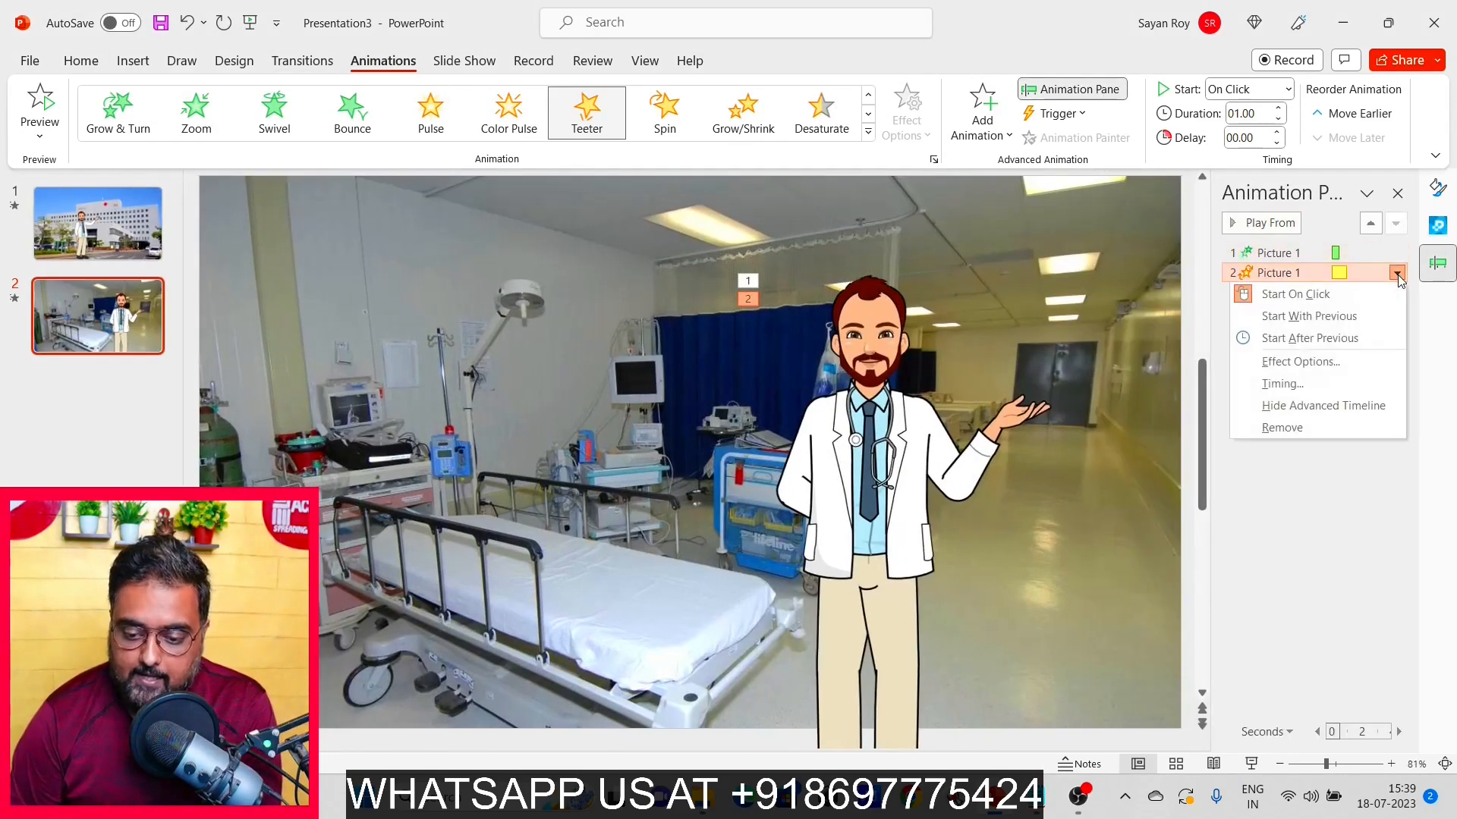
{"action": "left_click", "coordinate": [1319, 342]}
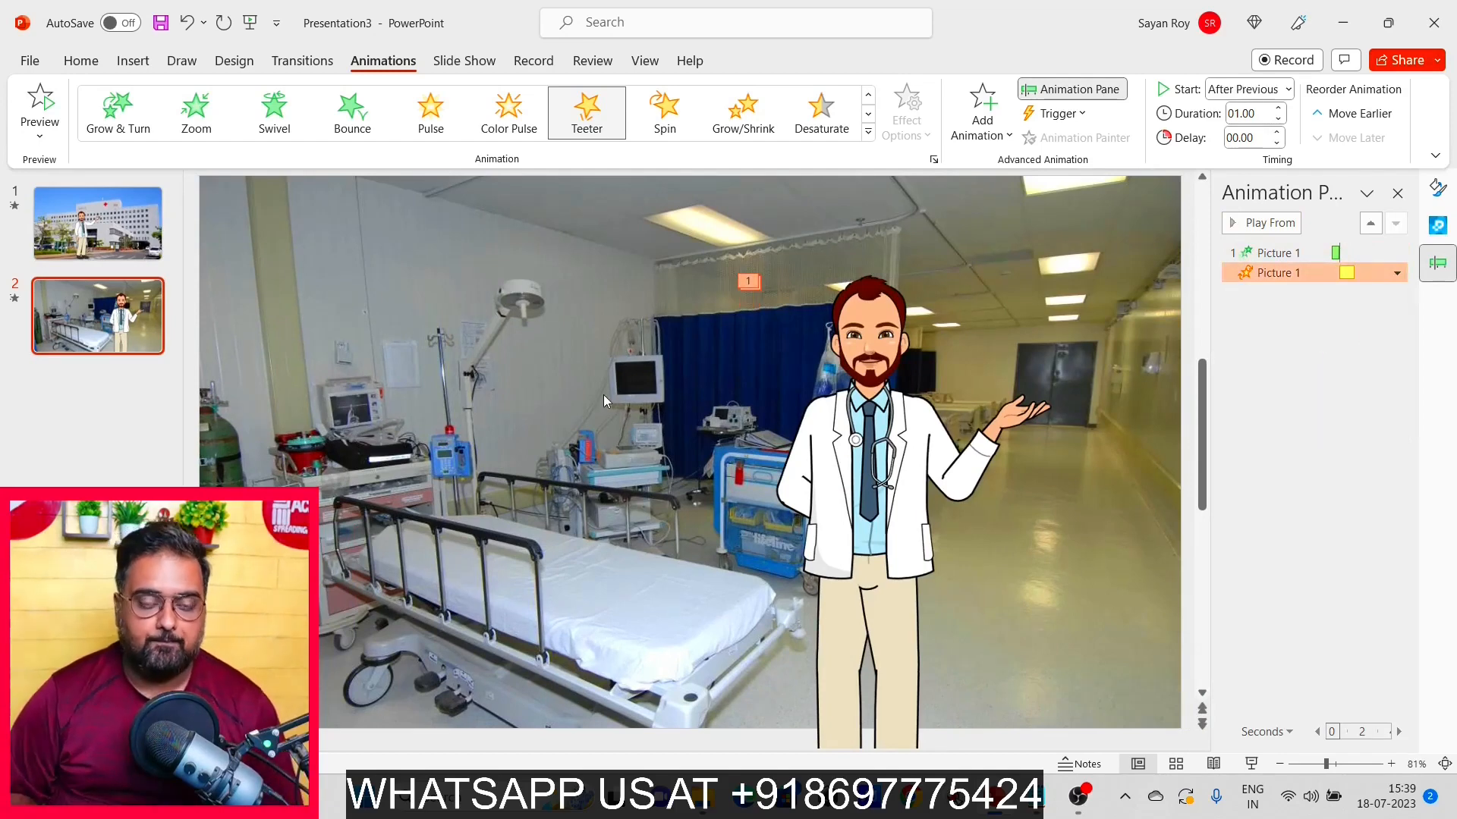
{"action": "left_click", "coordinate": [39, 98]}
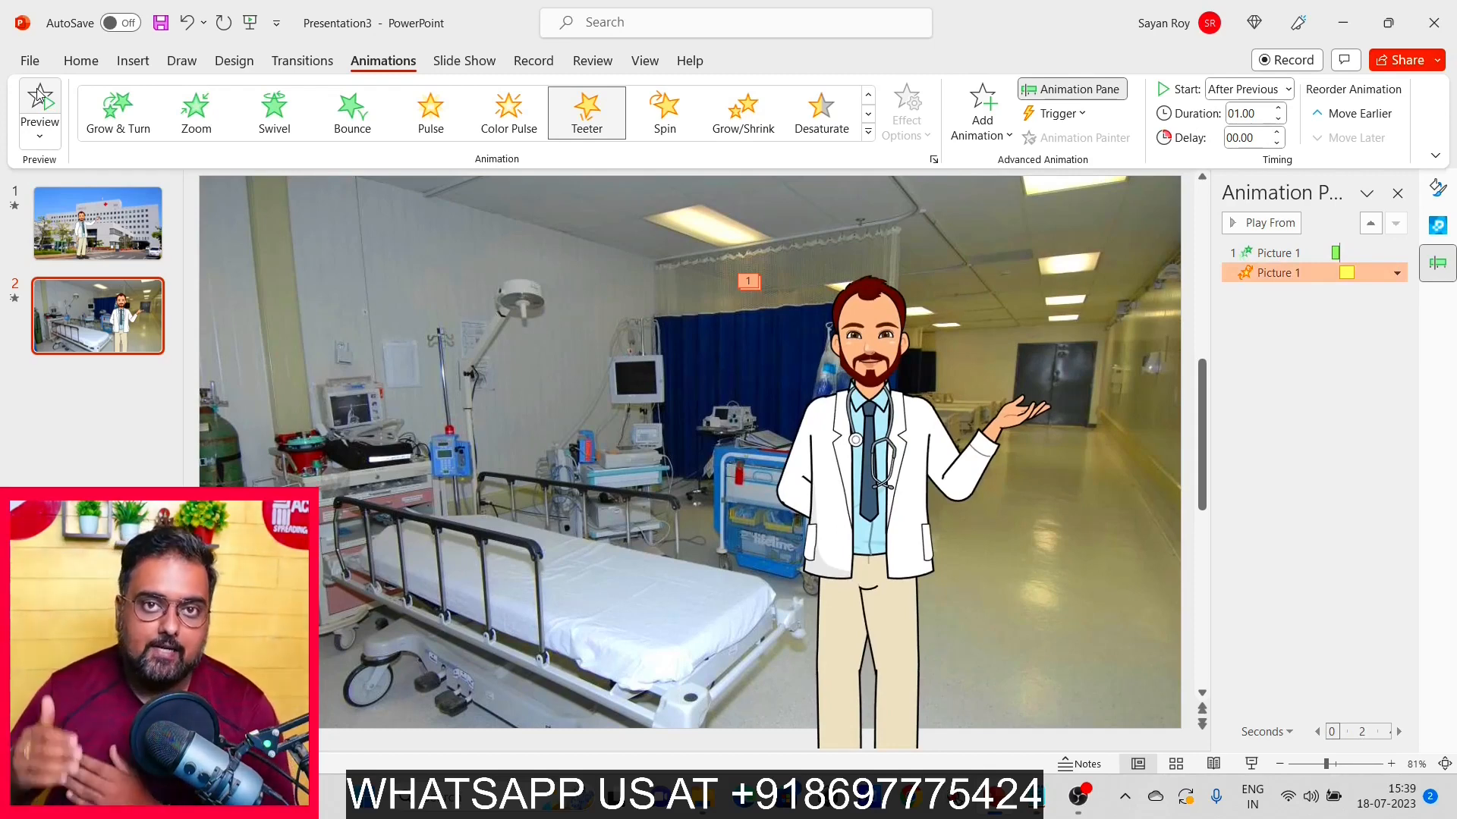
Apply the Fade transition to the hospital exterior slide
{"action": "left_click", "coordinate": [76, 218]}
{"action": "left_click", "coordinate": [104, 310]}
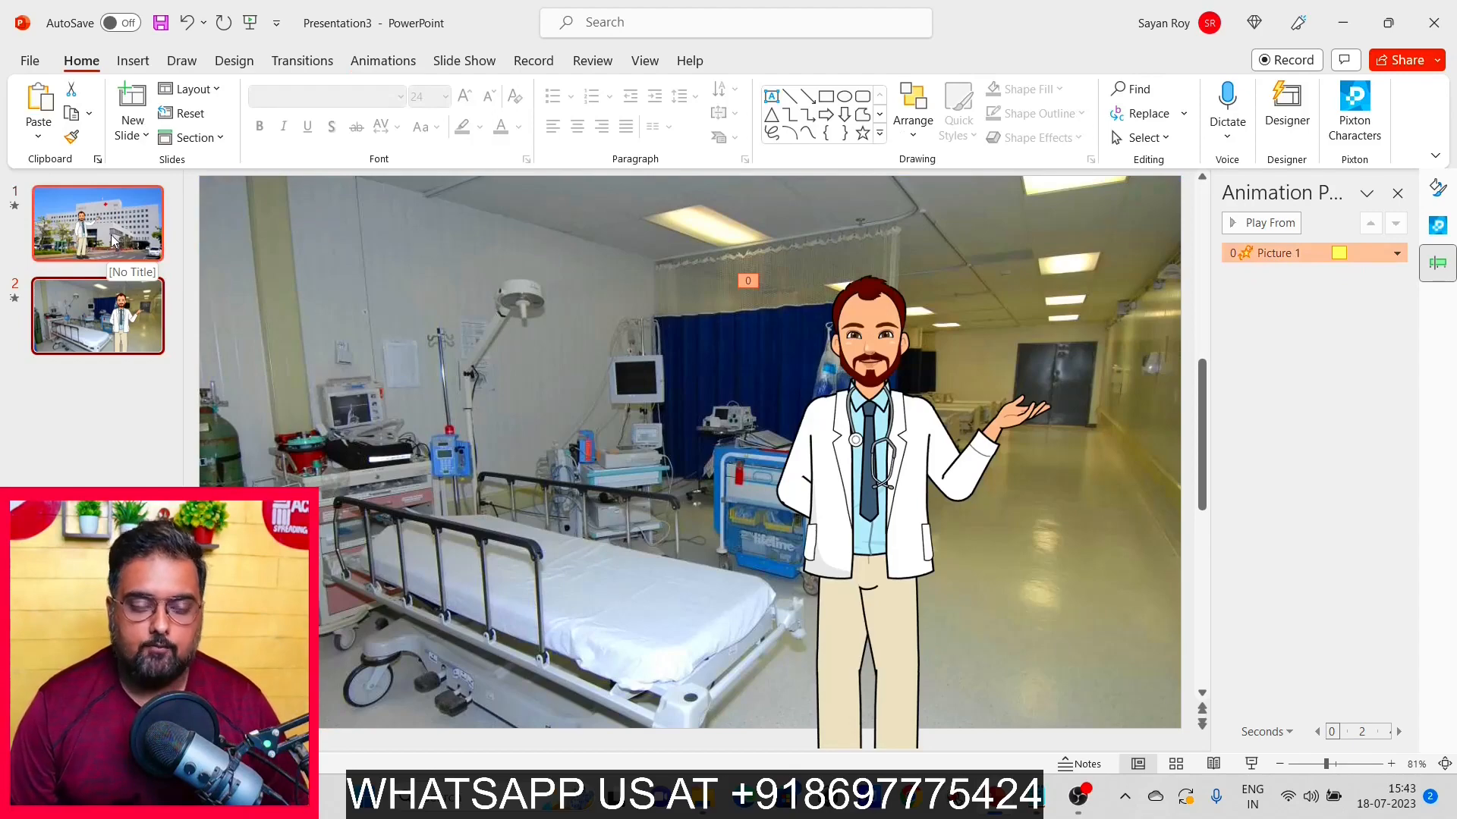
{"action": "left_click", "coordinate": [111, 235]}
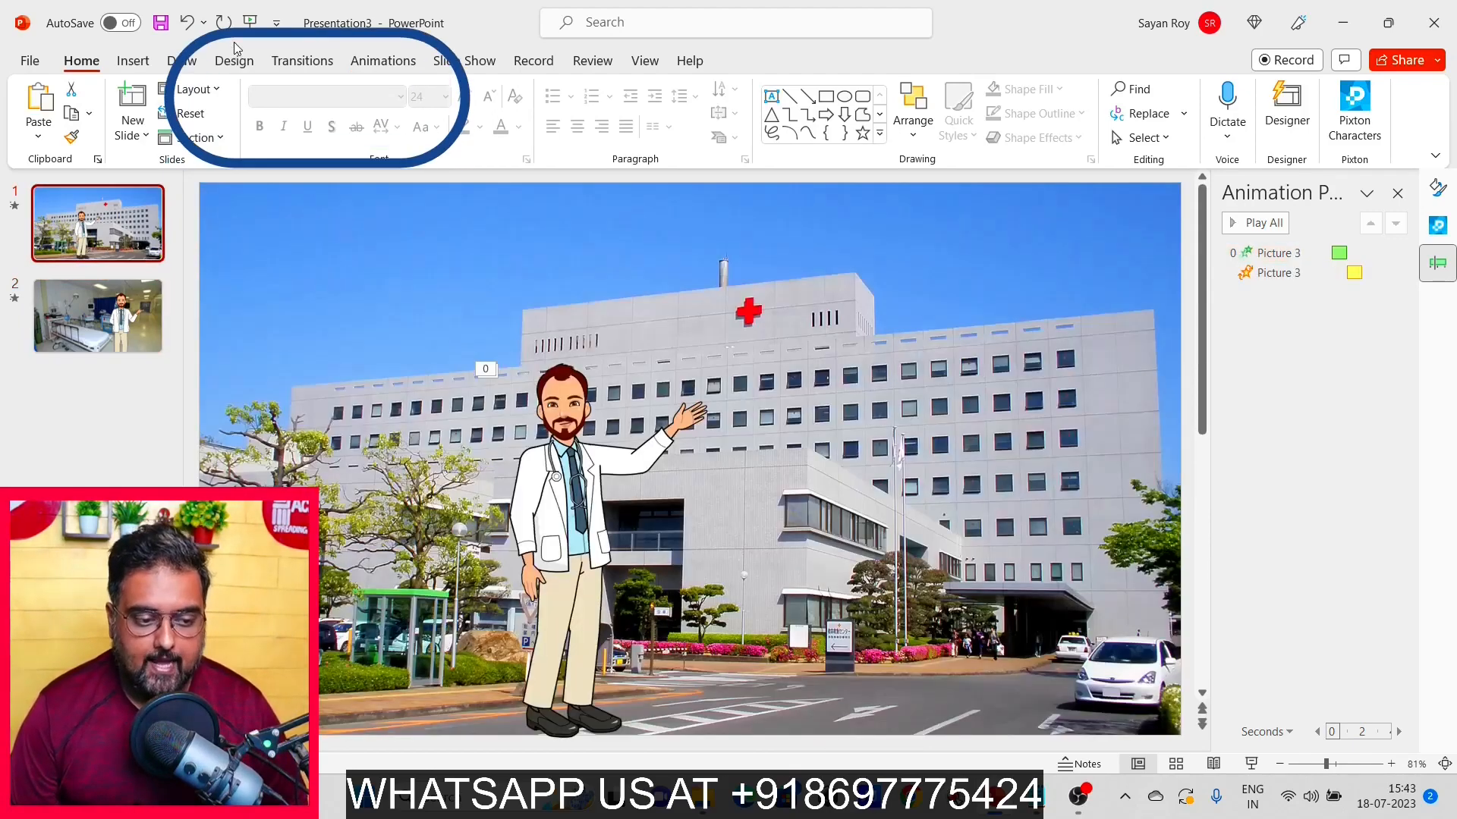
{"action": "left_click", "coordinate": [302, 62]}
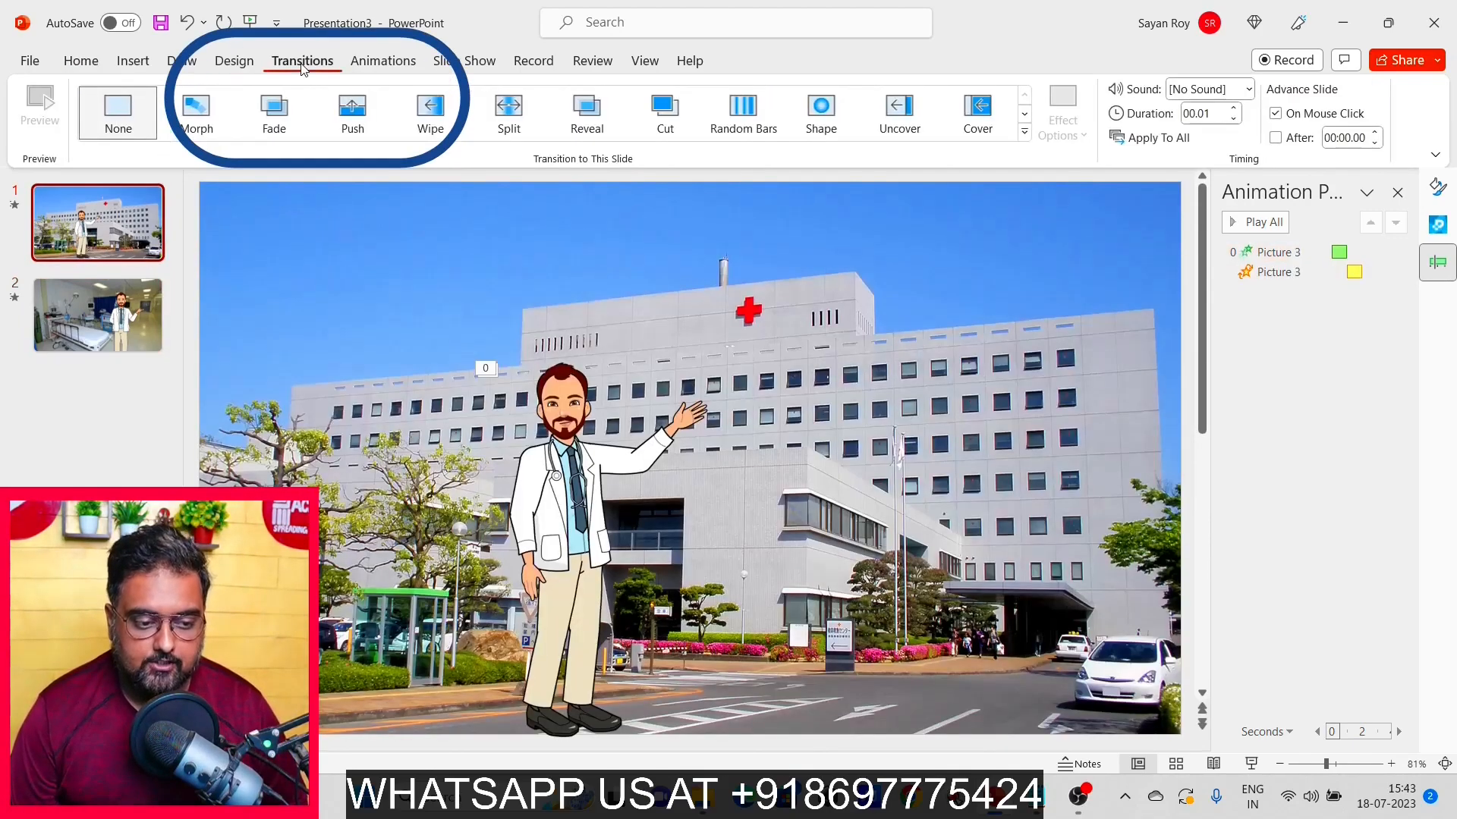
{"action": "left_click", "coordinate": [283, 129]}
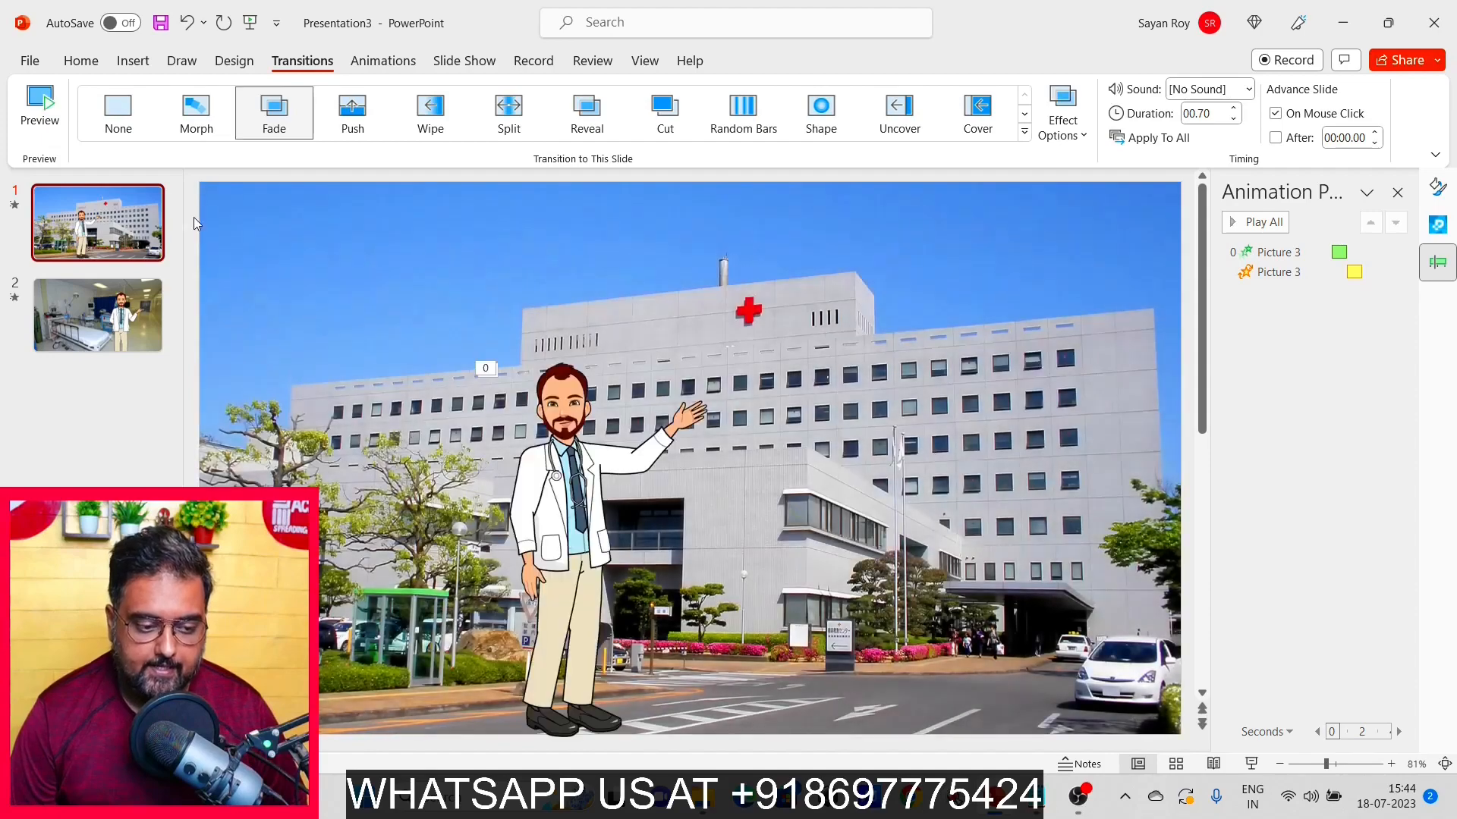
Try the Push transition on the ward slide, but settle on Morph
{"action": "left_click", "coordinate": [97, 315]}
{"action": "left_click", "coordinate": [195, 121]}
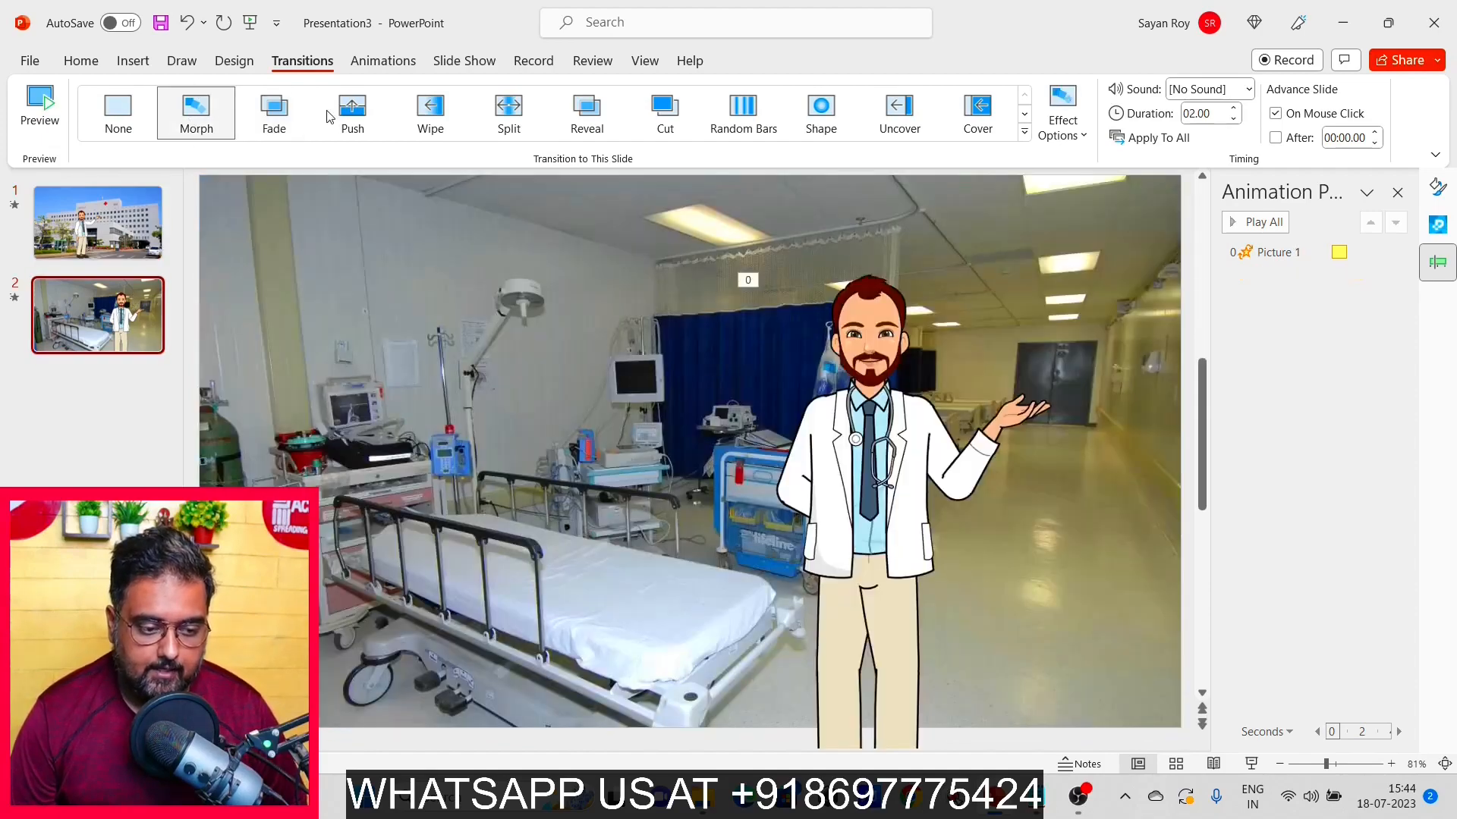
{"action": "left_click", "coordinate": [352, 114]}
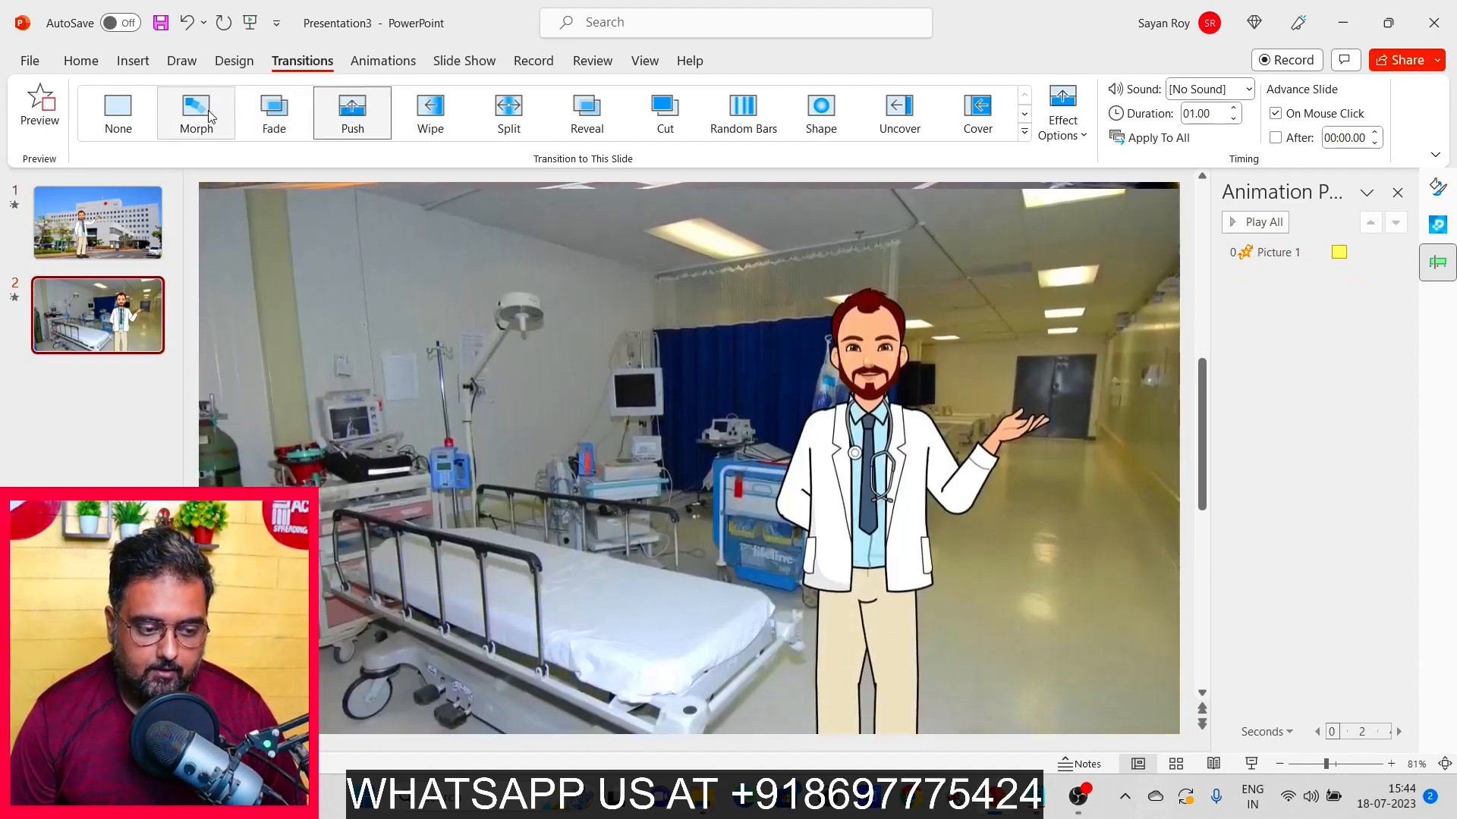
{"action": "left_click", "coordinate": [210, 115]}
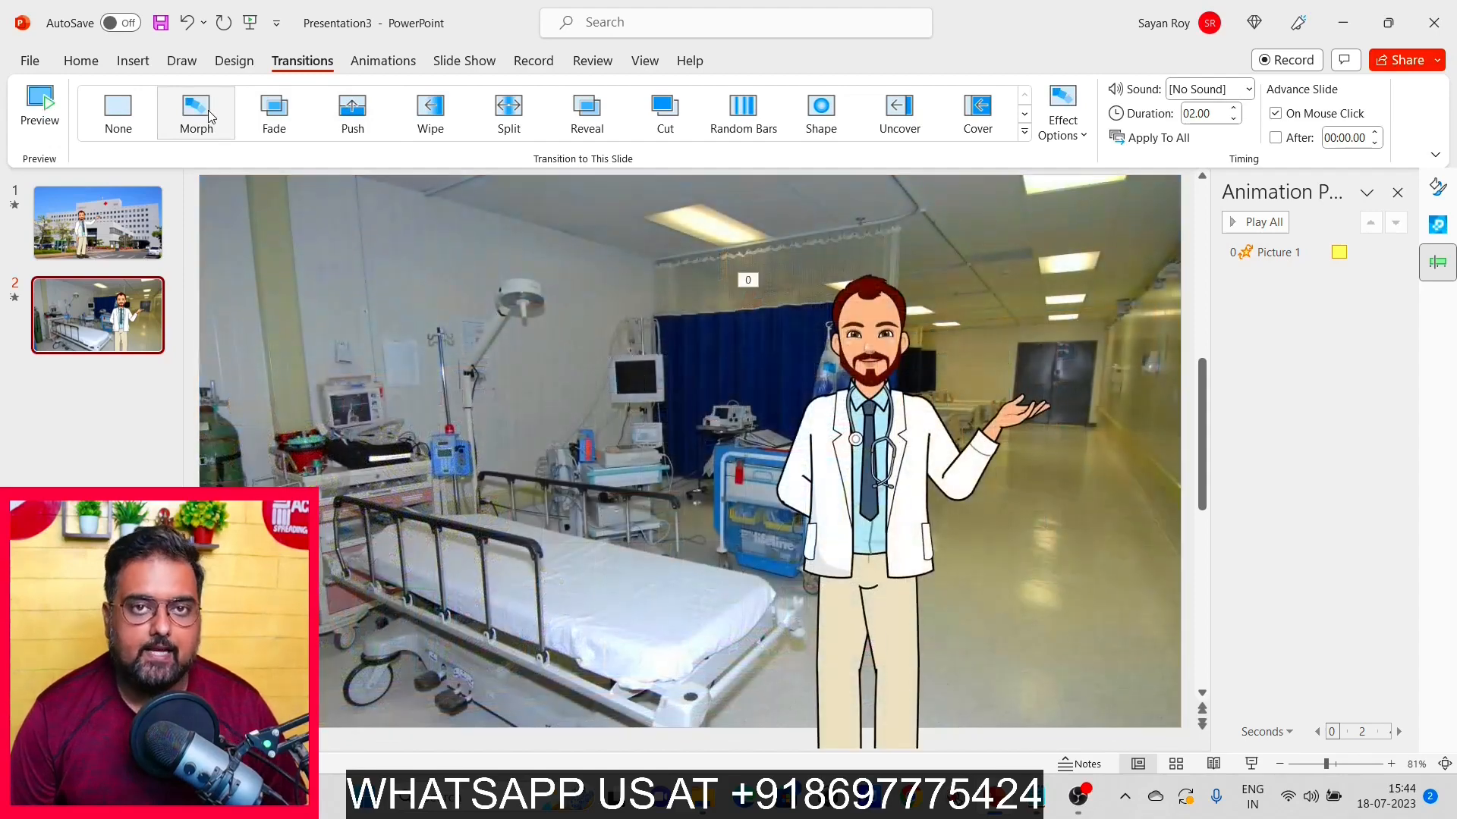
Play the slide show through both slides to check the transitions and doctor animations, and return to editing
{"action": "left_click", "coordinate": [251, 25]}
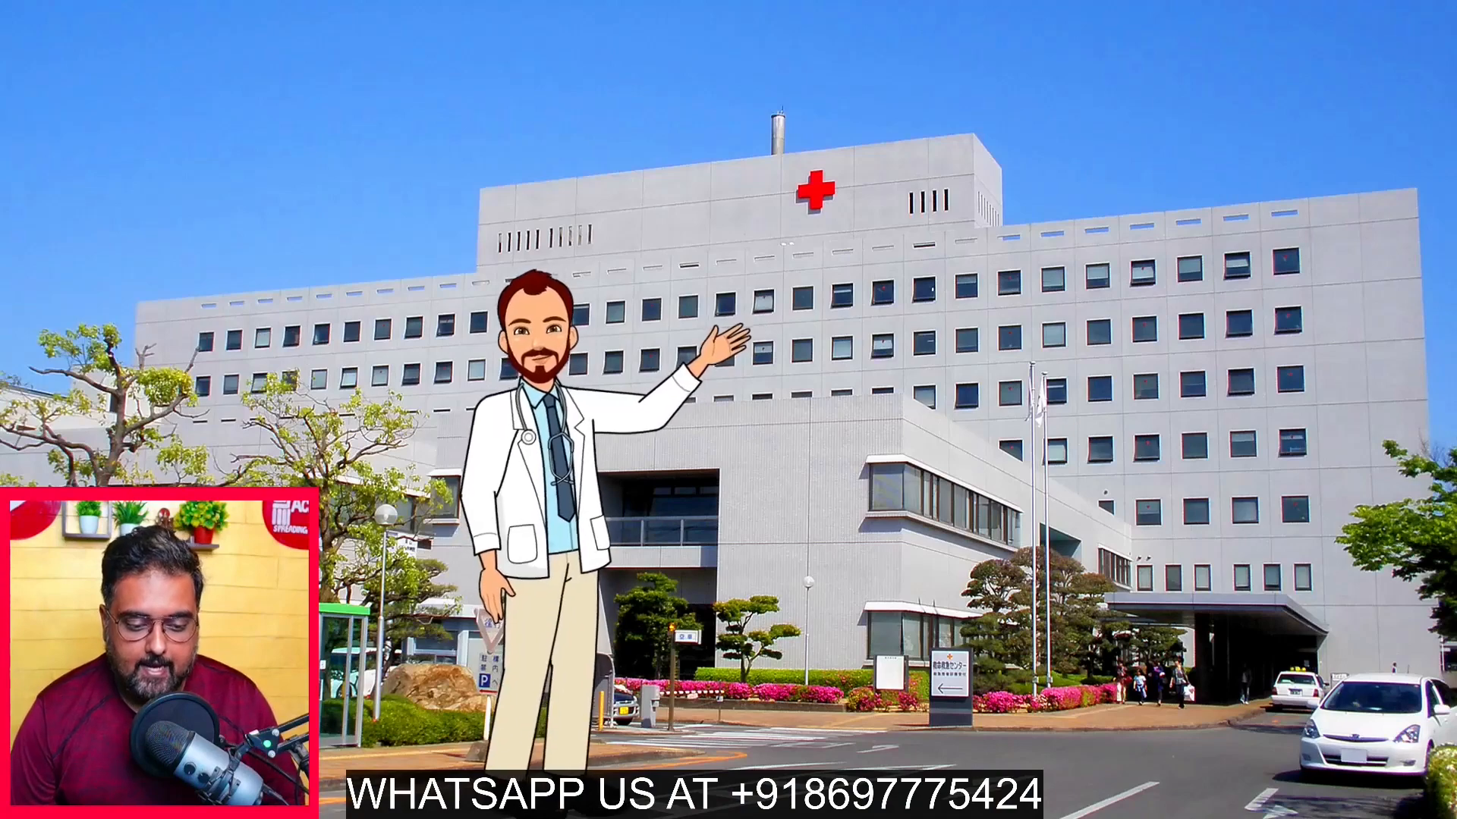
{"action": "key", "text": "Right"}
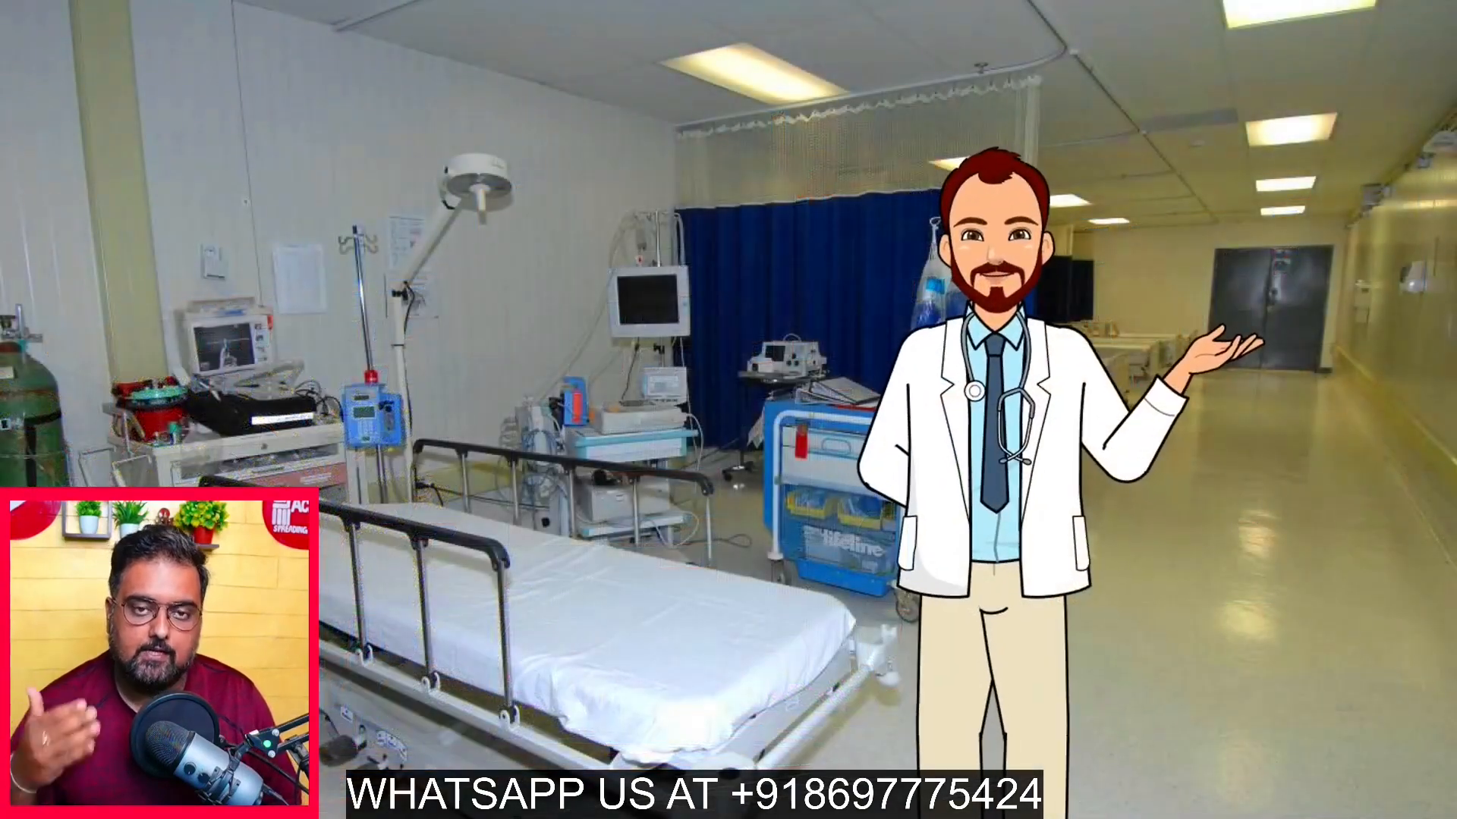
{"action": "key", "text": "Right"}
{"action": "key", "text": "Right"}
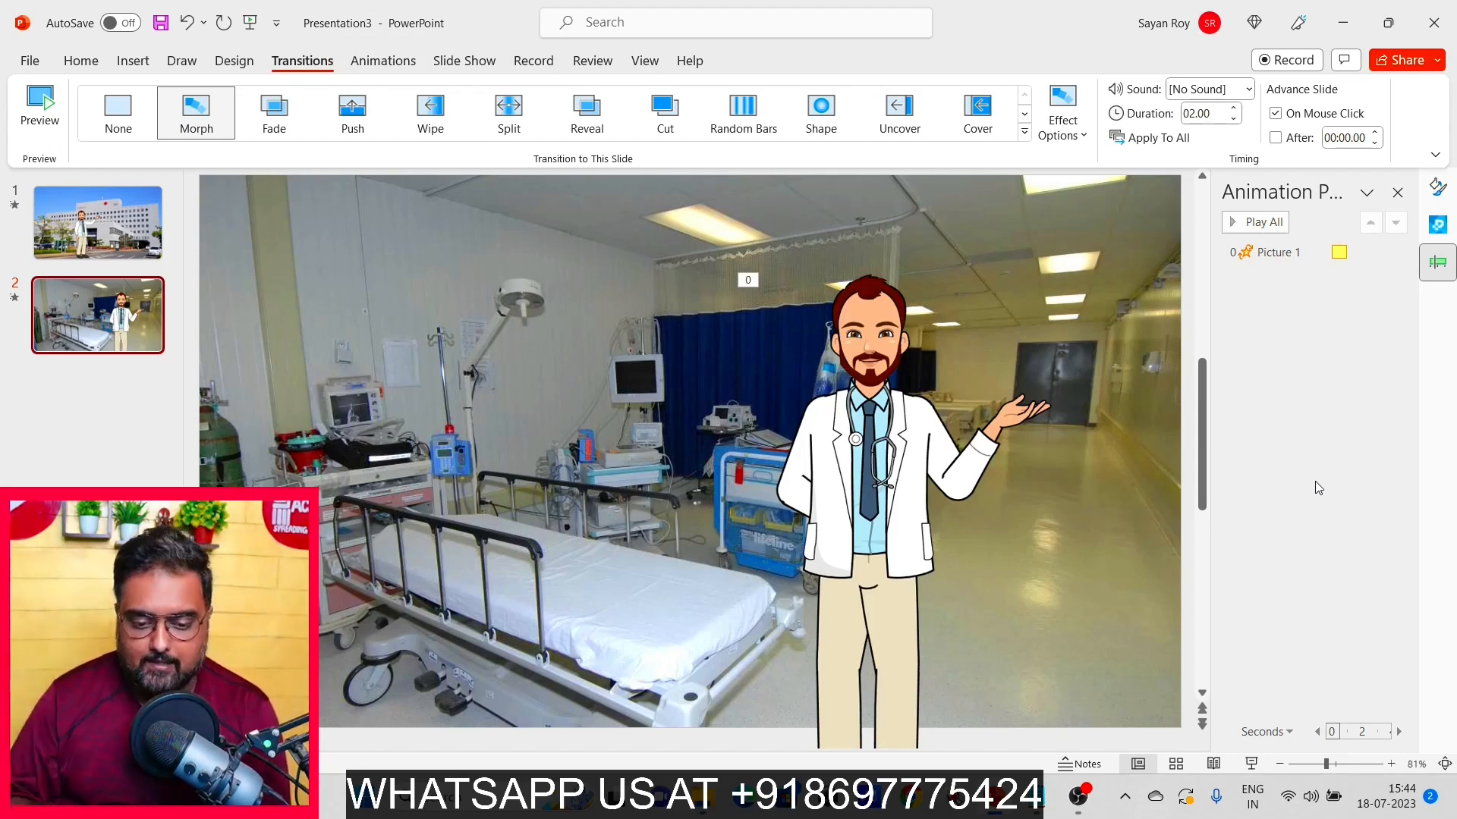
Search the online pictures for "saline bottle" and browse the images for a suitable medical prop
{"action": "left_click", "coordinate": [133, 61]}
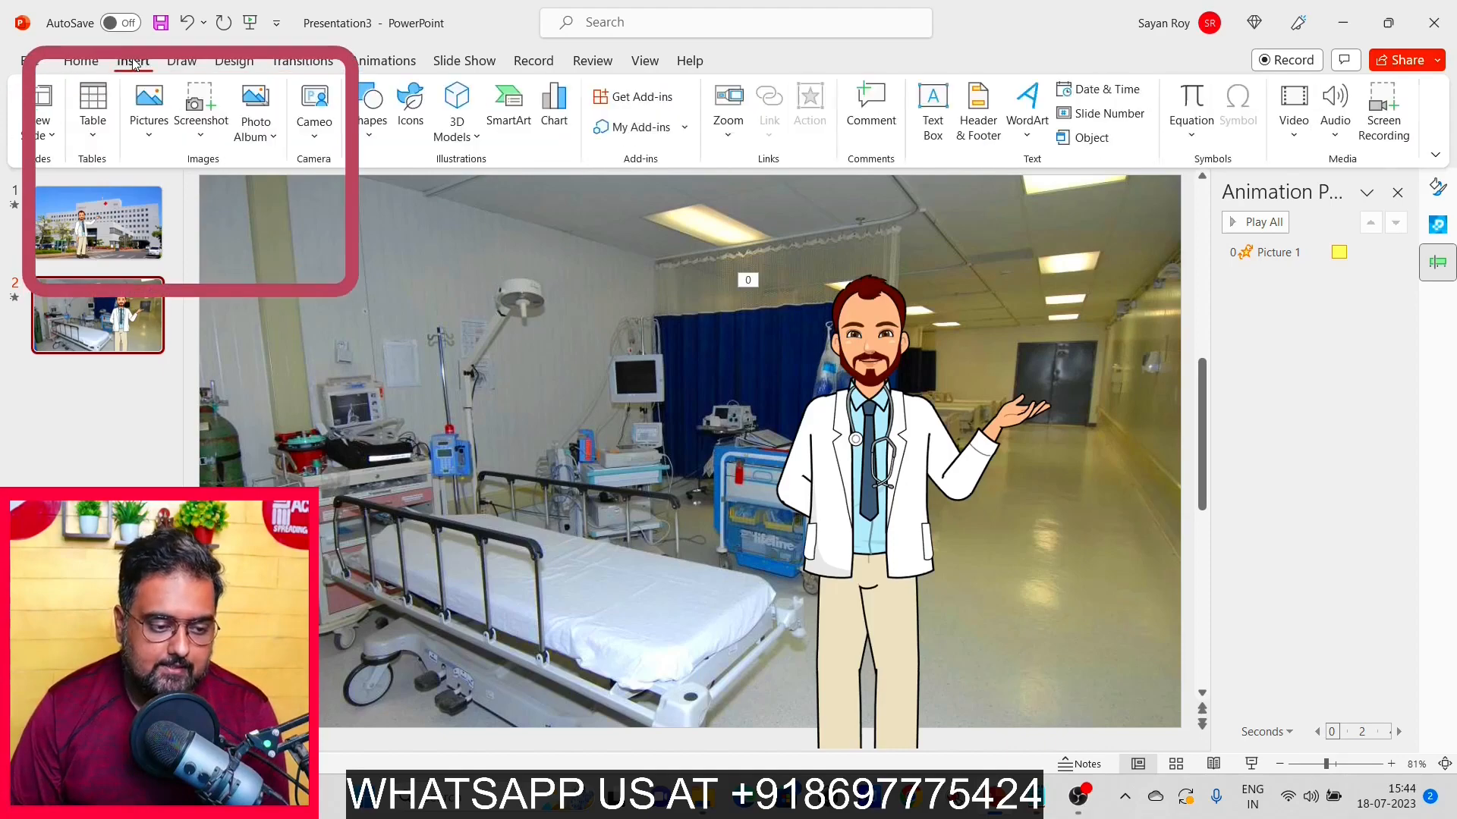
{"action": "left_click", "coordinate": [149, 136]}
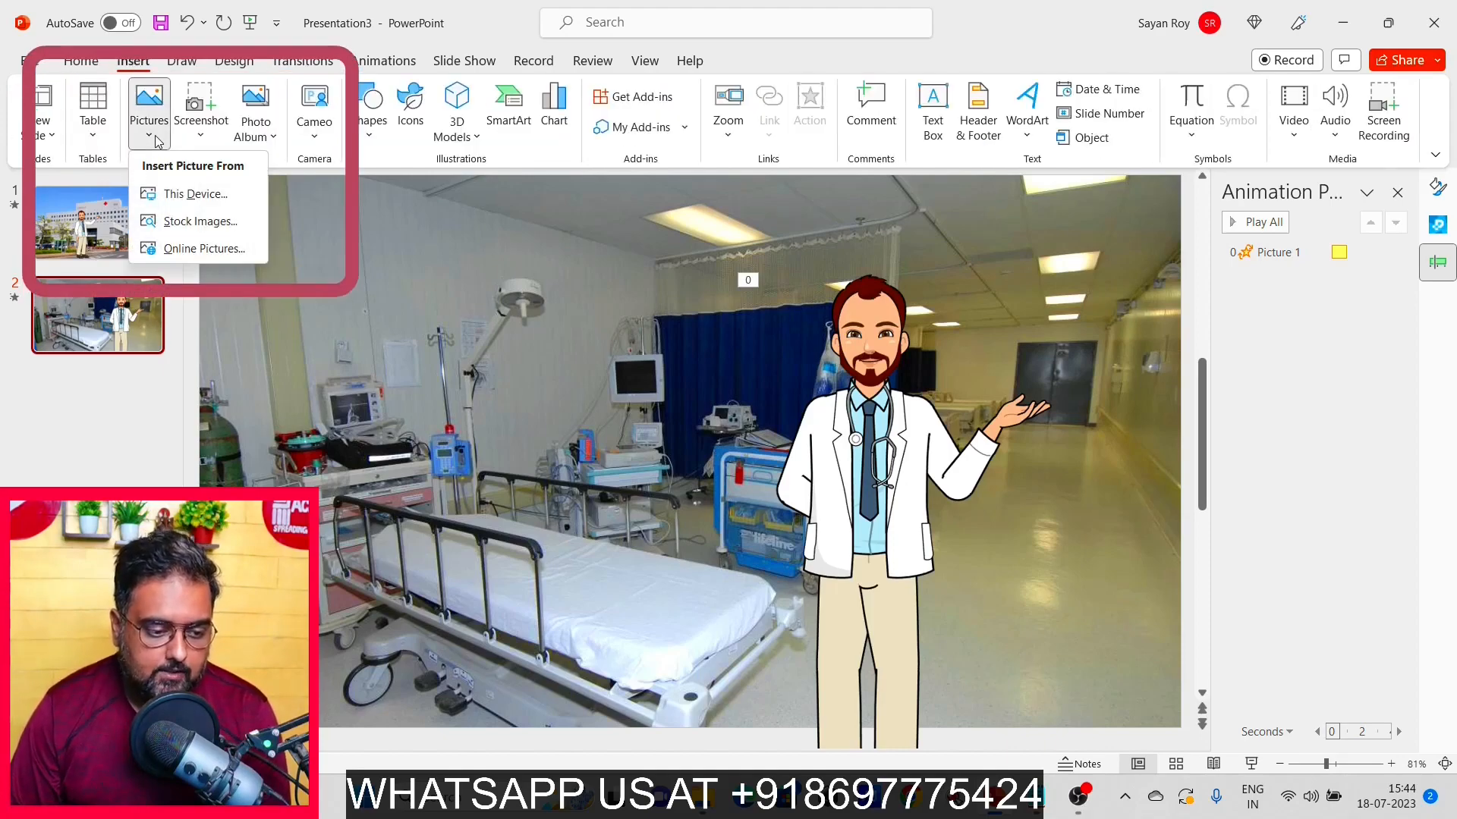
{"action": "left_click", "coordinate": [193, 249]}
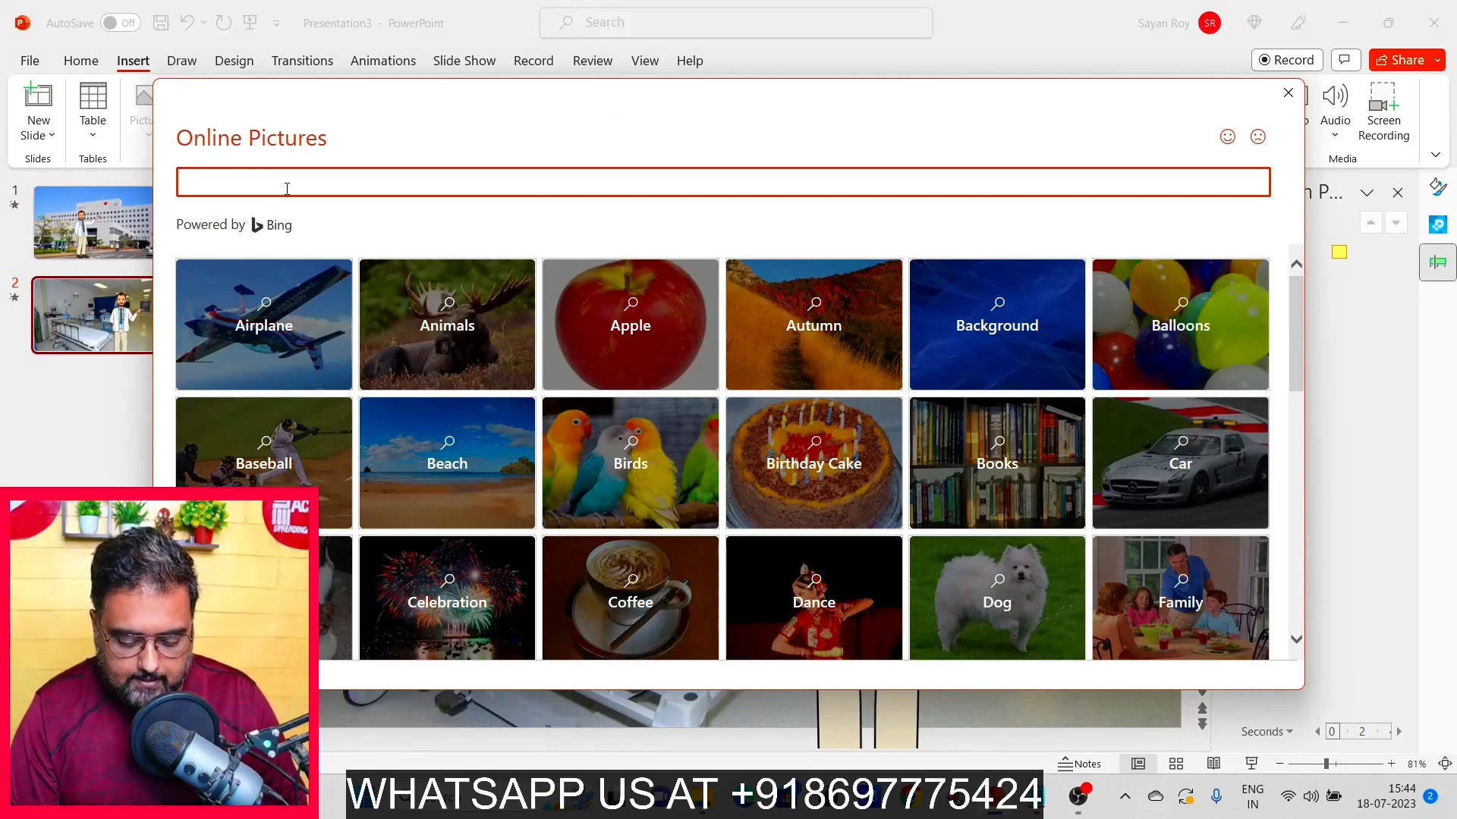
{"action": "type", "text": "sal"}
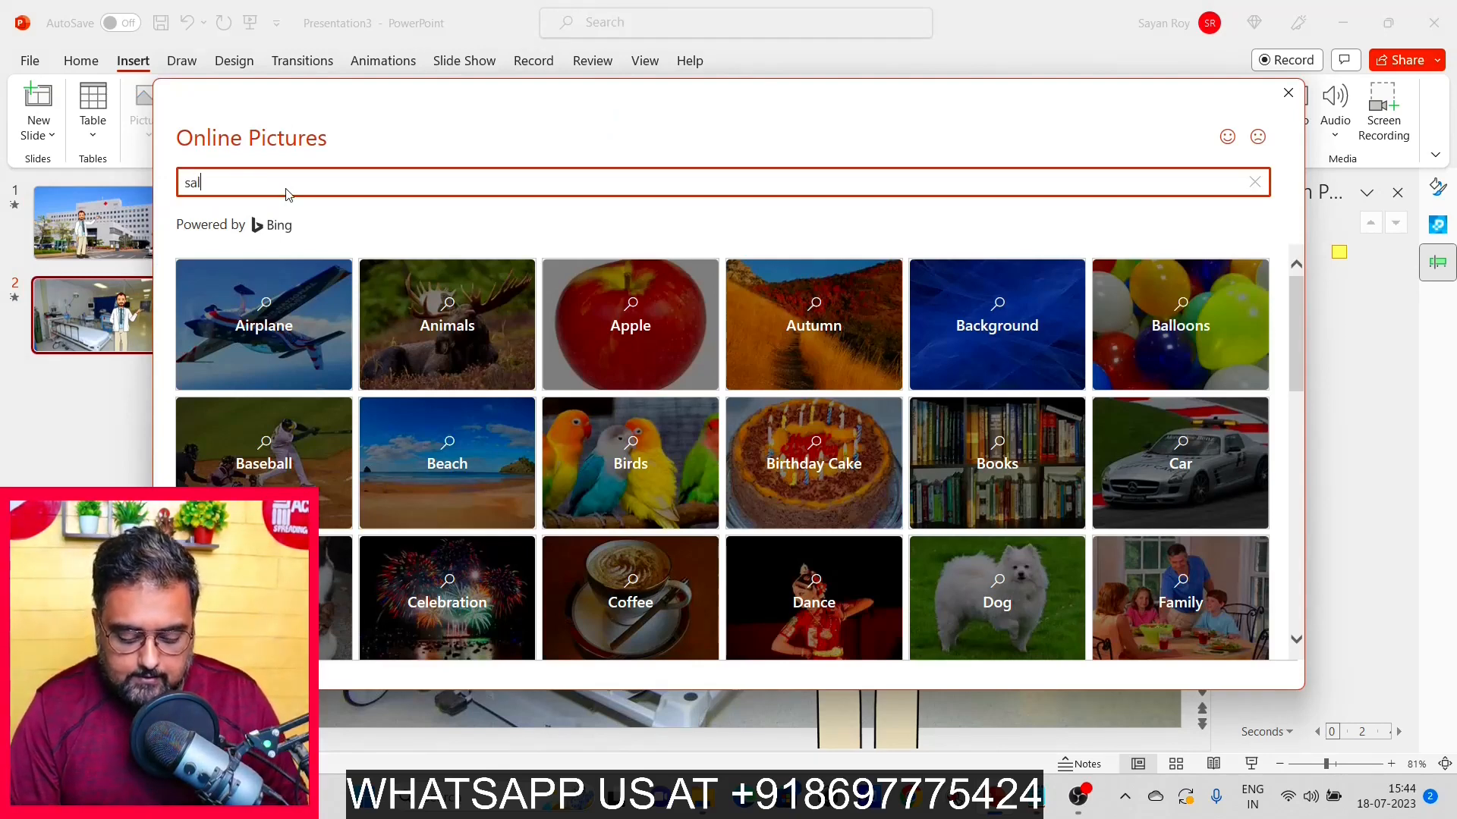
{"action": "type", "text": "ine bottle"}
{"action": "key", "text": "Return"}
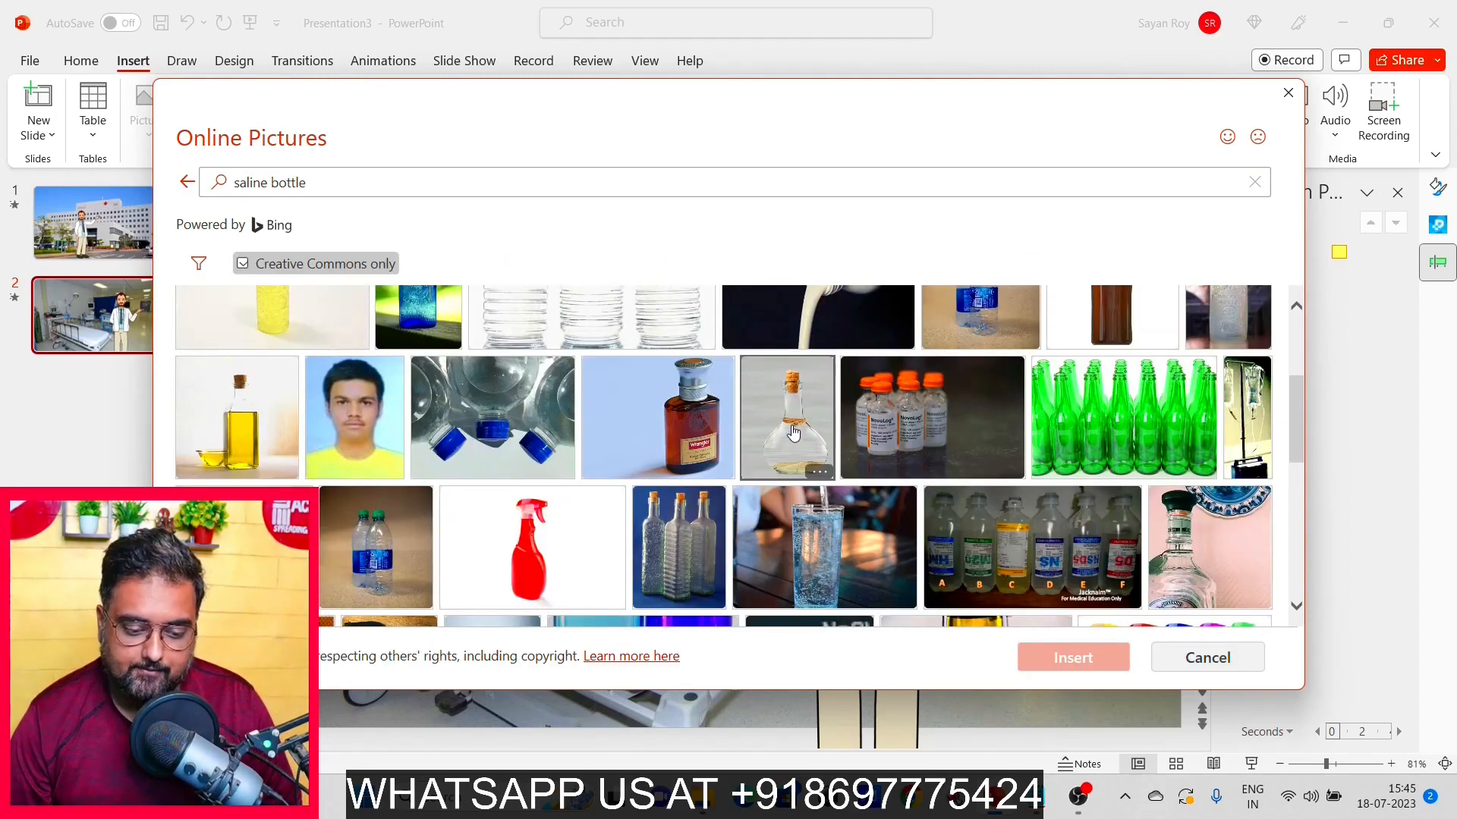
{"action": "left_click", "coordinate": [793, 433]}
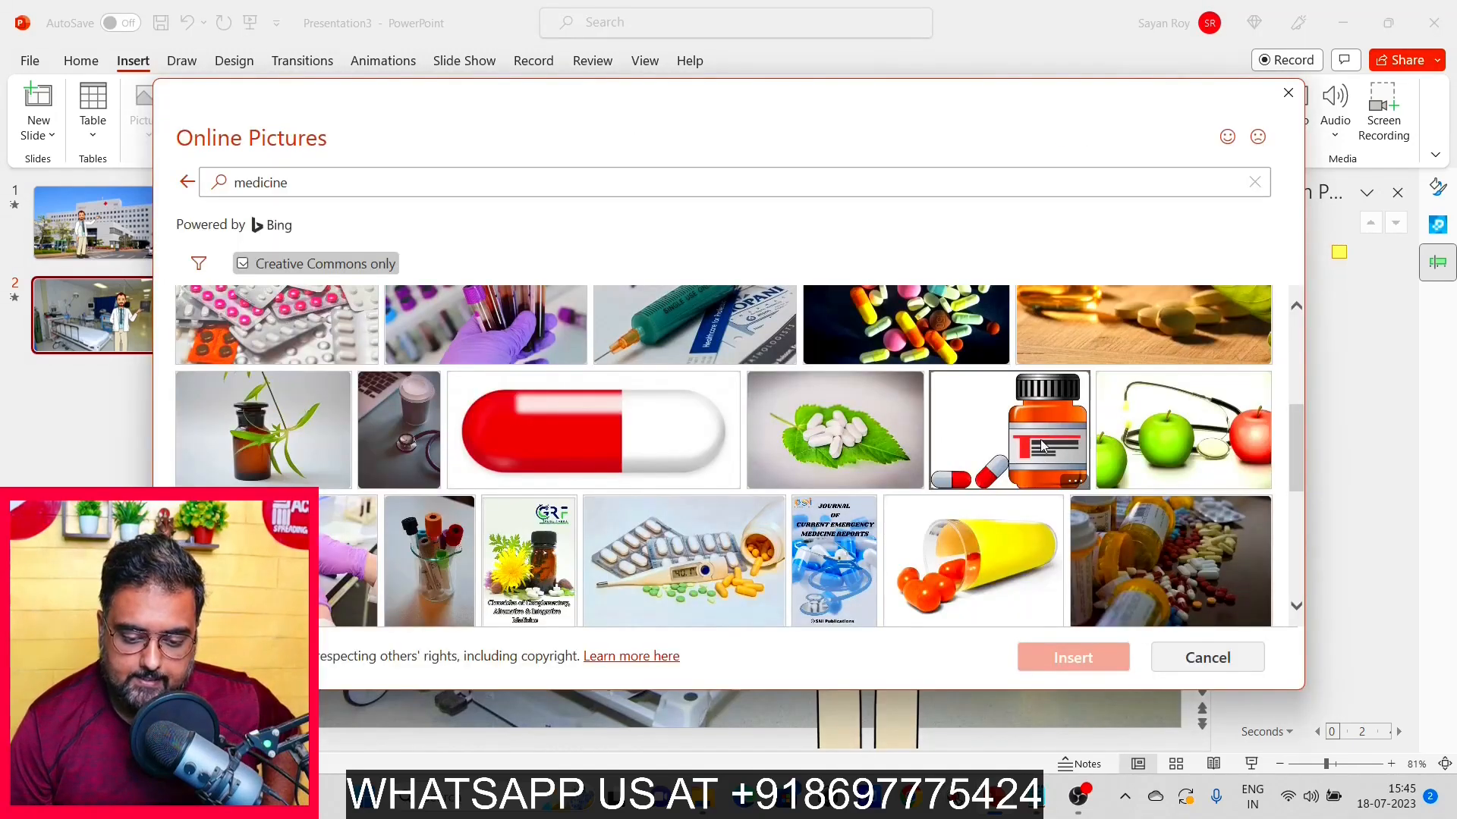
Insert the orange pill bottle picture from a "medicine" search and shrink it to about 1.26 × 1.71 cm on the doctor's open palm
{"action": "left_click", "coordinate": [1041, 446]}
{"action": "left_click", "coordinate": [1076, 658]}
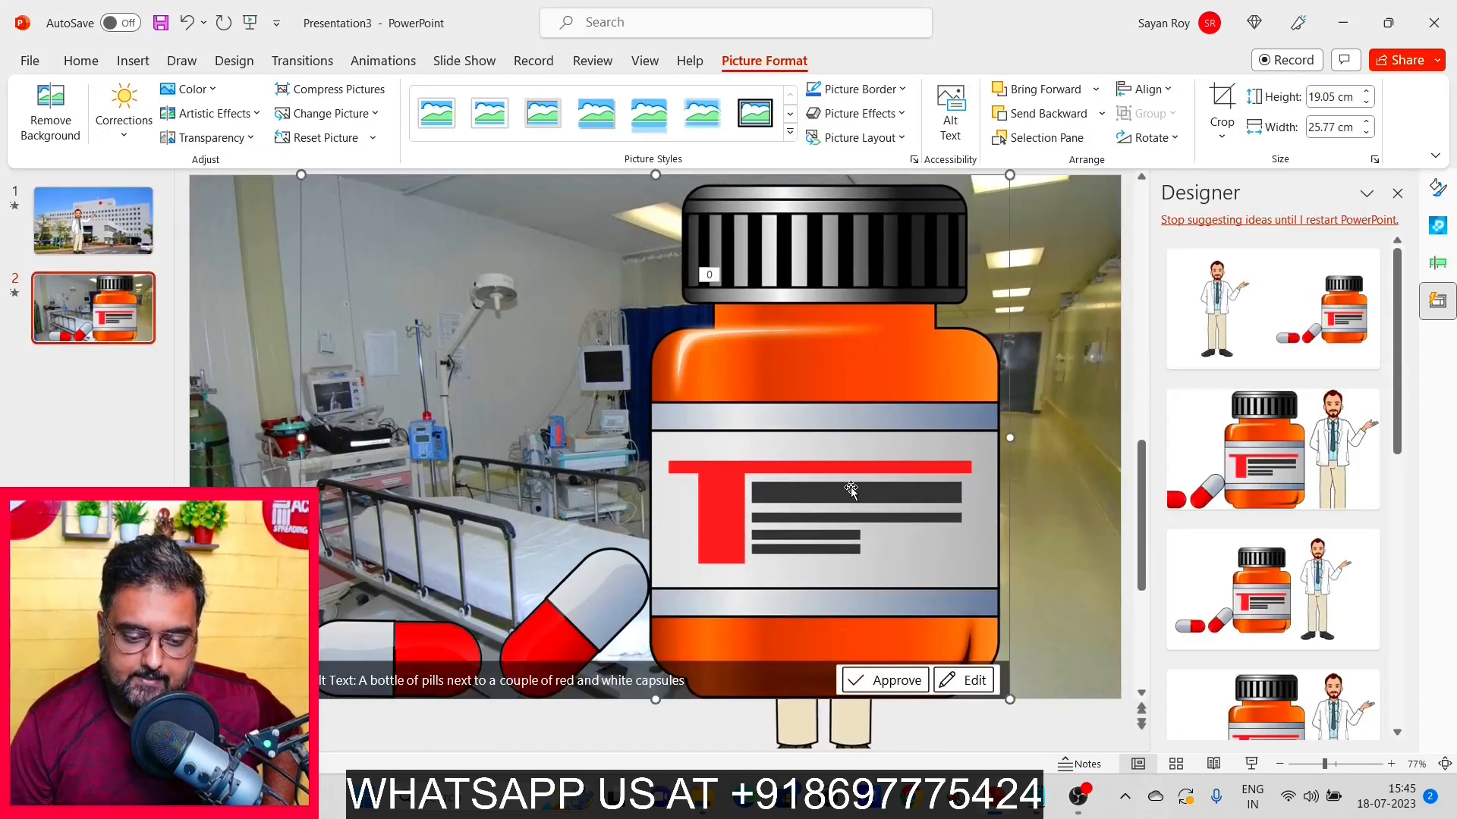
{"action": "left_click_drag", "start_coordinate": [298, 173], "coordinate": [975, 385]}
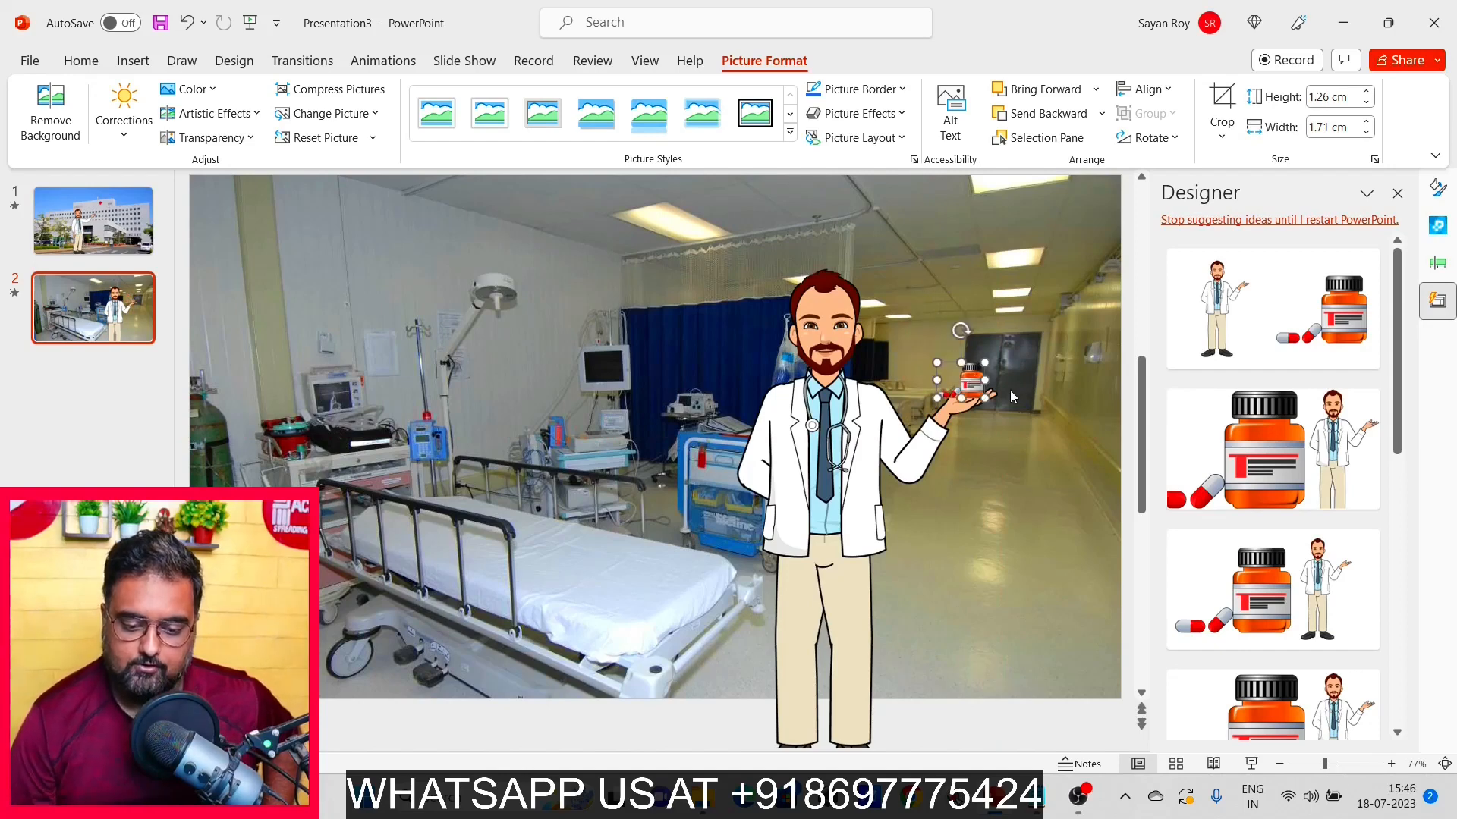
{"action": "left_click", "coordinate": [994, 371]}
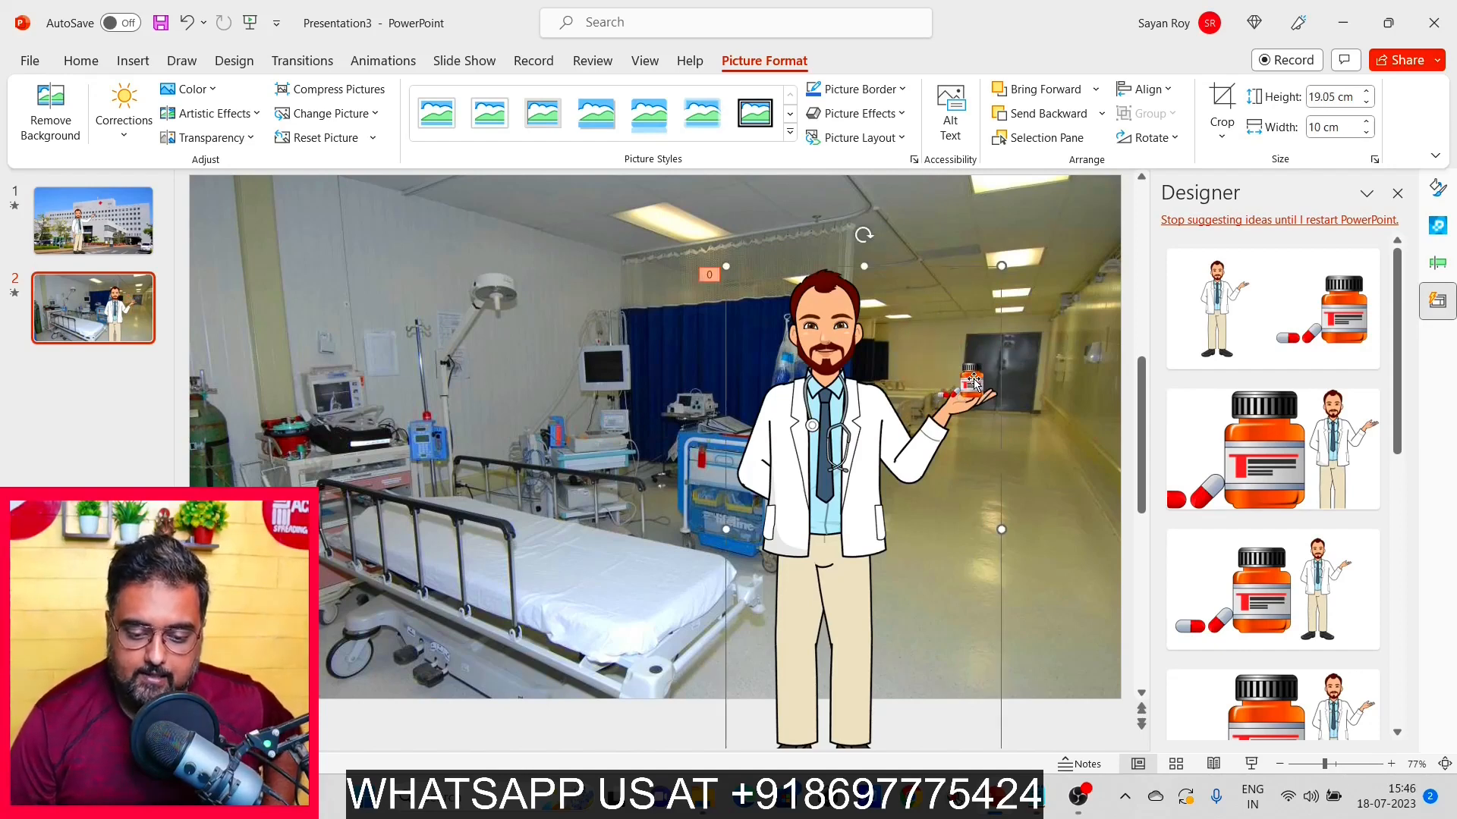
{"action": "left_click", "coordinate": [975, 383]}
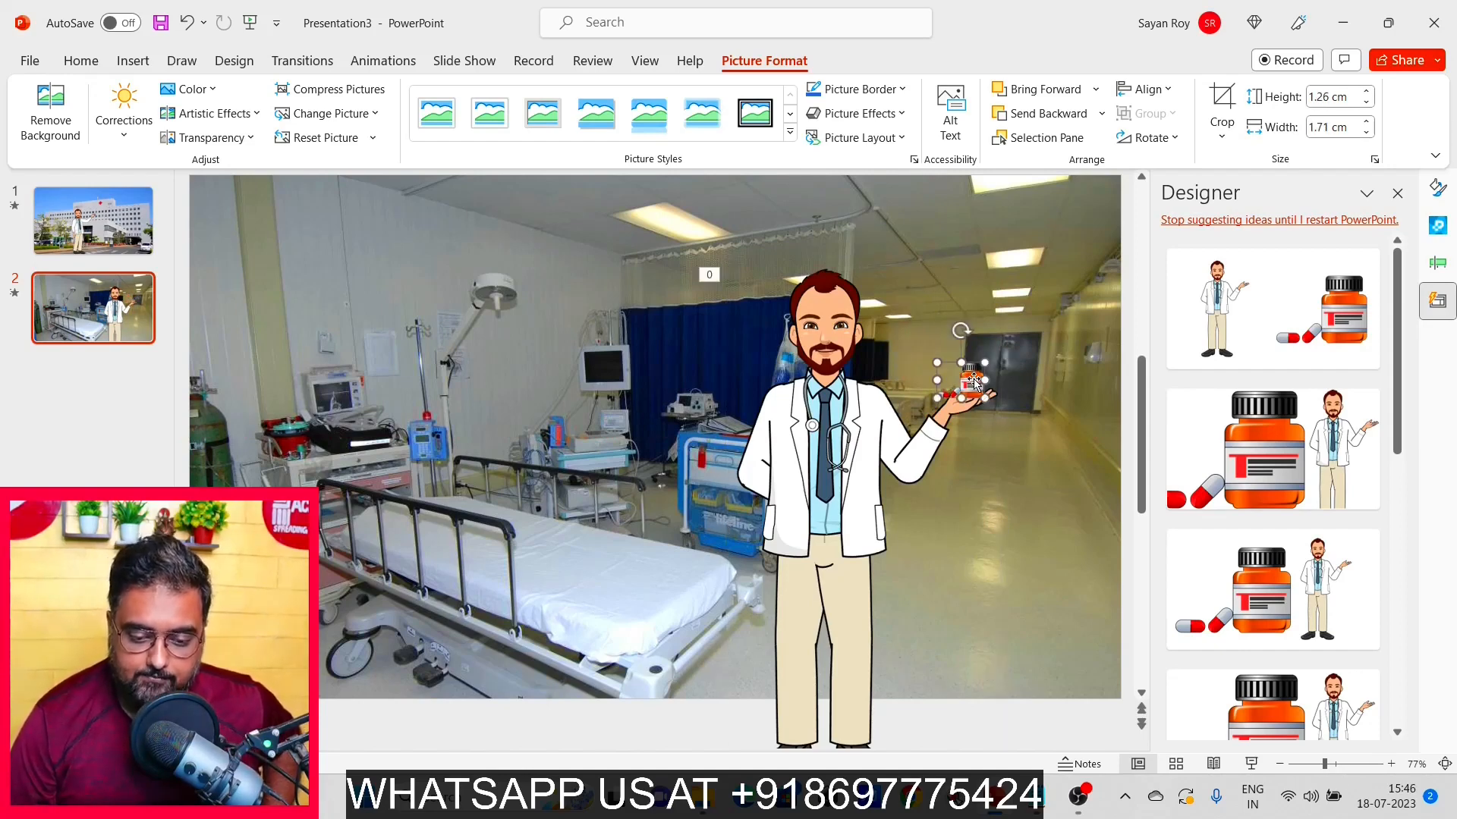
Apply a Fly In animation to the pill bottle, coming from the top with a 0.16-second bounce end
{"action": "left_click", "coordinate": [383, 61]}
{"action": "left_click", "coordinate": [352, 112]}
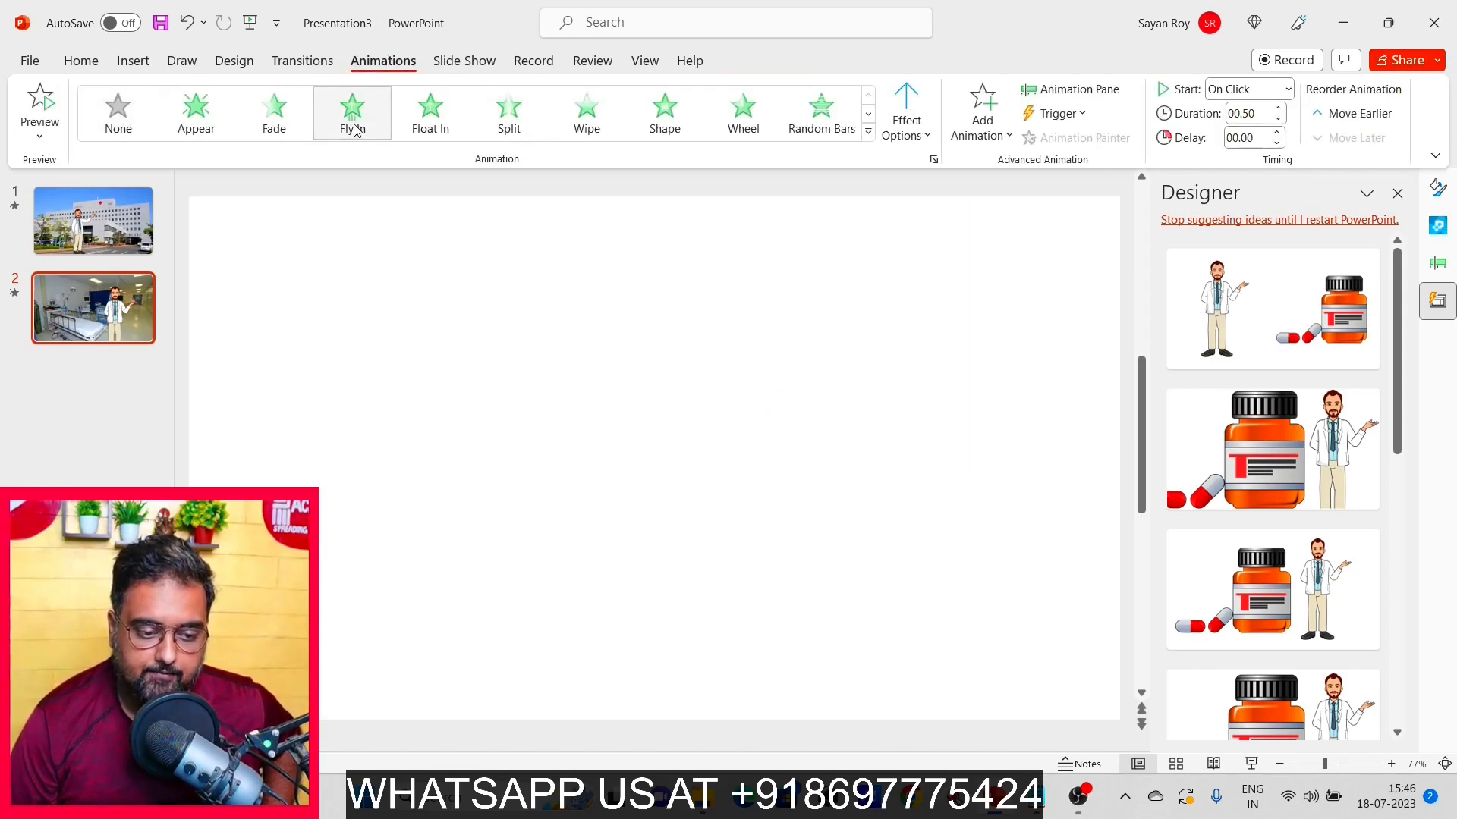
{"action": "left_click", "coordinate": [1071, 88]}
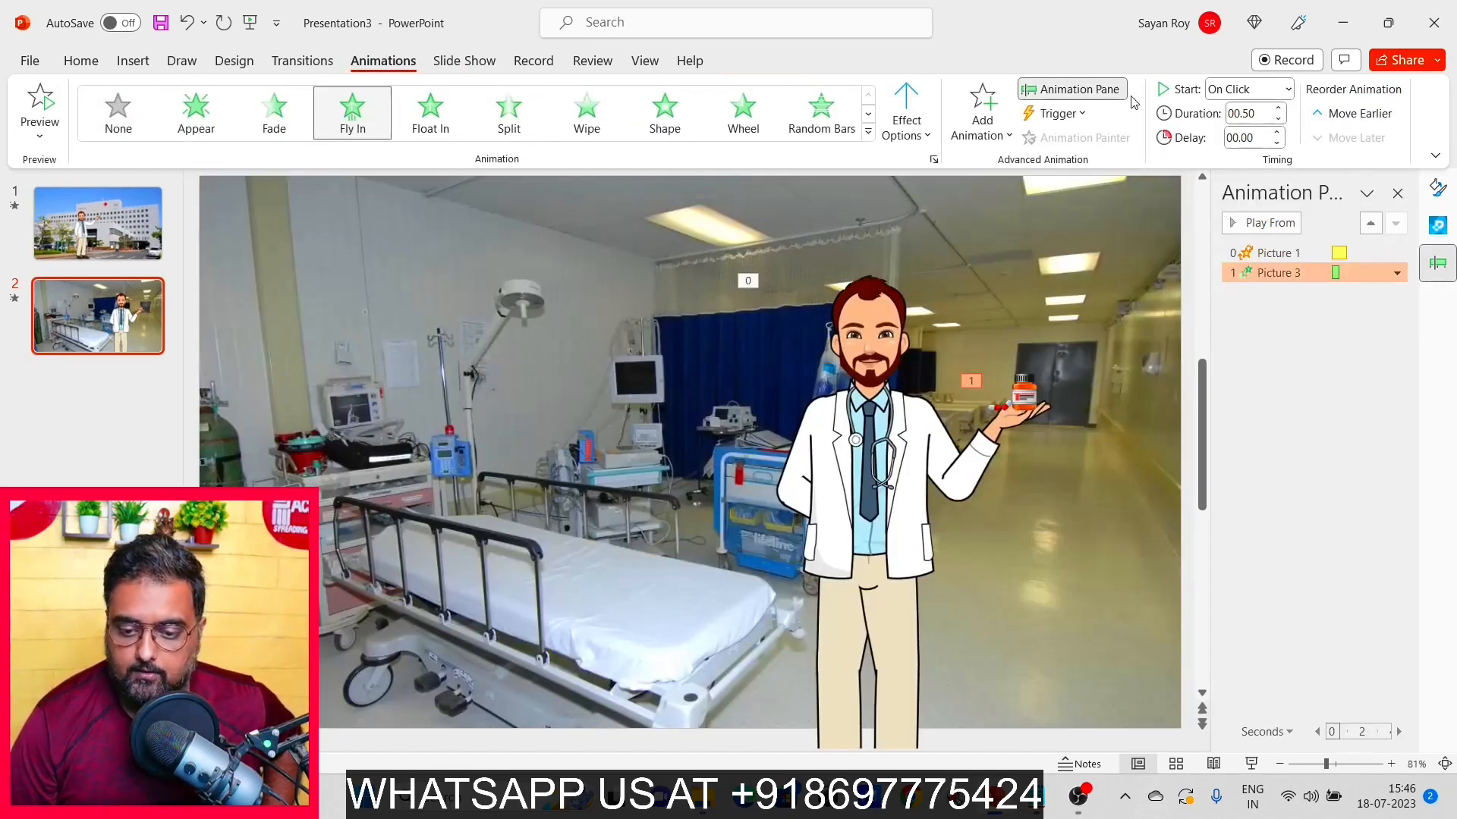
{"action": "left_click", "coordinate": [1396, 274]}
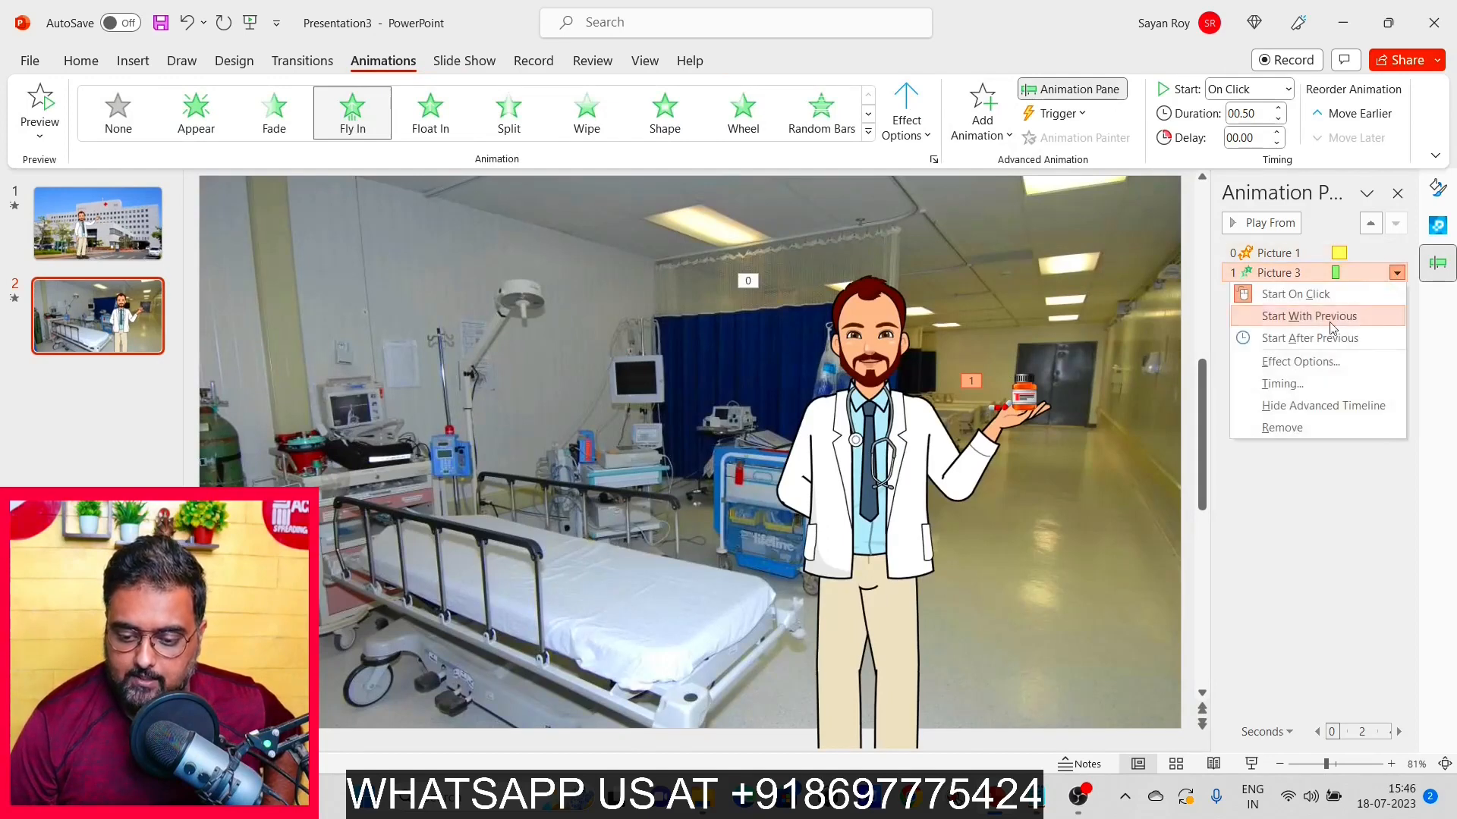
{"action": "left_click", "coordinate": [1304, 362]}
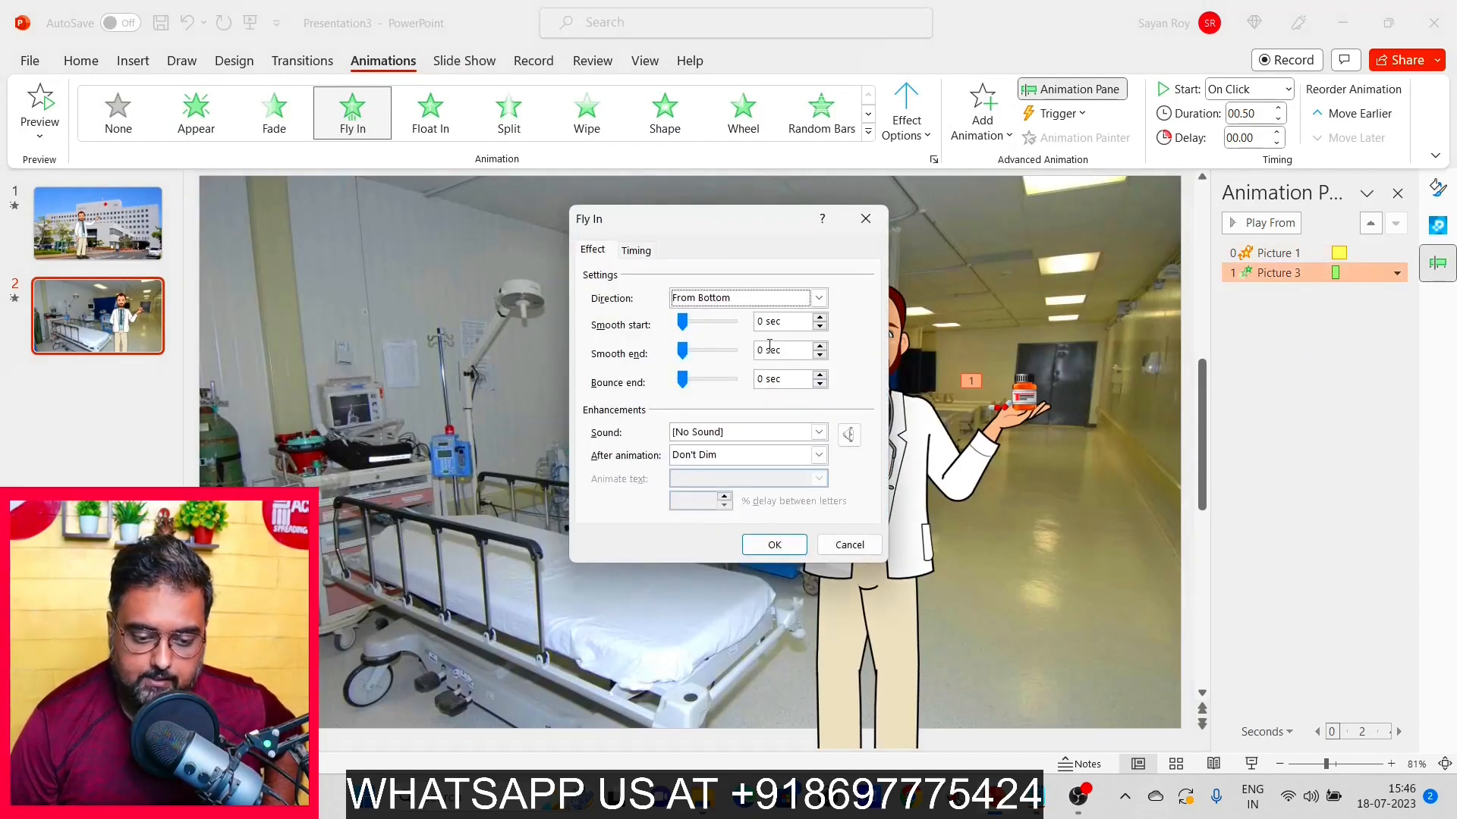
{"action": "left_click", "coordinate": [818, 297]}
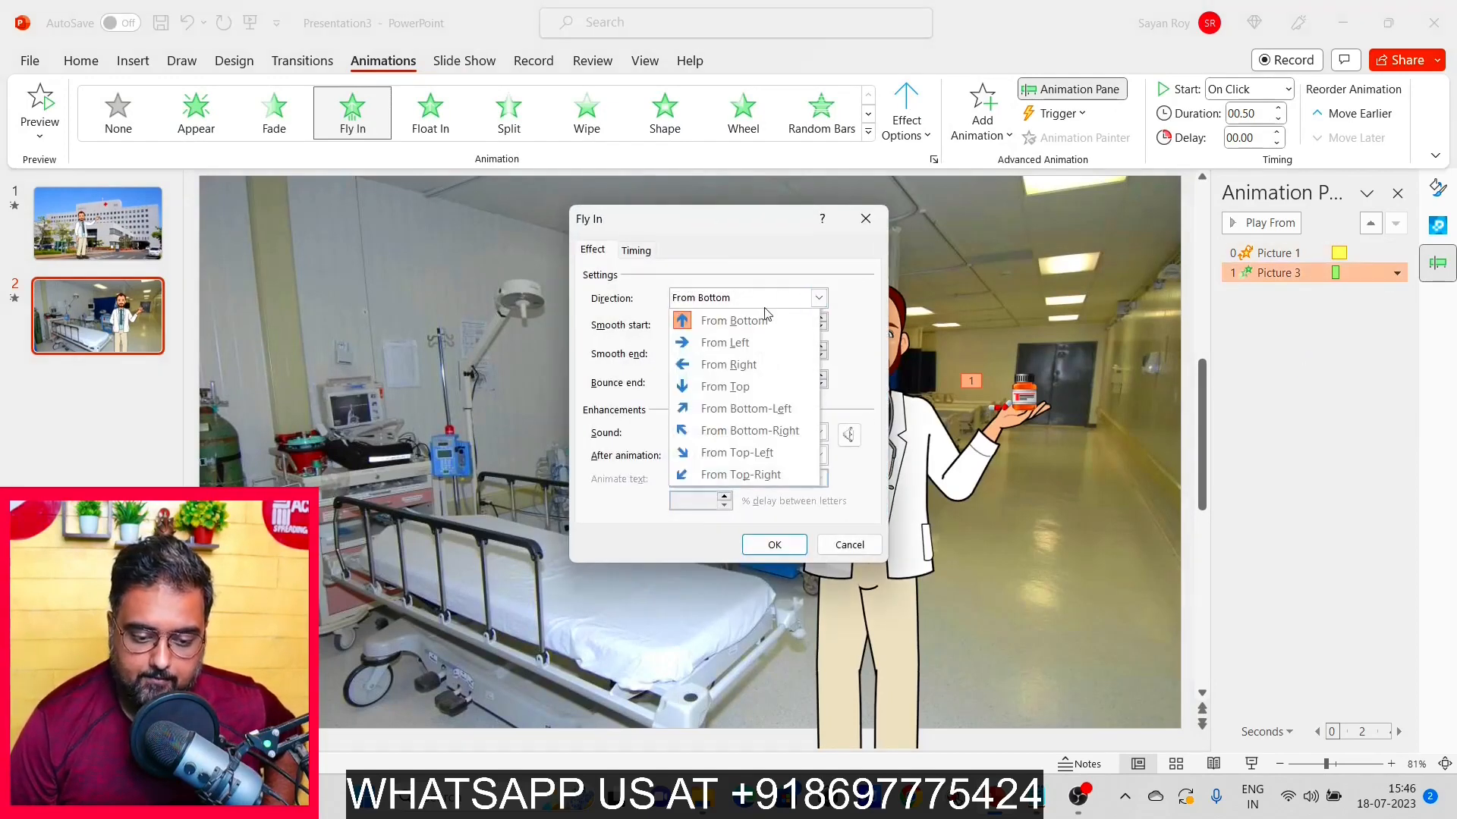
{"action": "left_click", "coordinate": [743, 388]}
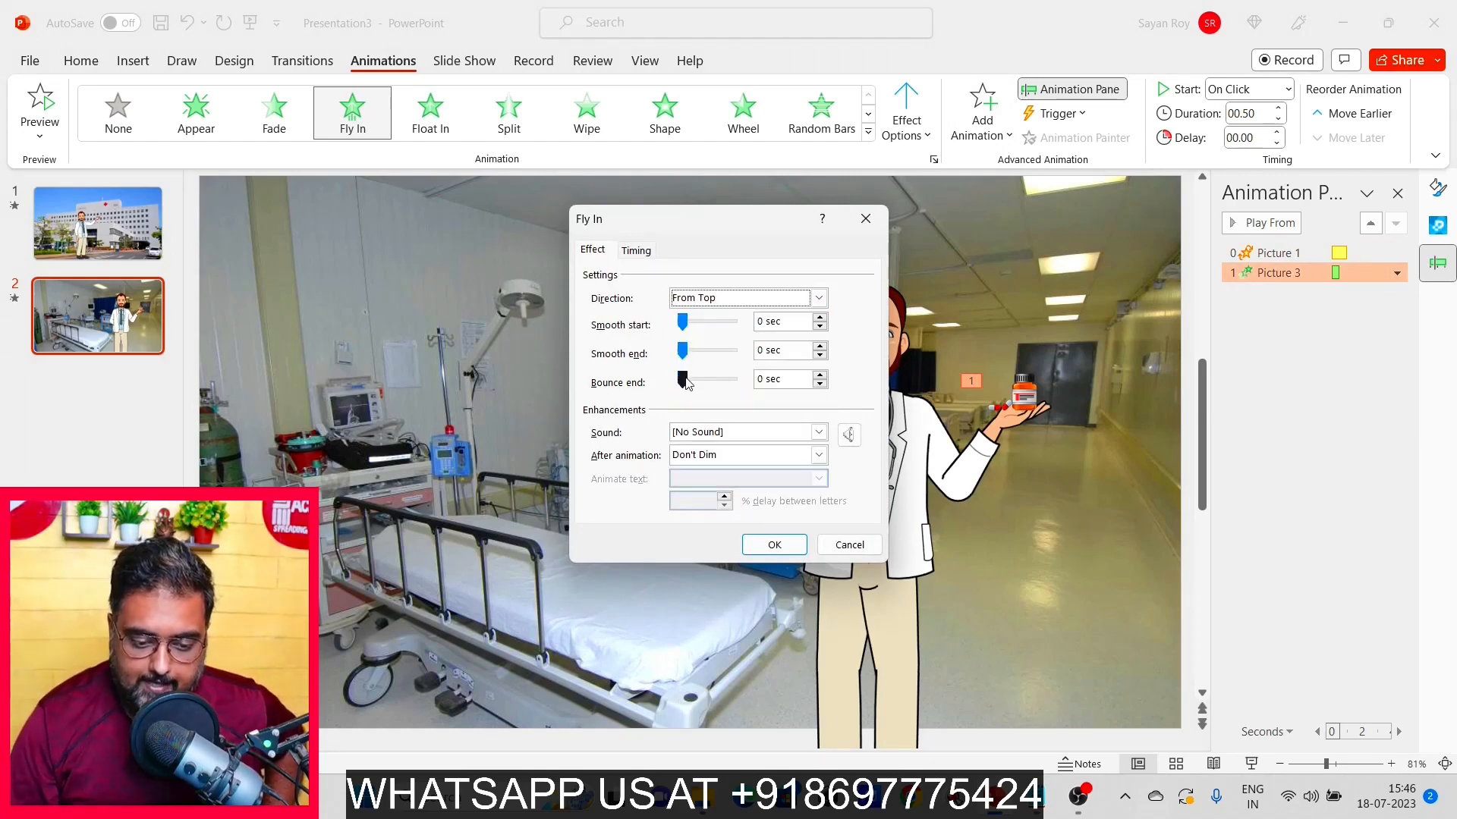
{"action": "left_click_drag", "start_coordinate": [683, 380], "coordinate": [703, 387]}
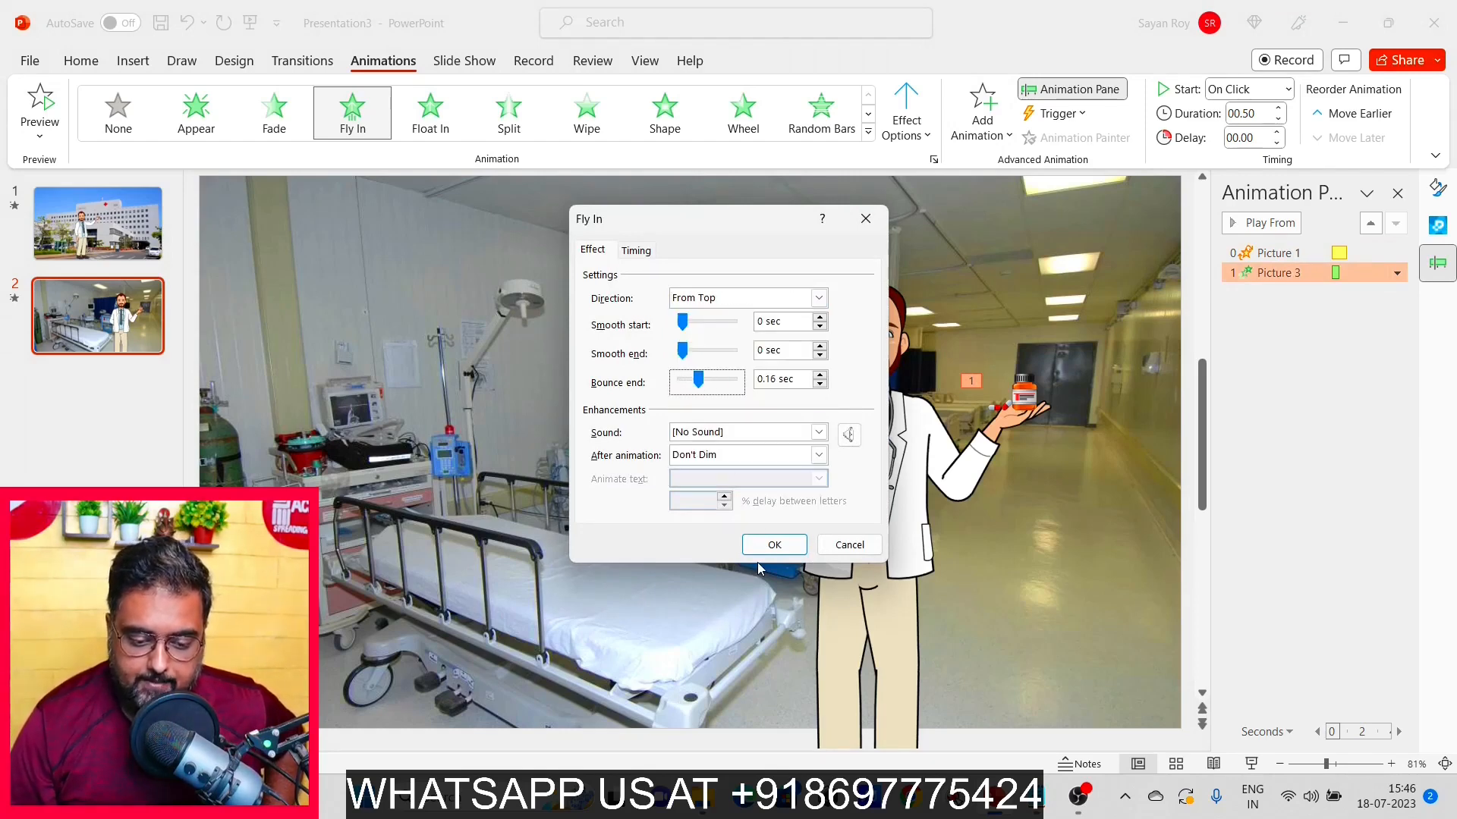
{"action": "left_click", "coordinate": [771, 544]}
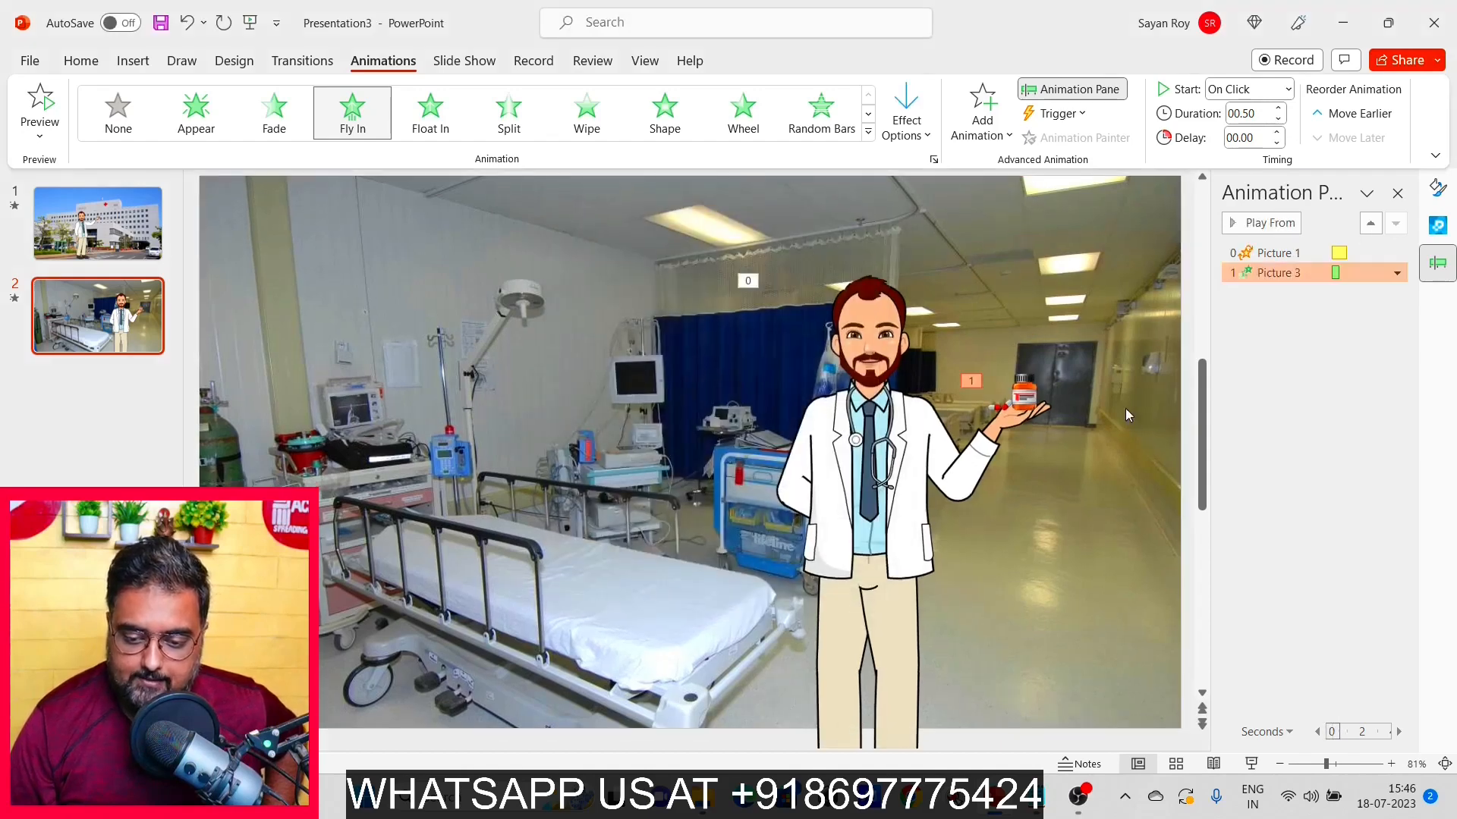
Set the pill bottle's animation to start after the previous one and preview the ward slide's animations
{"action": "left_click", "coordinate": [1397, 272]}
{"action": "left_click", "coordinate": [1320, 338]}
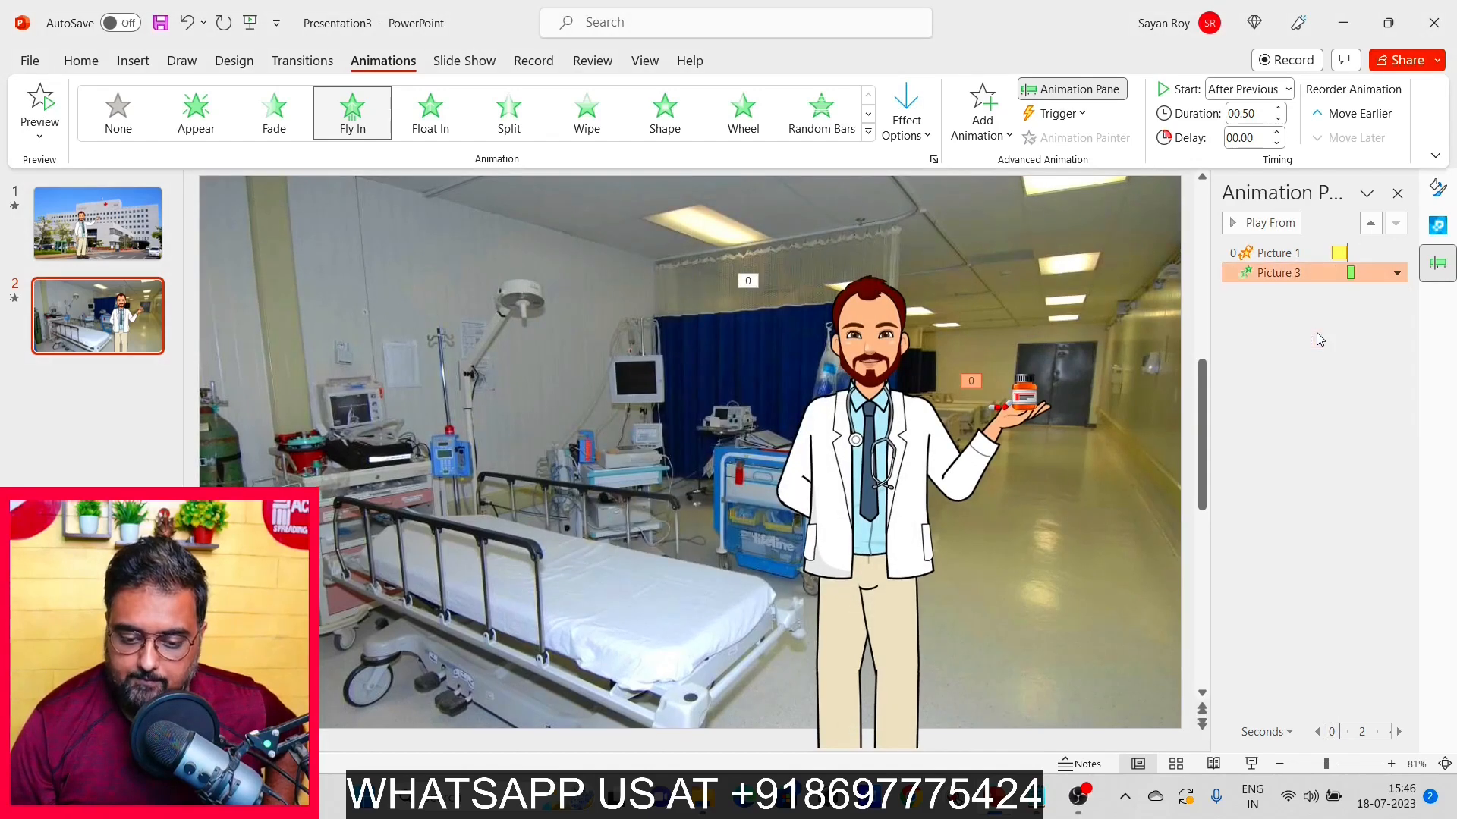
{"action": "left_click", "coordinate": [47, 106]}
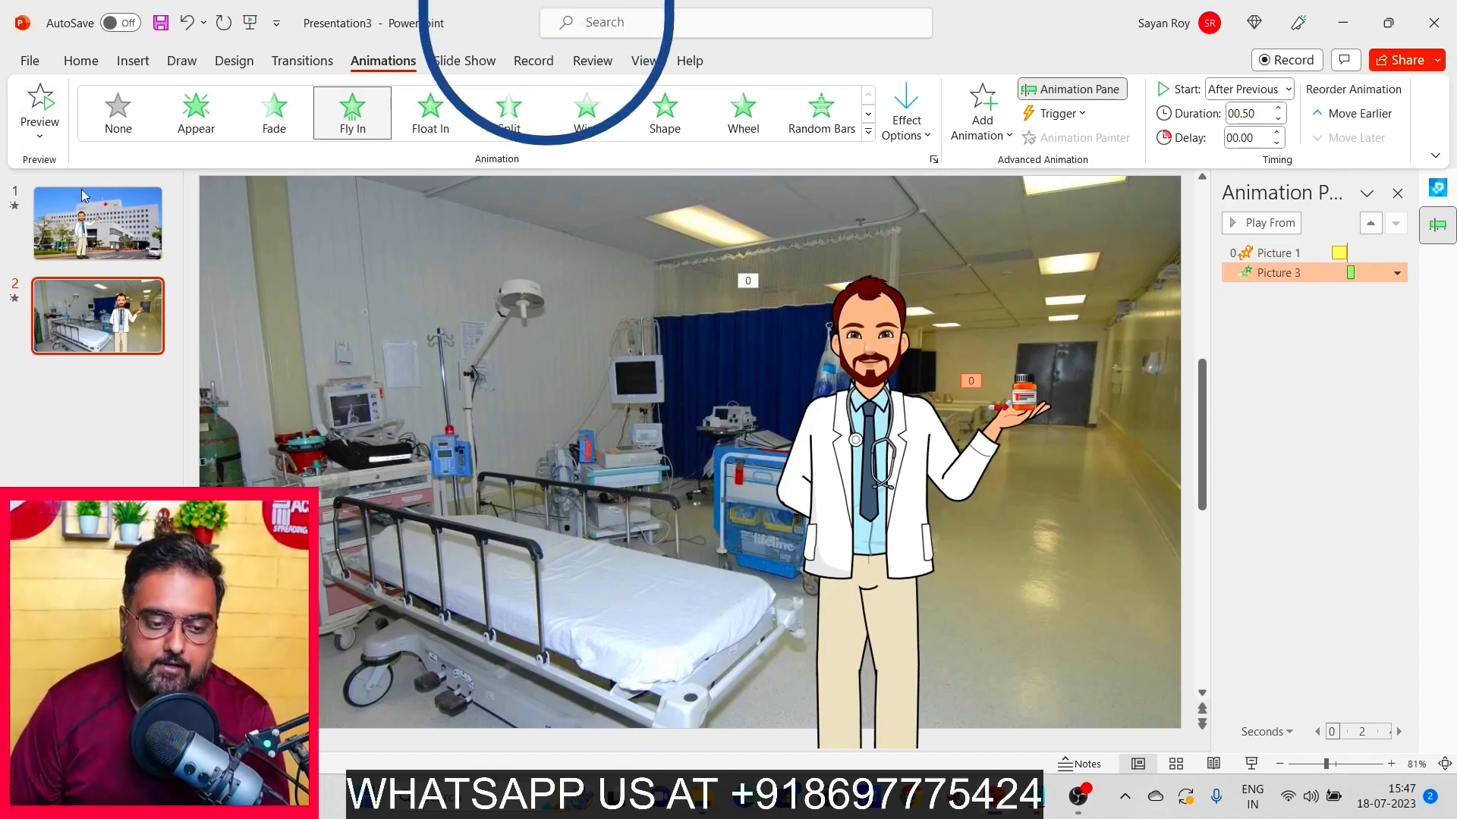
Open the recording view at the hospital exterior slide and record about 3 seconds of narration for it
{"action": "left_click", "coordinate": [533, 62]}
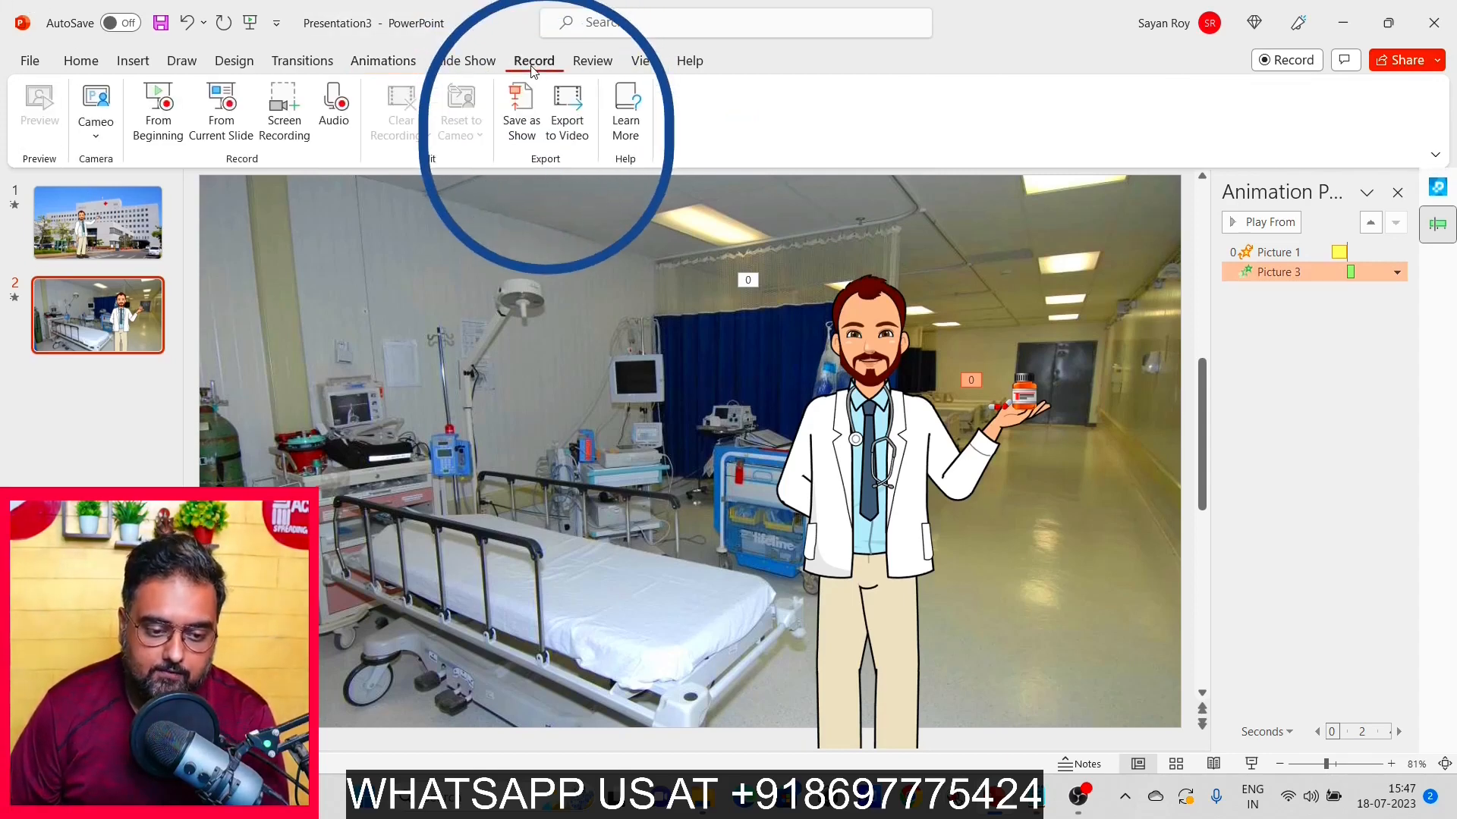
{"action": "left_click", "coordinate": [575, 139]}
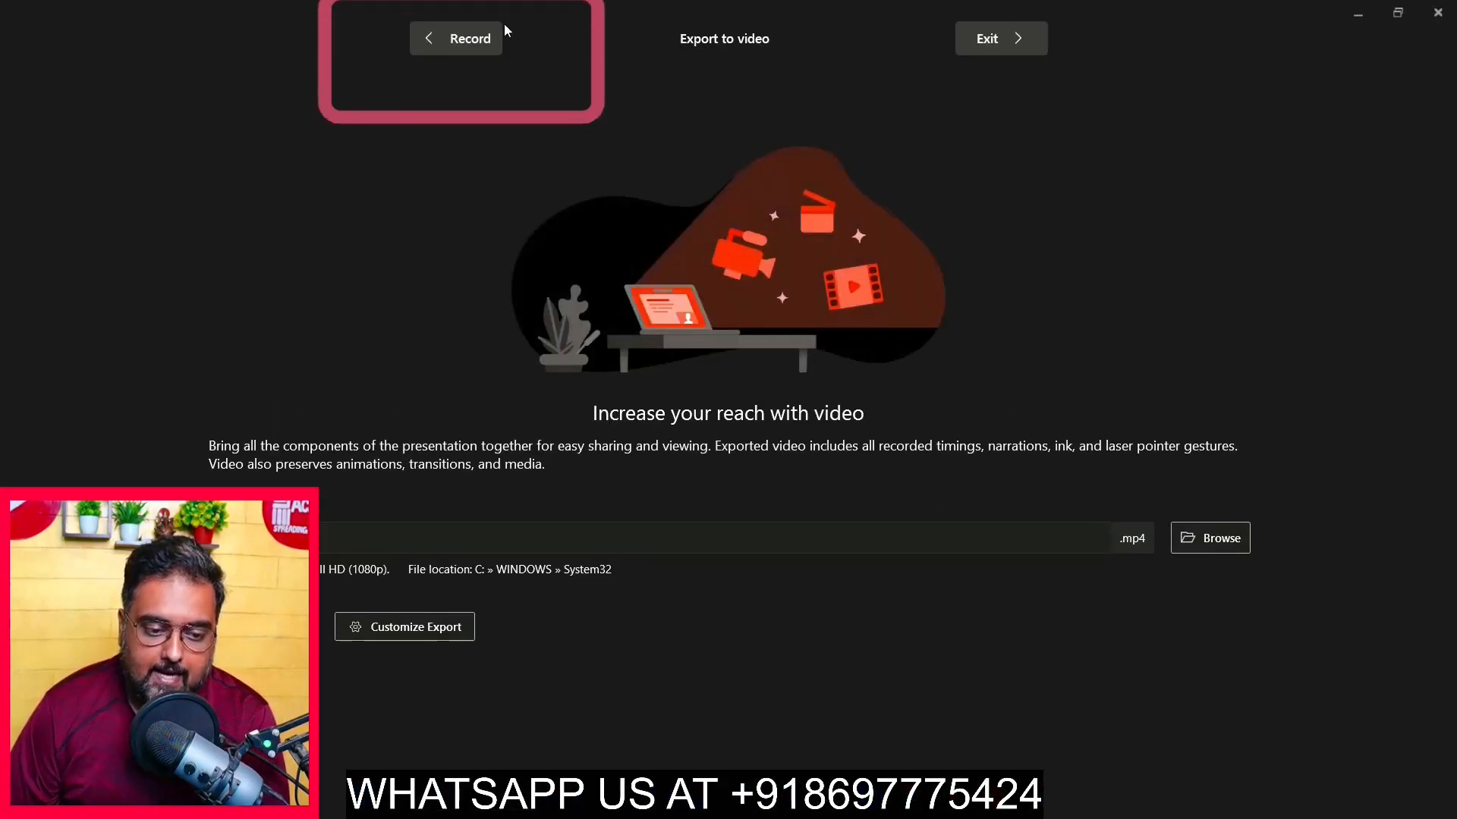
{"action": "left_click", "coordinate": [467, 42]}
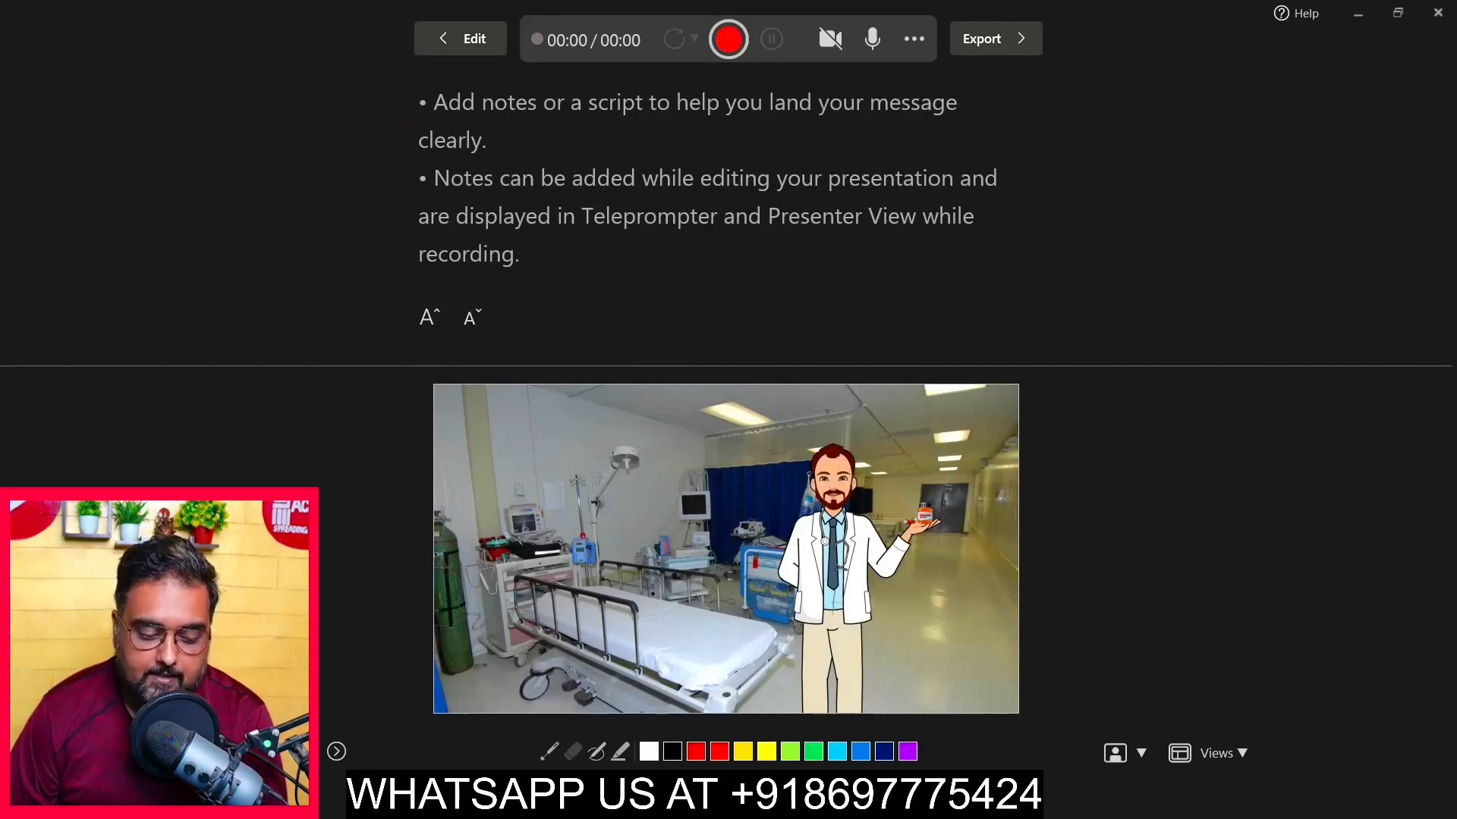
{"action": "left_click", "coordinate": [218, 751]}
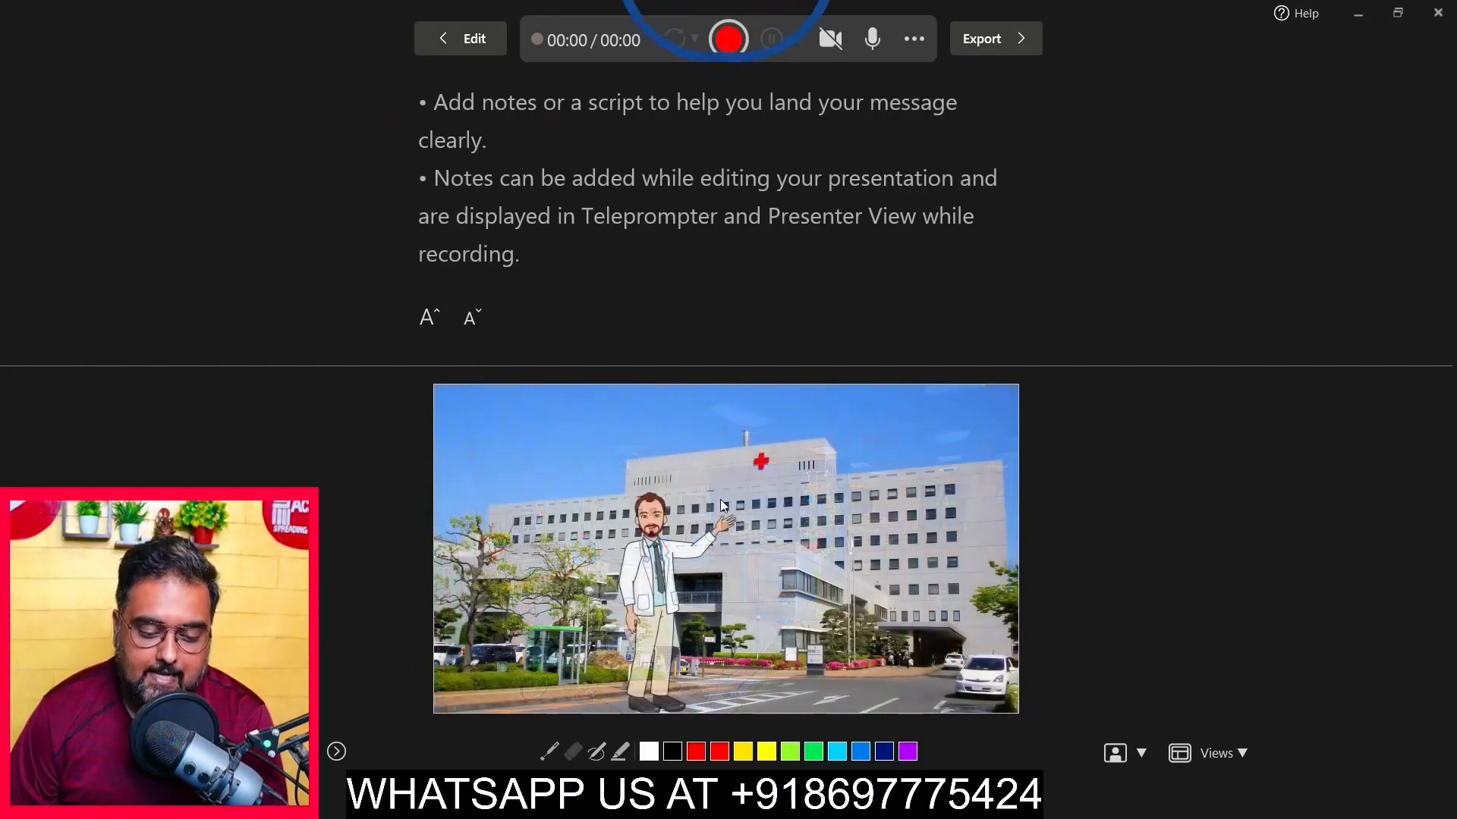
{"action": "left_click", "coordinate": [729, 40]}
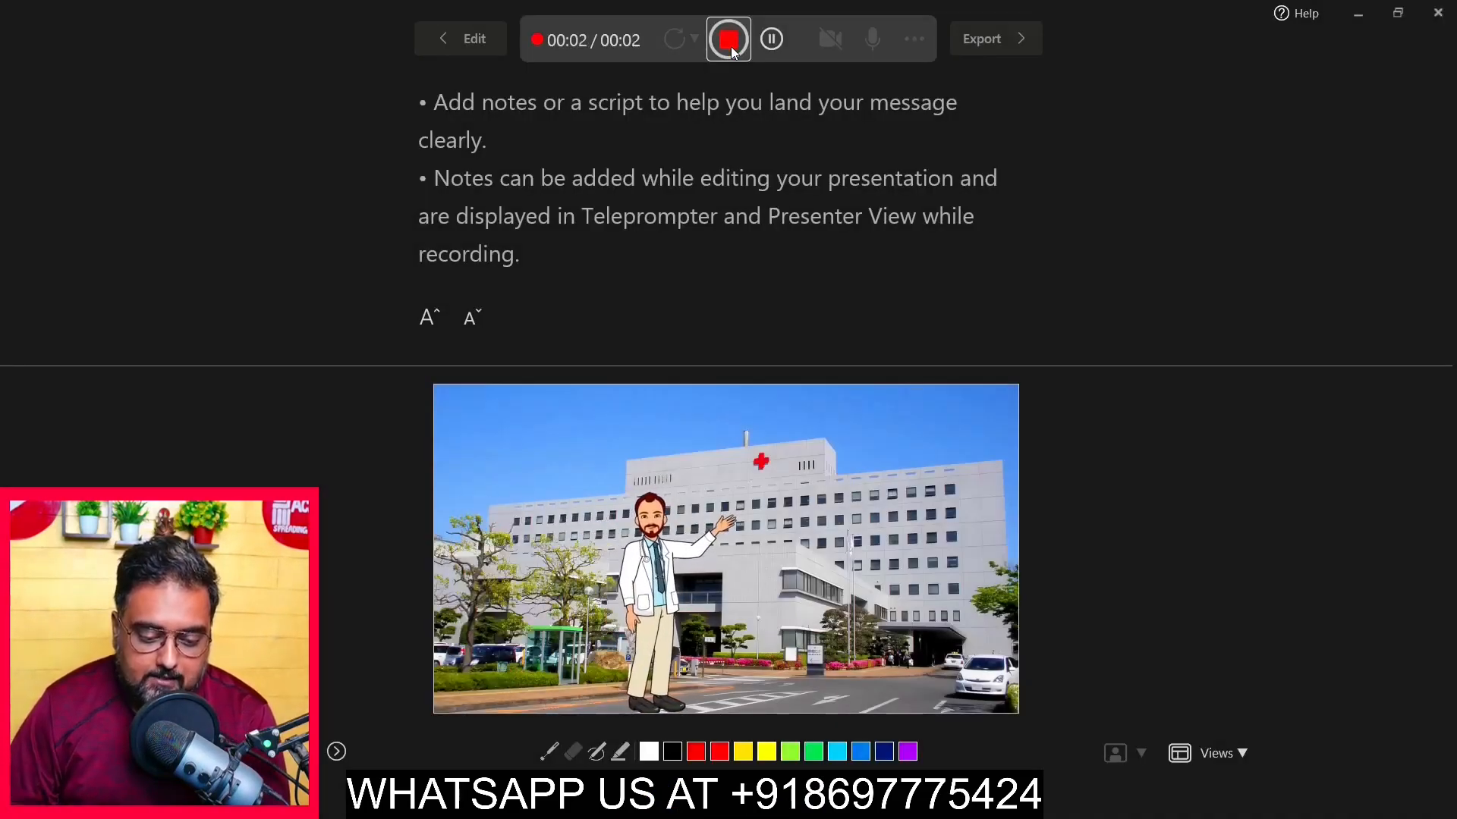
{"action": "left_click", "coordinate": [731, 47]}
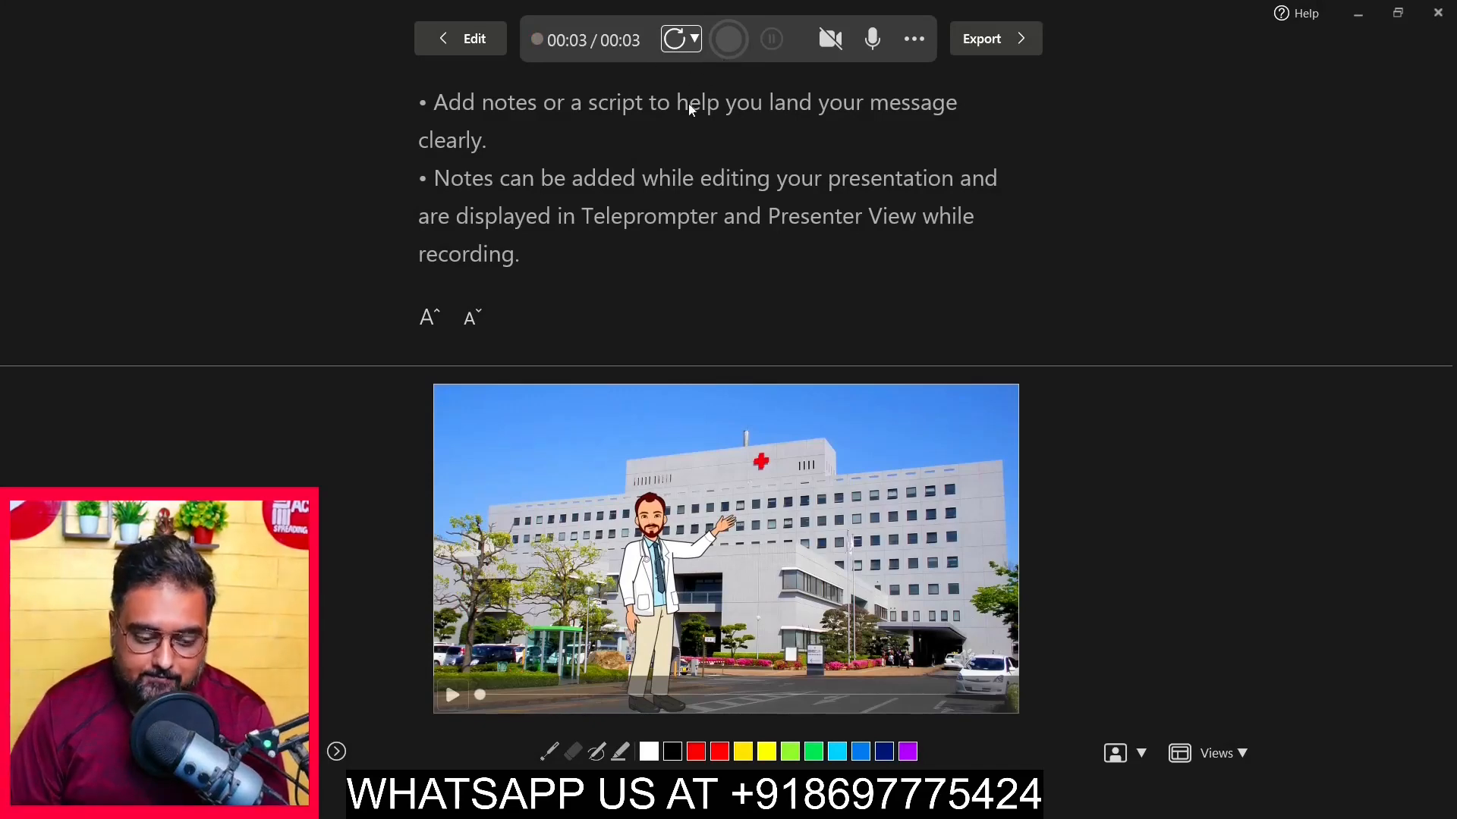
Advance to the ward slide in the recording view and record about 4 seconds of narration for it
{"action": "left_click", "coordinate": [343, 752]}
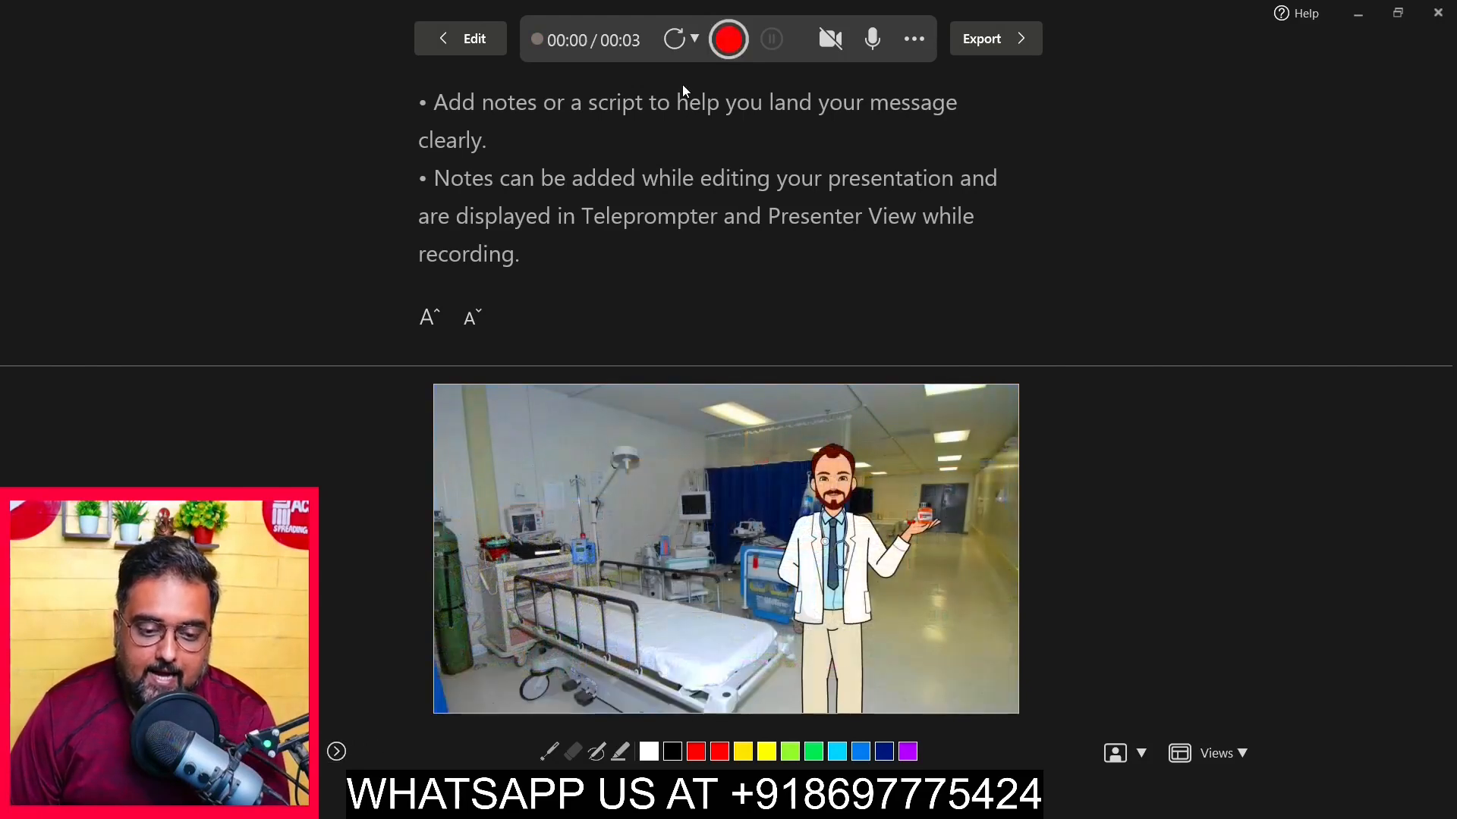
{"action": "left_click", "coordinate": [727, 42]}
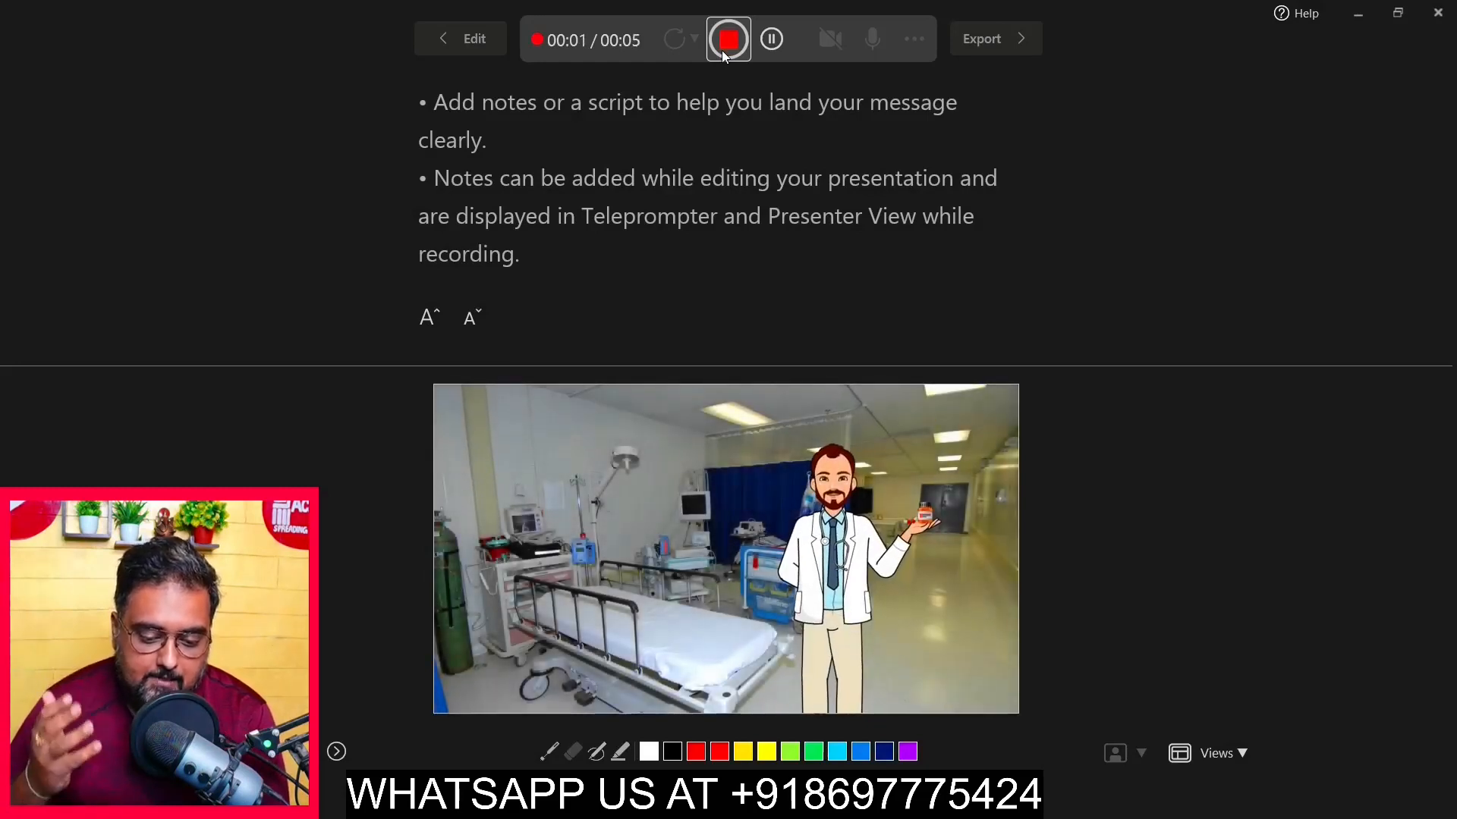
{"action": "left_click", "coordinate": [723, 52]}
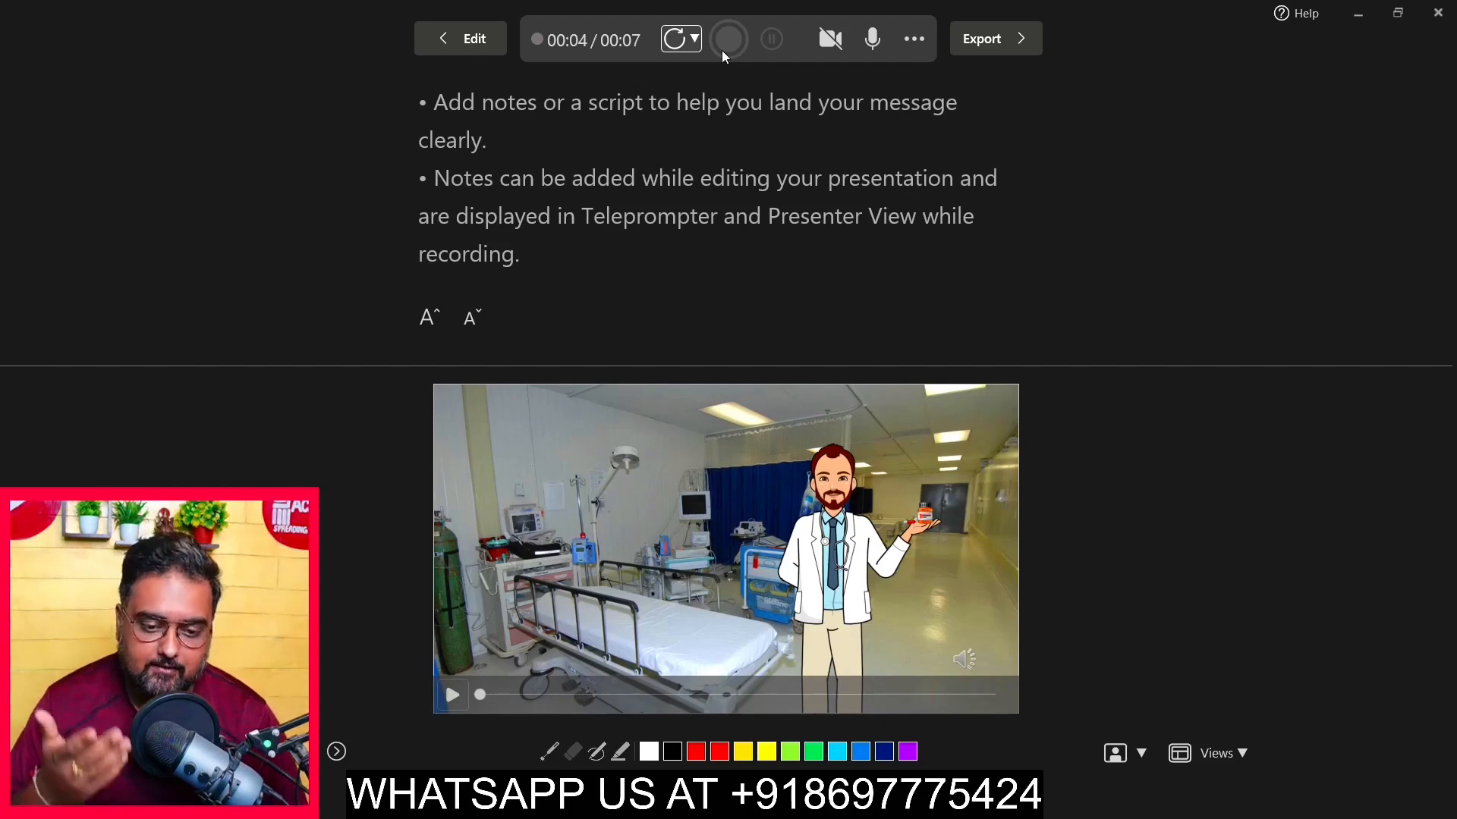
Export the recorded presentation as the Full HD (1080p) video Presentation3.mp4 and return to editing
{"action": "left_click", "coordinate": [1028, 44]}
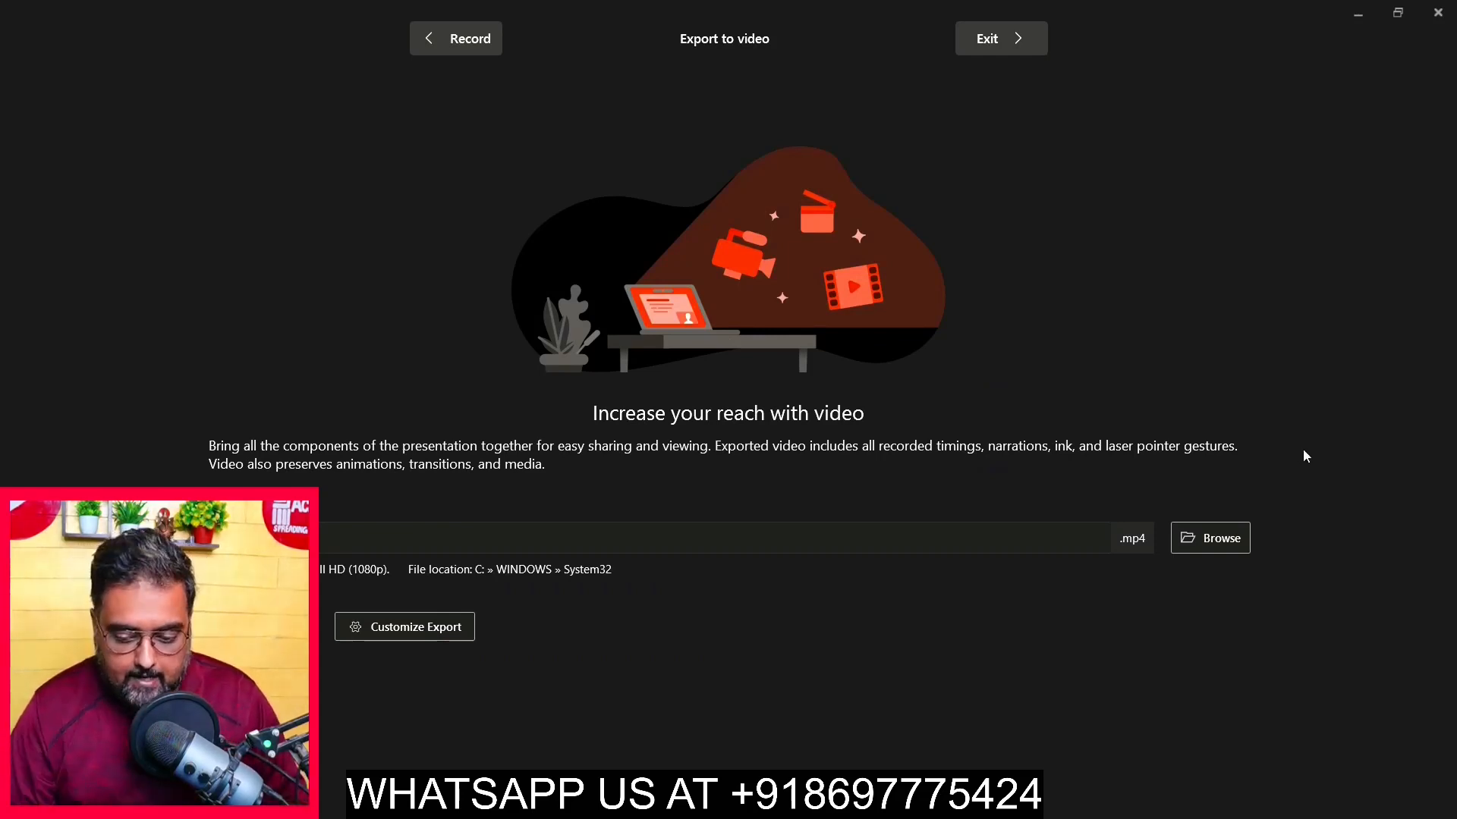
{"action": "left_click", "coordinate": [268, 628]}
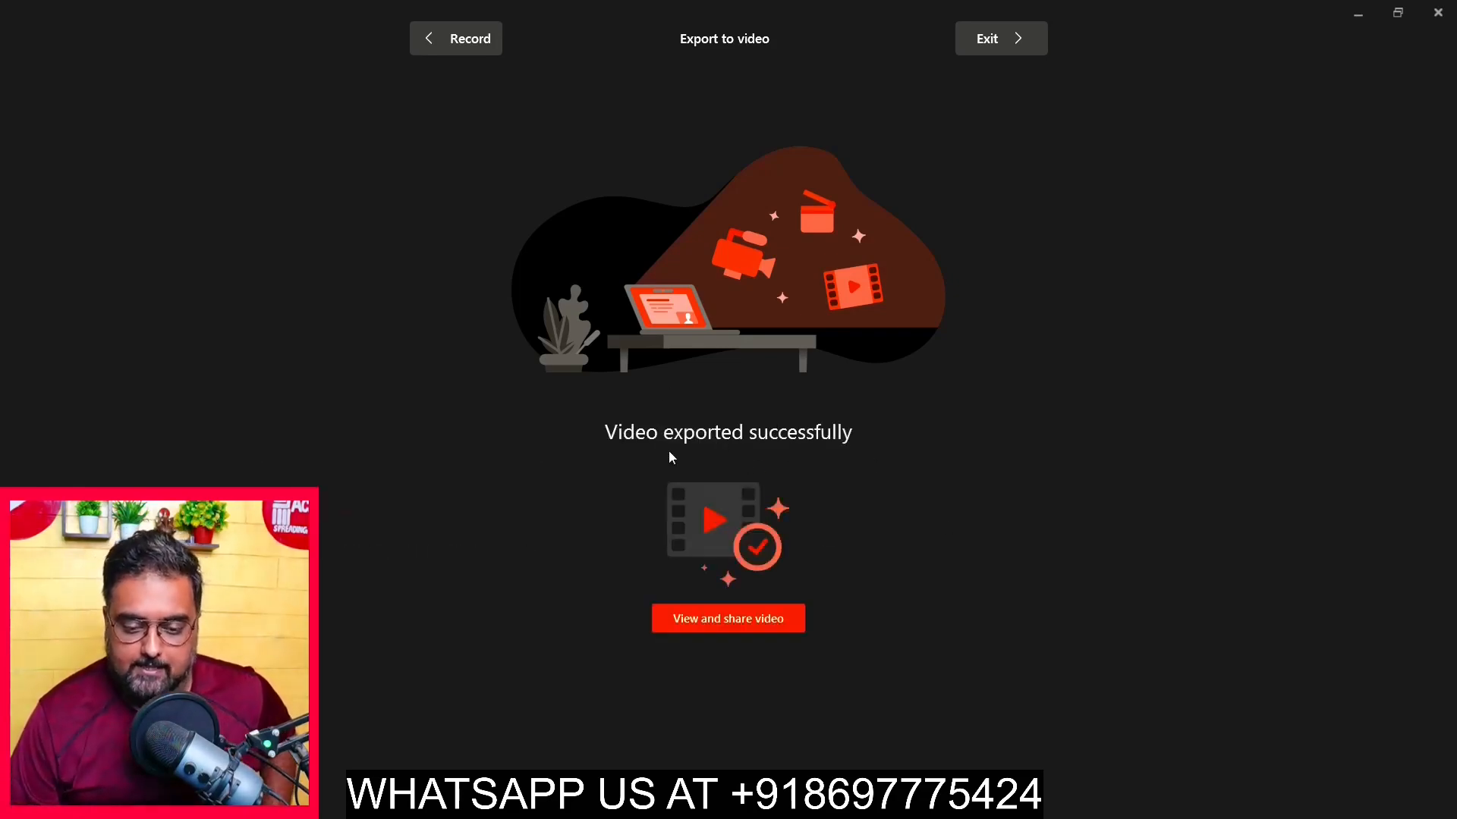
{"action": "left_click", "coordinate": [1004, 48]}
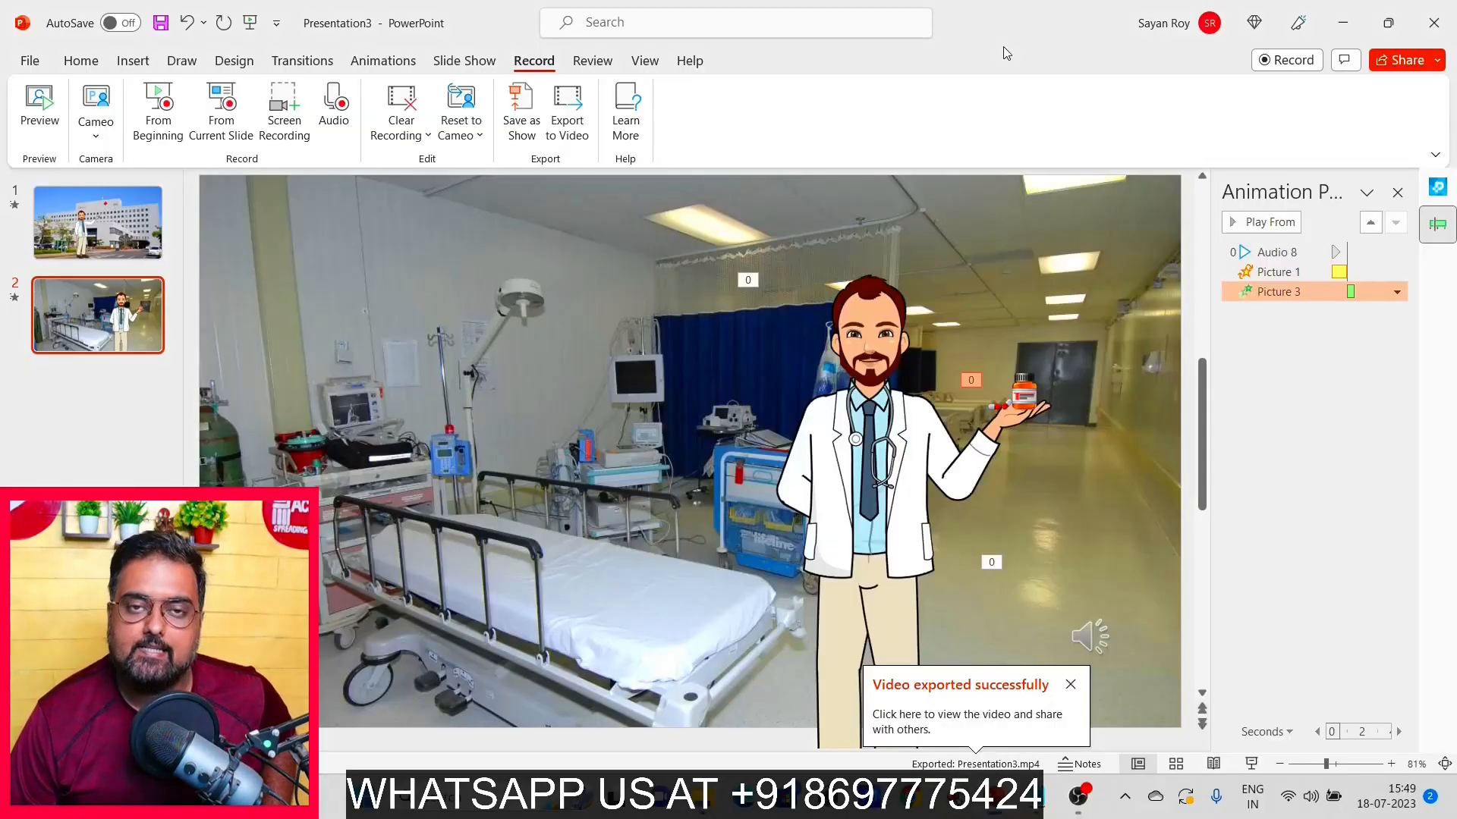